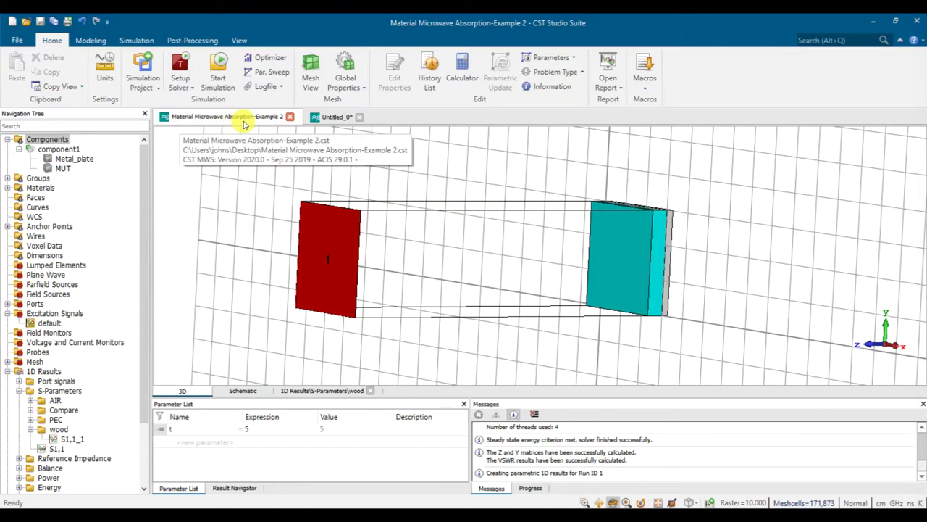
# Examine the absorption model from several angles and check the material properties of Metal_plate and MUT.
pyautogui.moveTo(661, 248); pyautogui.dragTo(659, 250)
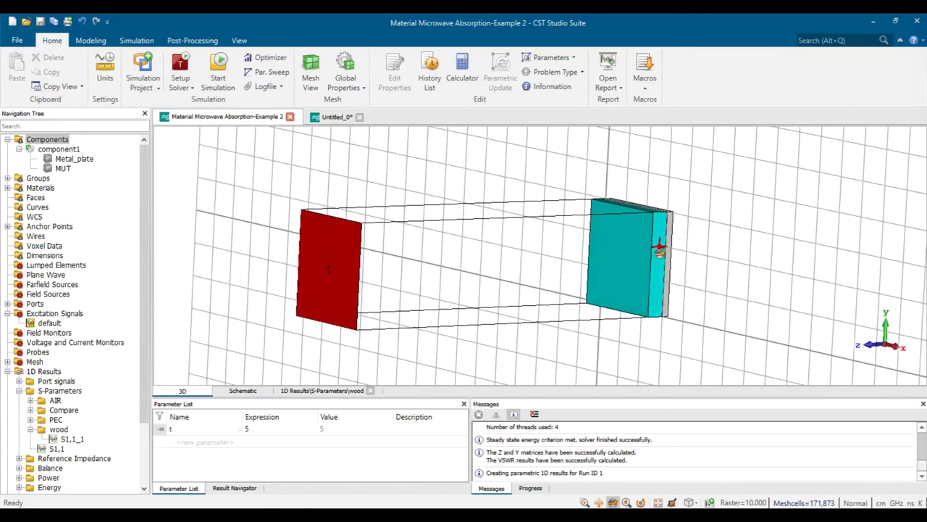
pyautogui.moveTo(336, 248); pyautogui.dragTo(755, 239)
pyautogui.scroll(6, 724, 249)
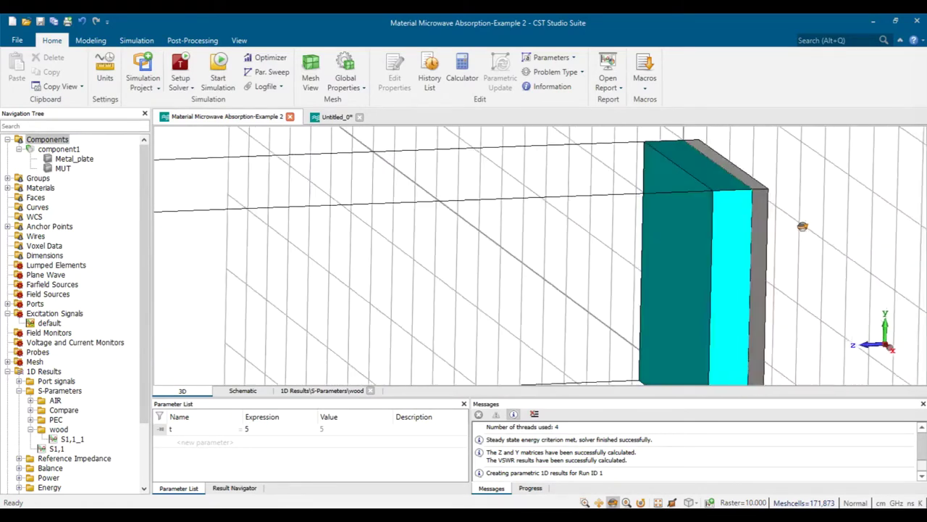
pyautogui.scroll(2, 747, 244)
pyautogui.scroll(-8, 739, 249)
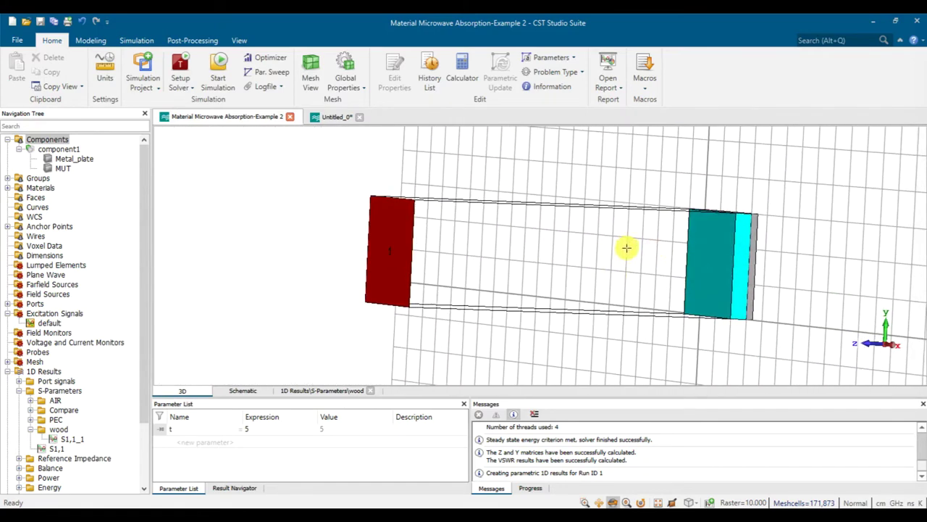
pyautogui.click(74, 159)
pyautogui.moveTo(721, 321); pyautogui.dragTo(665, 317)
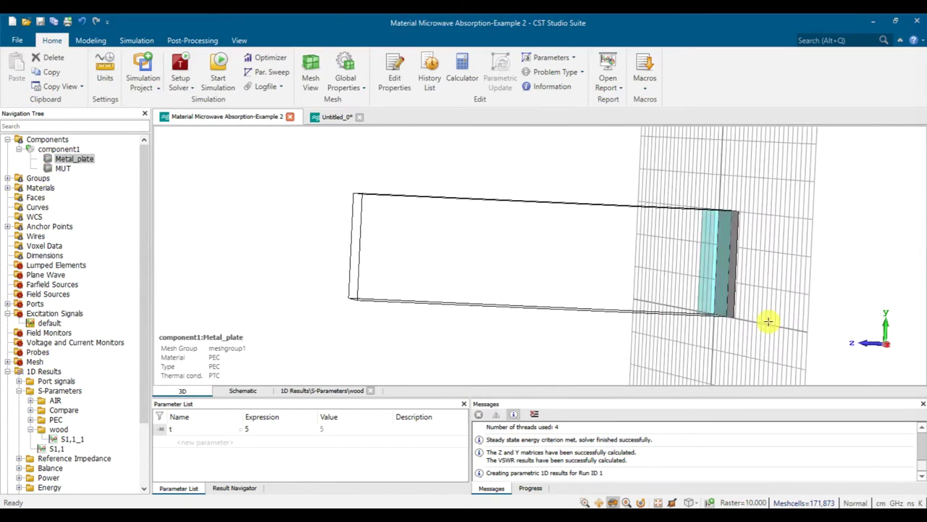
pyautogui.click(63, 168)
# Browse the S-Parameters results and display the Compare plot of the AIR, PEC and Wood curves.
pyautogui.scroll(-3, 73, 331)
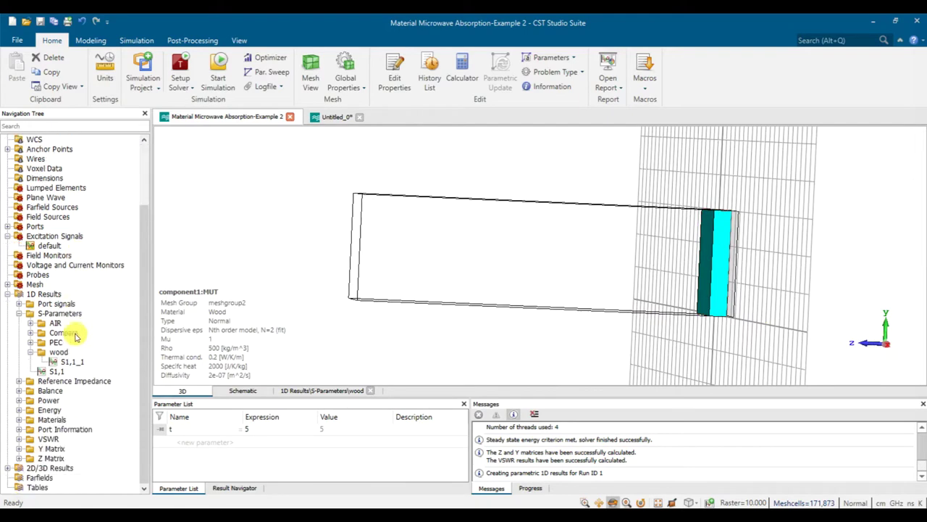
pyautogui.click(62, 313)
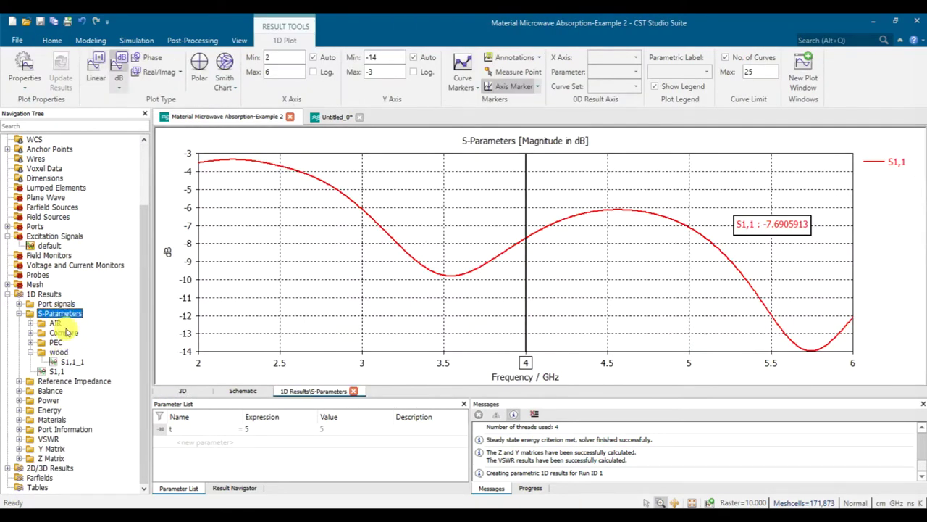
pyautogui.click(63, 333)
pyautogui.click(68, 314)
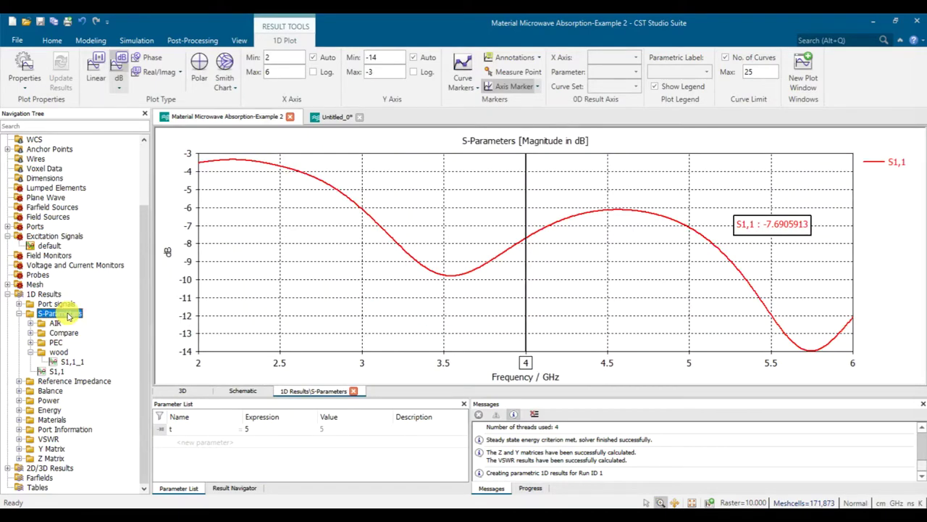
pyautogui.click(56, 323)
pyautogui.click(63, 333)
pyautogui.click(56, 342)
pyautogui.click(63, 334)
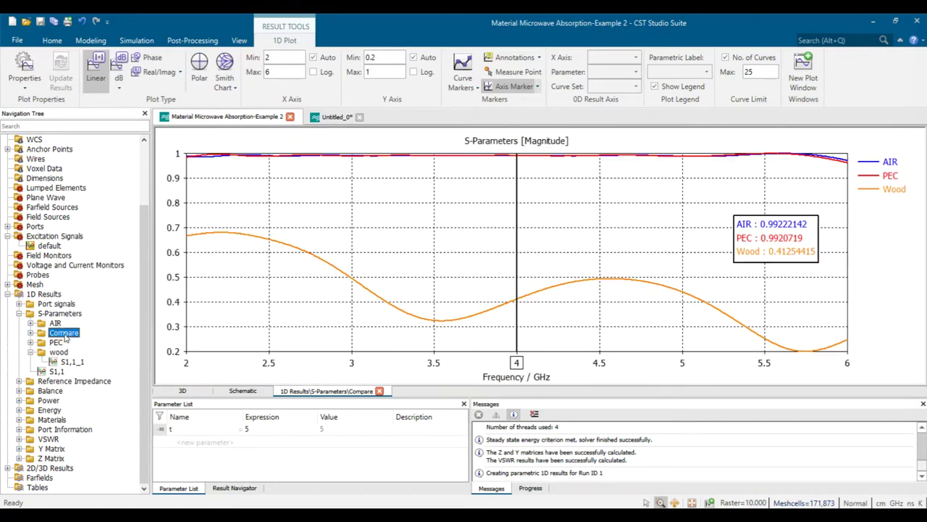
# Move the marker read-out clear of the Wood curve, view the comparison plot in dB, and return it to linear scale.
pyautogui.moveTo(814, 224); pyautogui.dragTo(835, 203)
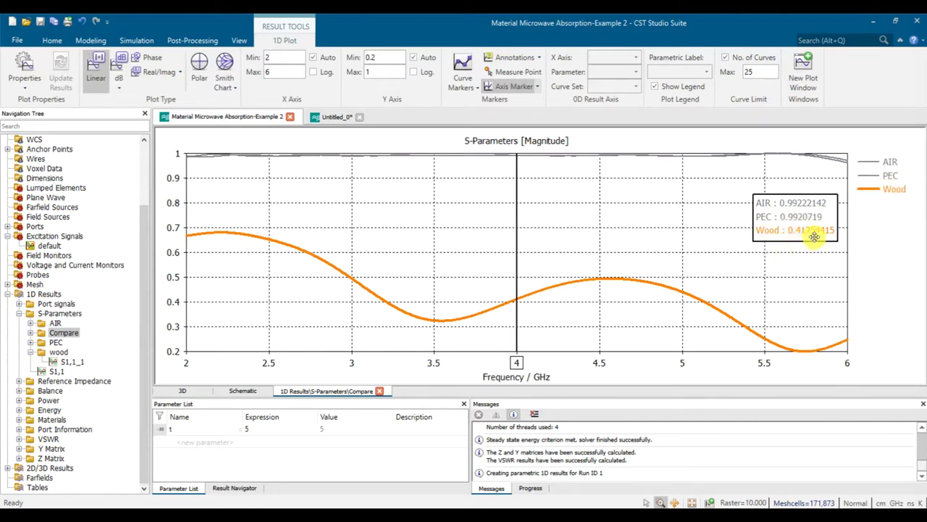
pyautogui.click(117, 68)
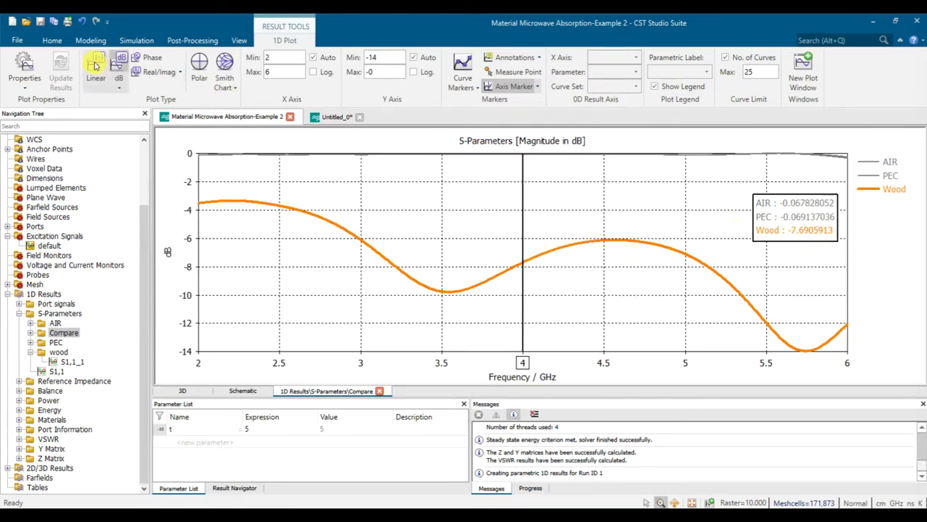
pyautogui.click(95, 67)
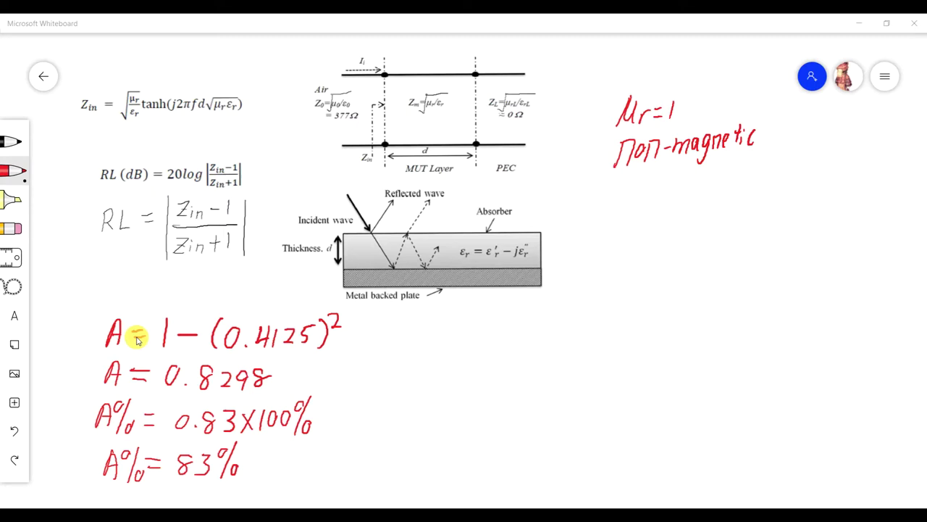
# Draw a tall rectangle labelled MUT below the non-magnetic note, with an incoming arrow labelled P Input.
pyautogui.moveTo(695, 216); pyautogui.dragTo(685, 352)
pyautogui.moveTo(697, 218)
pyautogui.mouseDown()
pyautogui.moveTo(735, 218)
pyautogui.moveTo(732, 325)
pyautogui.moveTo(714, 350)
pyautogui.moveTo(731, 332)
pyautogui.mouseUp()
pyautogui.moveTo(696, 181)
pyautogui.mouseDown()
pyautogui.moveTo(700, 190)
pyautogui.moveTo(711, 181)
pyautogui.moveTo(714, 206)
pyautogui.moveTo(732, 182)
pyautogui.moveTo(749, 180)
pyautogui.mouseUp()
pyautogui.moveTo(743, 184); pyautogui.dragTo(742, 209)
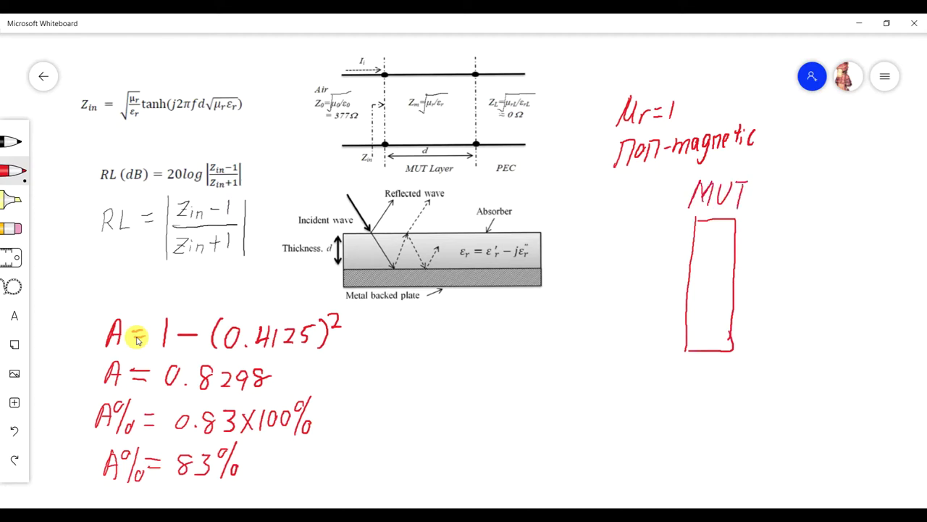
pyautogui.moveTo(603, 244); pyautogui.dragTo(681, 254)
pyautogui.moveTo(607, 204)
pyautogui.mouseDown()
pyautogui.moveTo(606, 228)
pyautogui.moveTo(610, 216)
pyautogui.moveTo(618, 228)
pyautogui.moveTo(661, 226)
pyautogui.mouseUp()
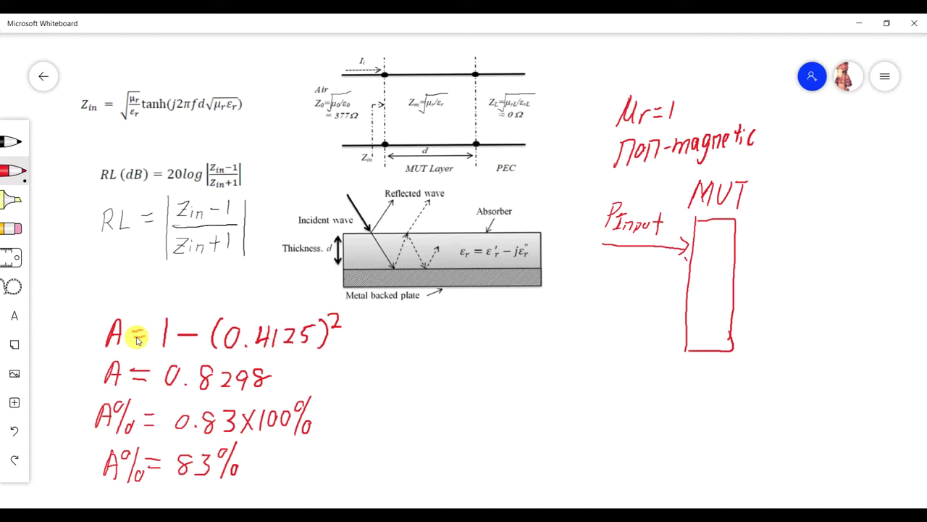
# Draw a reflected-wave arrow leaving the MUT rectangle and label it S11 and RL.
pyautogui.moveTo(689, 261)
pyautogui.mouseDown()
pyautogui.moveTo(642, 300)
pyautogui.moveTo(645, 285)
pyautogui.moveTo(646, 307)
pyautogui.moveTo(604, 349)
pyautogui.mouseUp()
pyautogui.moveTo(623, 338)
pyautogui.mouseDown()
pyautogui.moveTo(621, 351)
pyautogui.moveTo(634, 353)
pyautogui.mouseUp()
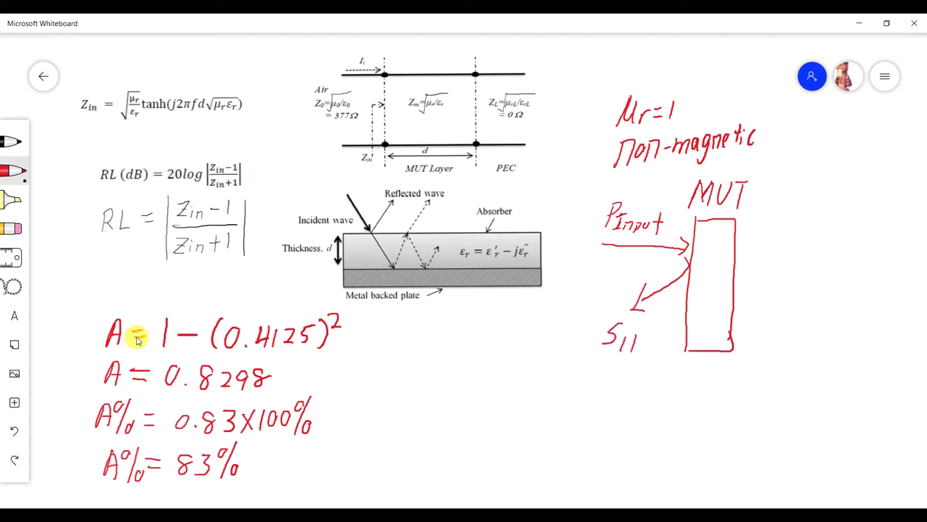
pyautogui.moveTo(602, 367); pyautogui.dragTo(599, 391)
pyautogui.moveTo(603, 366); pyautogui.dragTo(619, 388)
pyautogui.moveTo(624, 365)
pyautogui.mouseDown()
pyautogui.moveTo(622, 386)
pyautogui.moveTo(634, 384)
pyautogui.mouseUp()
# Draw a wavy line inside the MUT rectangle for the absorbed power and label it A.
pyautogui.moveTo(697, 256); pyautogui.dragTo(730, 260)
pyautogui.moveTo(701, 288)
pyautogui.mouseDown()
pyautogui.moveTo(711, 270)
pyautogui.moveTo(716, 286)
pyautogui.mouseUp()
pyautogui.moveTo(703, 280); pyautogui.dragTo(714, 279)
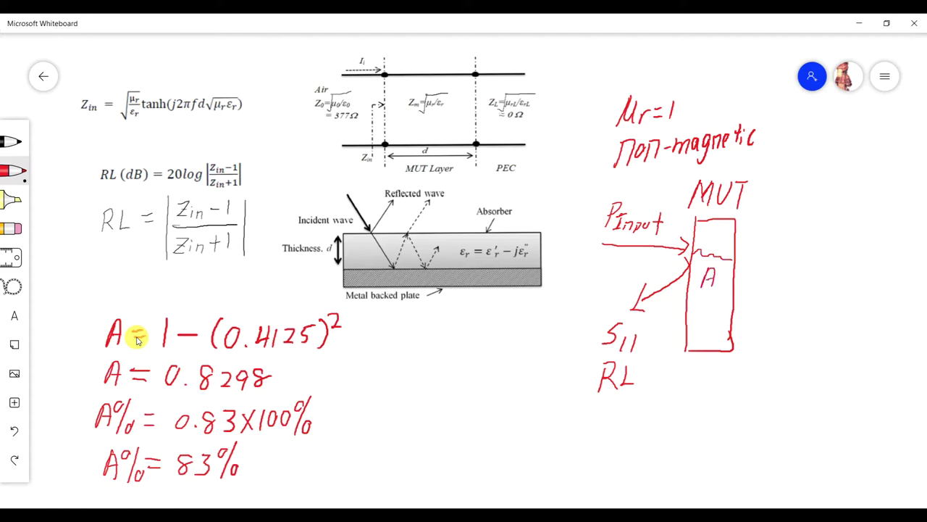
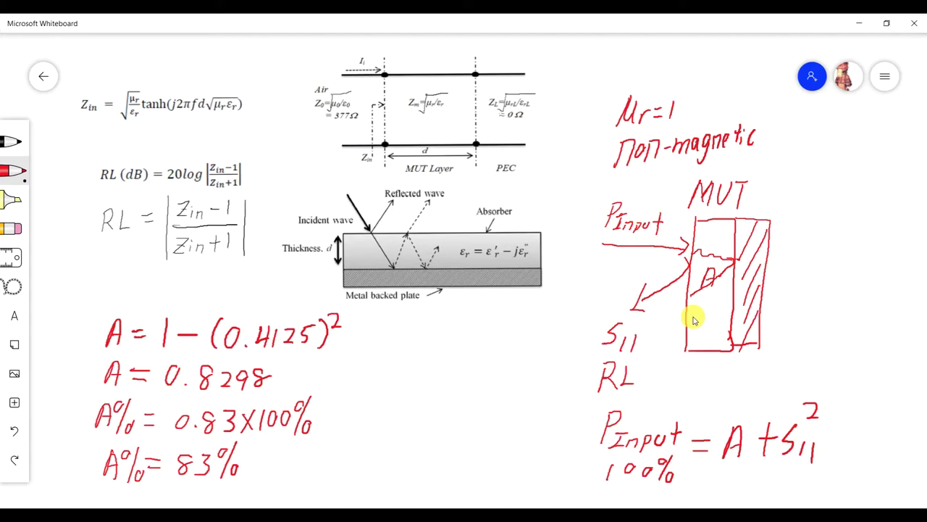
# Derive A = 1 − S11² below the power balance and draw an arrow from it to the 0.4125 calculation.
pyautogui.moveTo(694, 321); pyautogui.dragTo(686, 175, button='right')
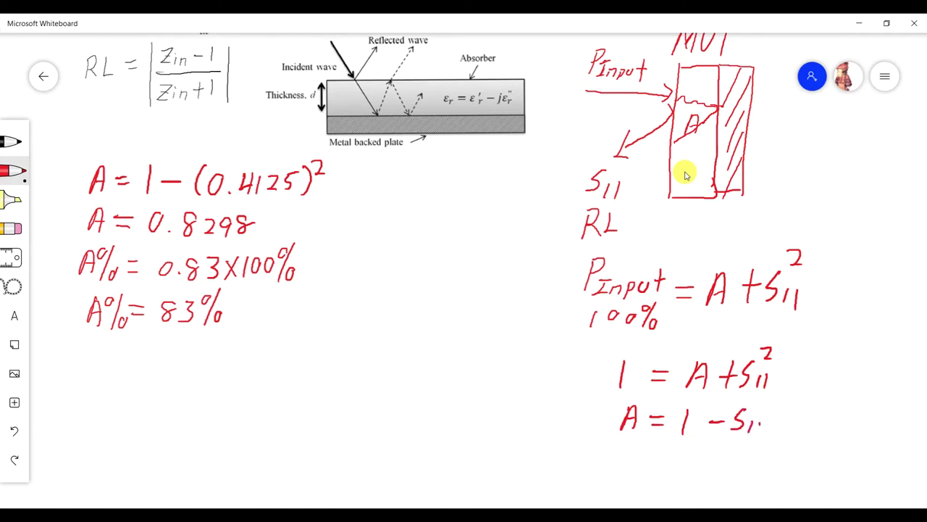
pyautogui.moveTo(612, 411)
pyautogui.mouseDown()
pyautogui.moveTo(572, 396)
pyautogui.moveTo(356, 257)
pyautogui.mouseUp()
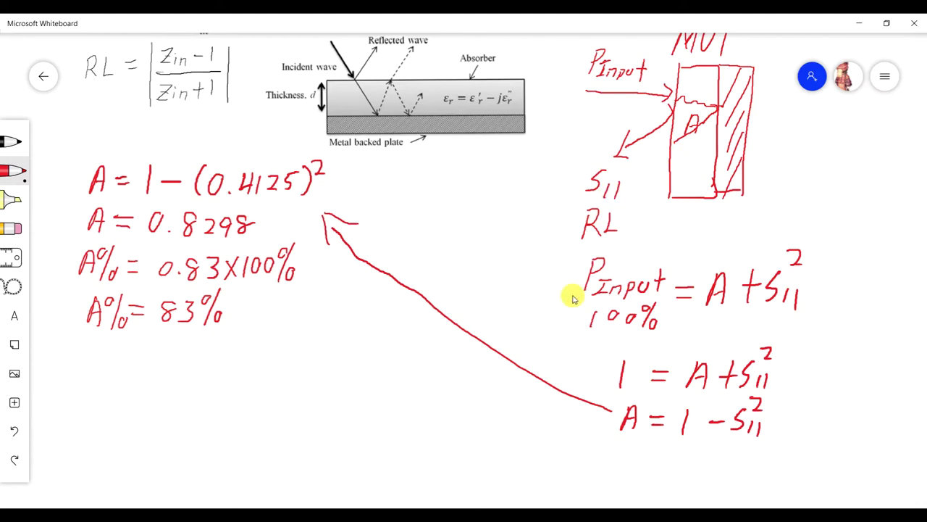
# Switch to CST Studio Suite to read the Wood curve's S11 magnitude at 4 GHz, and return to the whiteboard.
pyautogui.click(474, 514)
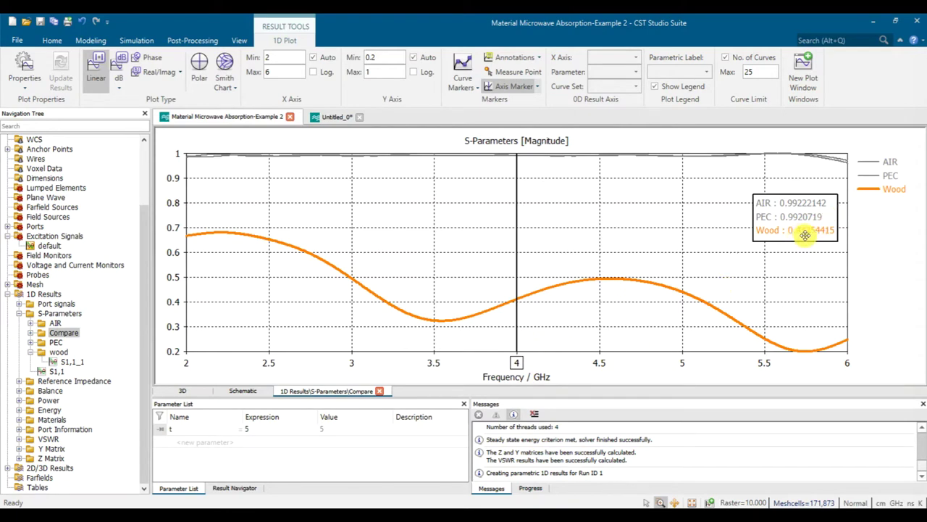
pyautogui.hotkey('alt', 'Tab')
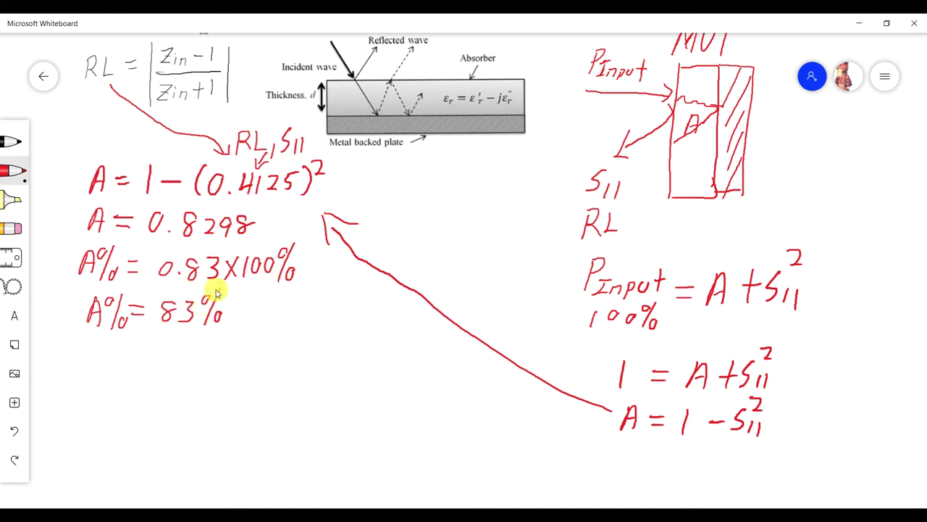
# Switch to CST Studio Suite and add a distance dimension for the MUT block's thickness above its upper edge.
pyautogui.hotkey('alt', 'Tab')
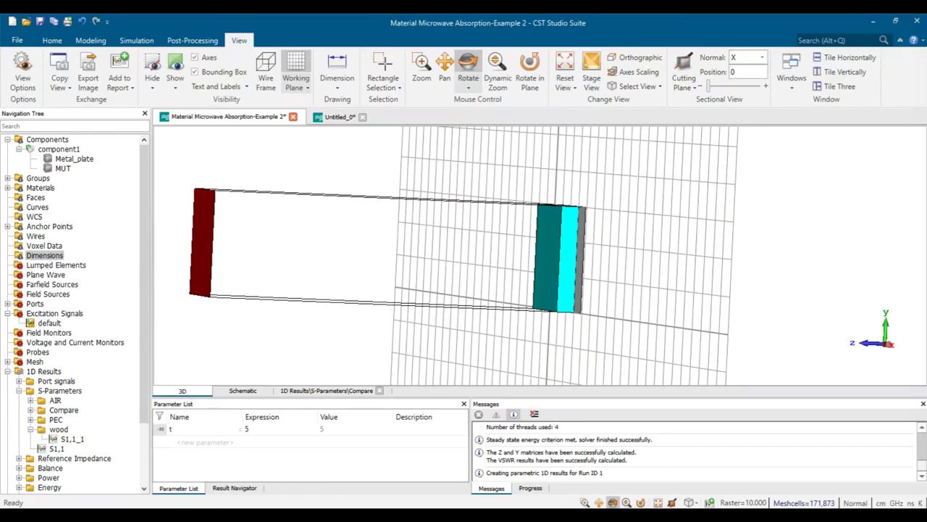
pyautogui.click(336, 63)
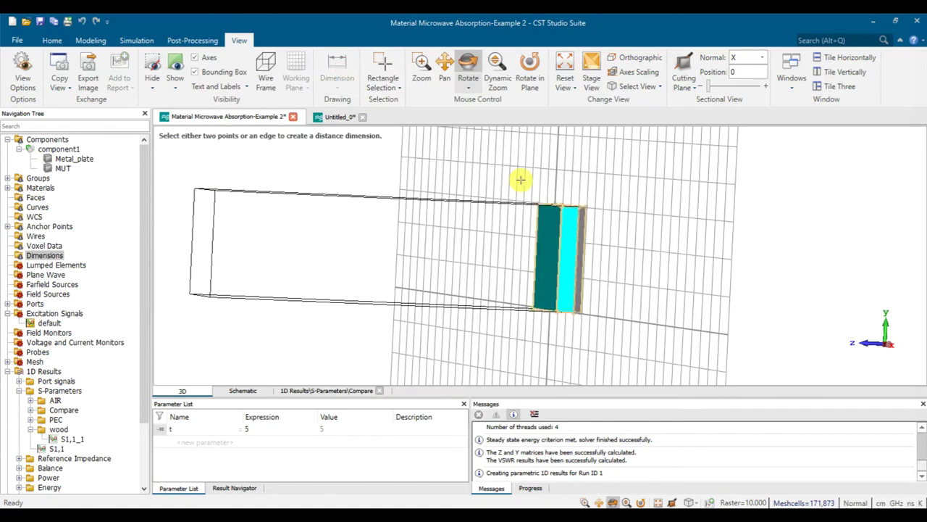
pyautogui.click(561, 209)
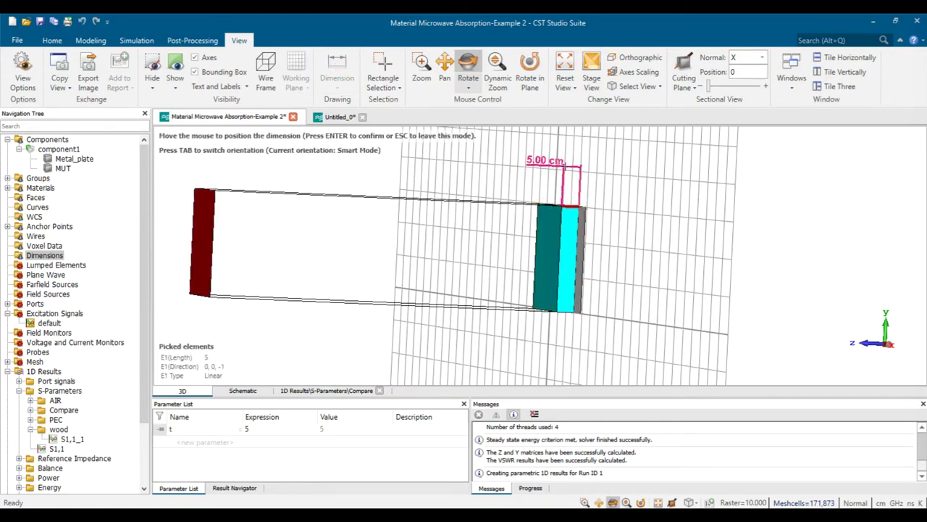
pyautogui.click(564, 167)
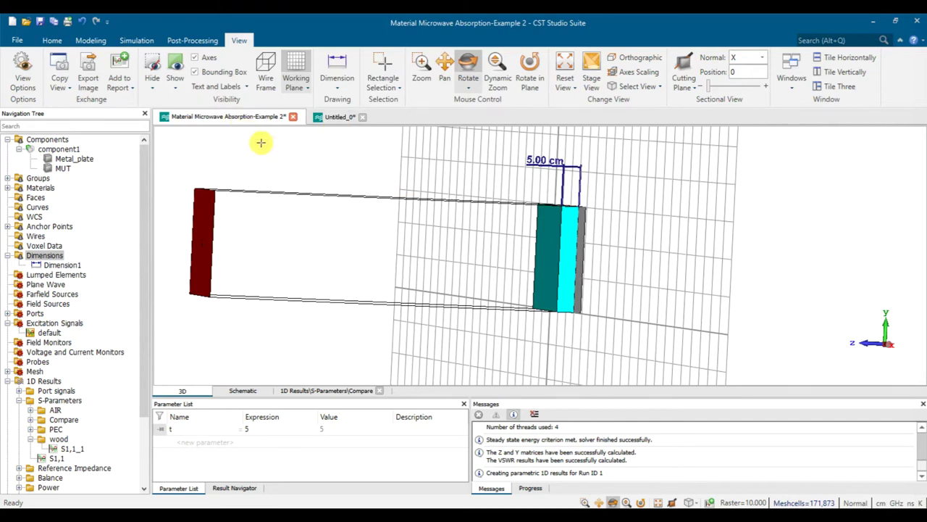
# Switch to the Untitled_0 project and check its dimension and frequency units without changing them.
pyautogui.click(338, 117)
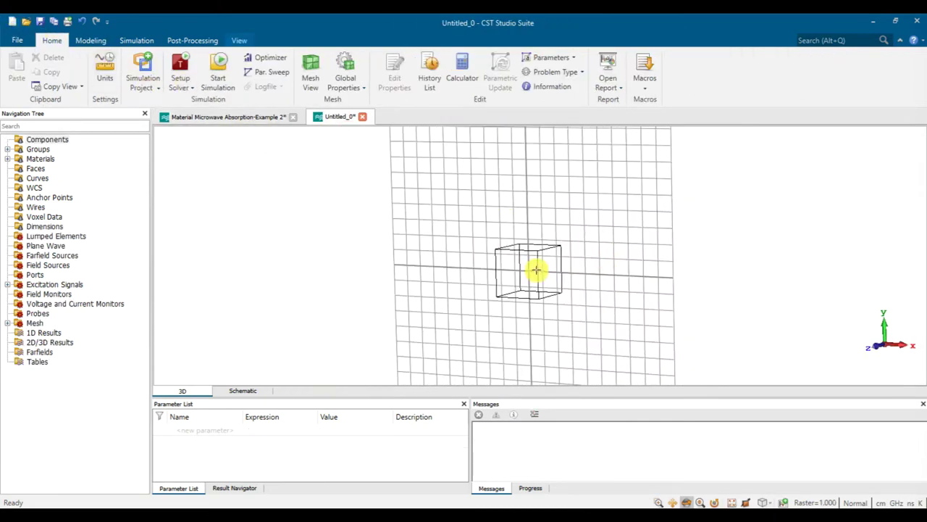
pyautogui.click(107, 69)
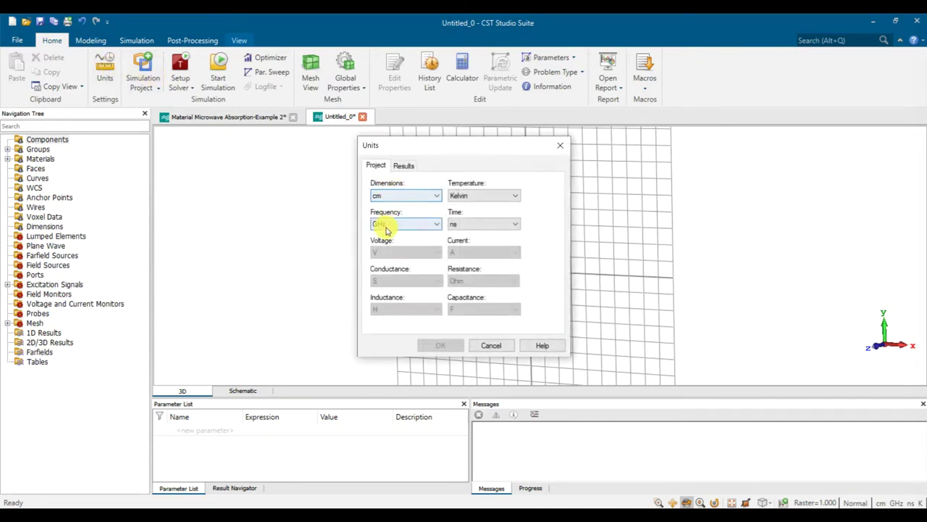
pyautogui.click(560, 145)
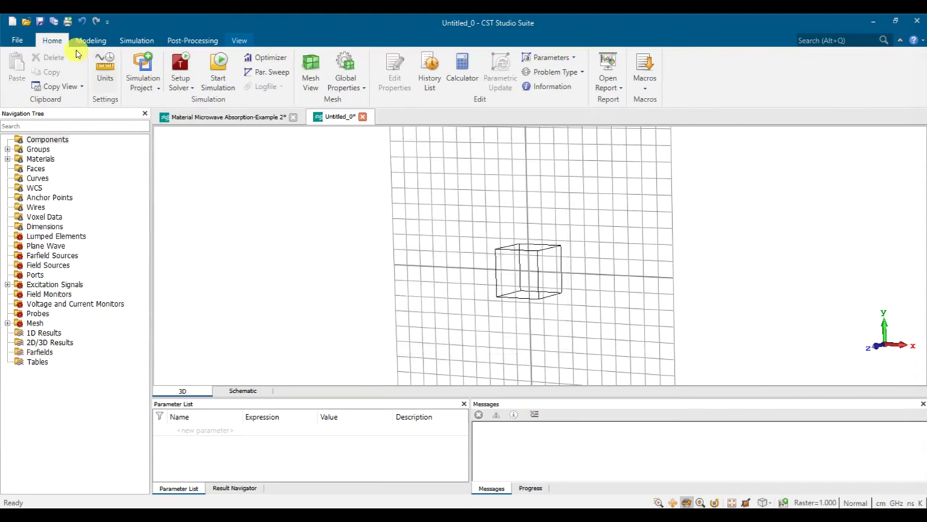
# Set the minimum frequency to 2 GHz and accept the background properties with Normal material and zero surrounding distances.
pyautogui.click(91, 41)
pyautogui.click(130, 40)
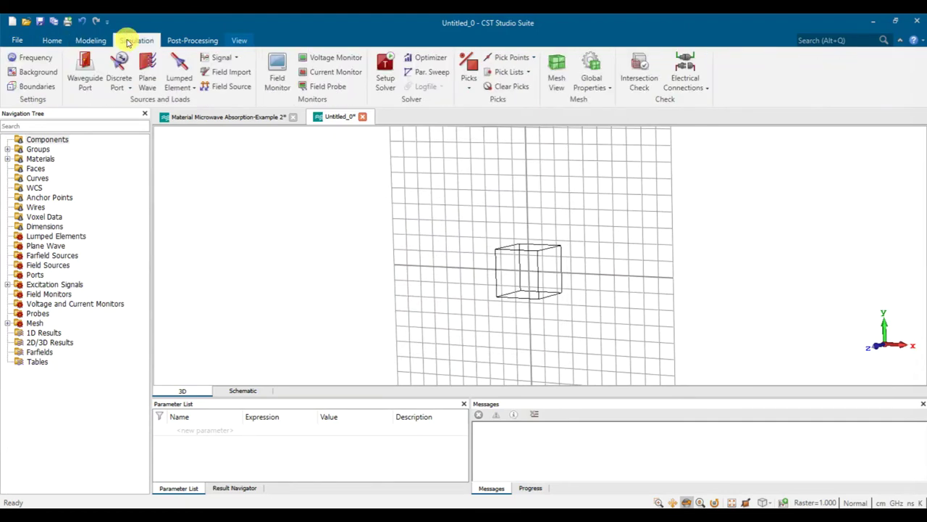
pyautogui.click(16, 57)
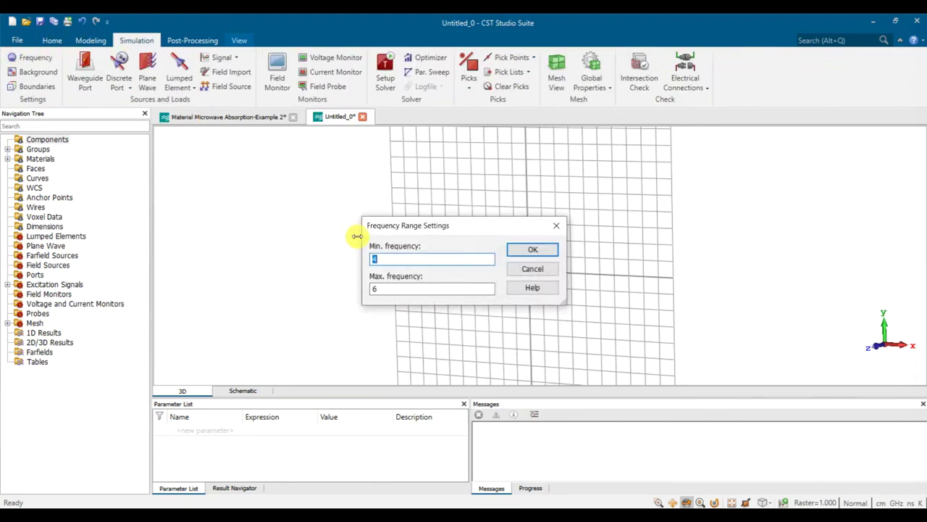
pyautogui.write('2')
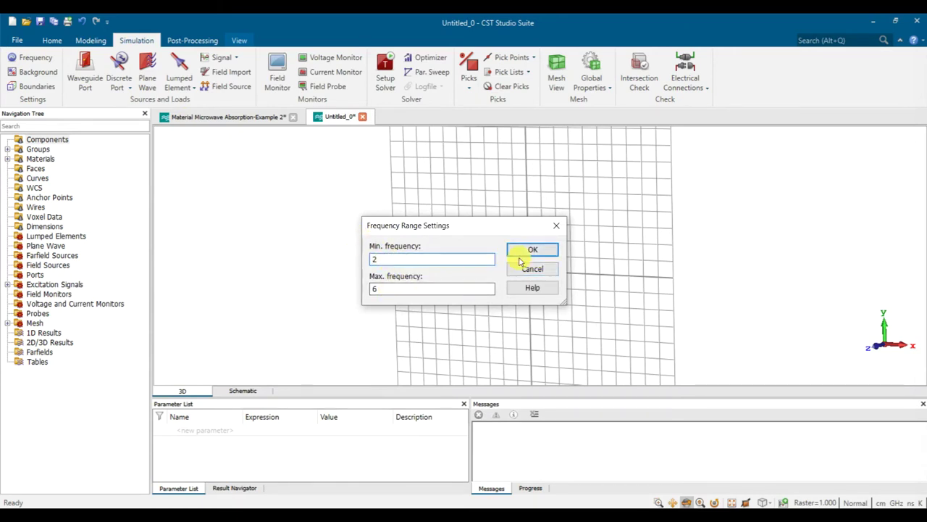
pyautogui.click(544, 248)
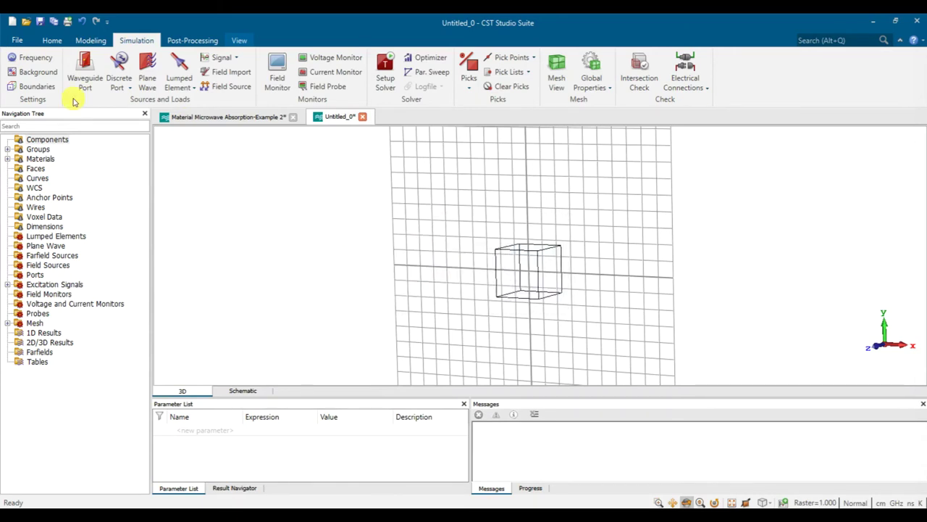
pyautogui.click(40, 72)
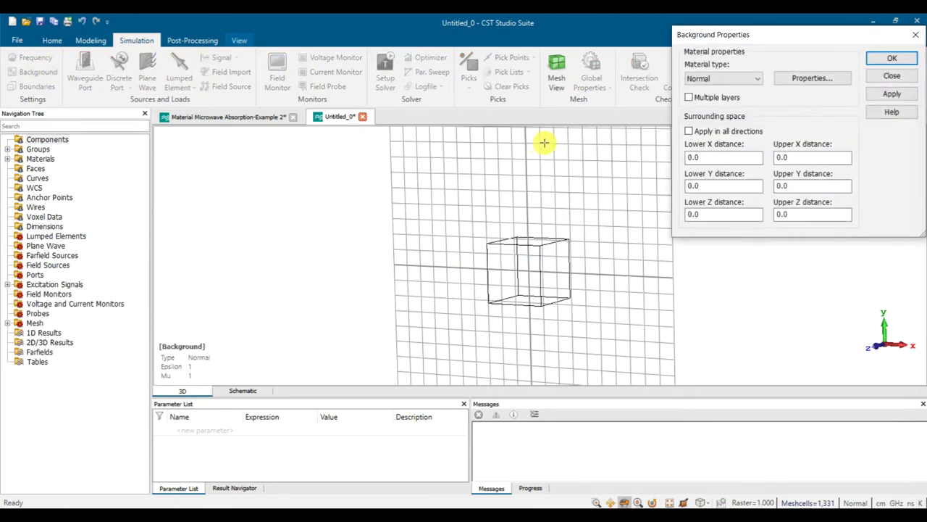
pyautogui.click(891, 64)
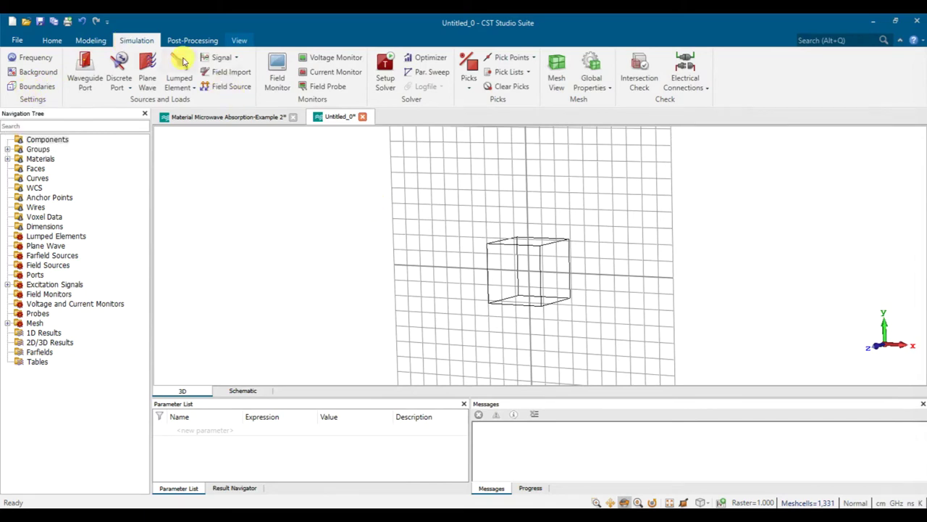
# Start a brick named MUT spanning 0 to 30 in X and Y and 0 to t in Z.
pyautogui.click(90, 41)
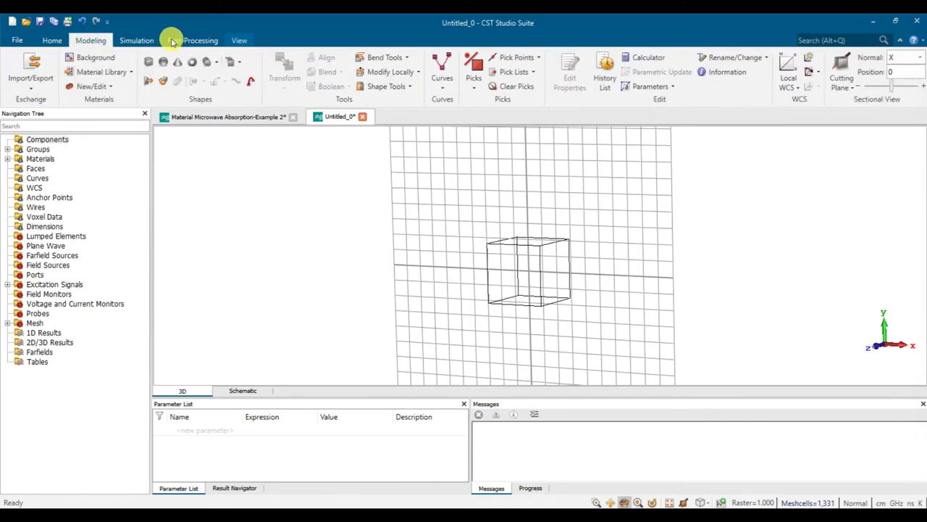
pyautogui.click(148, 64)
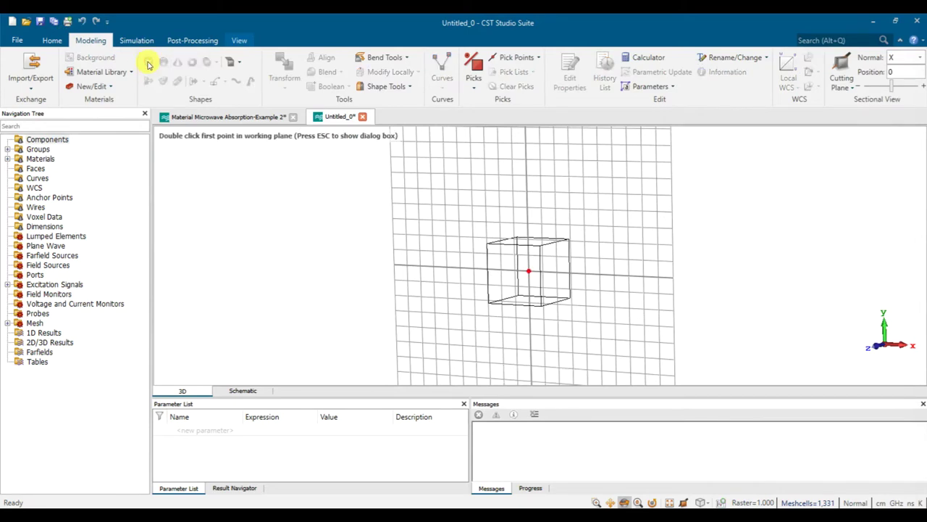
pyautogui.press('Escape')
pyautogui.write('MUT')
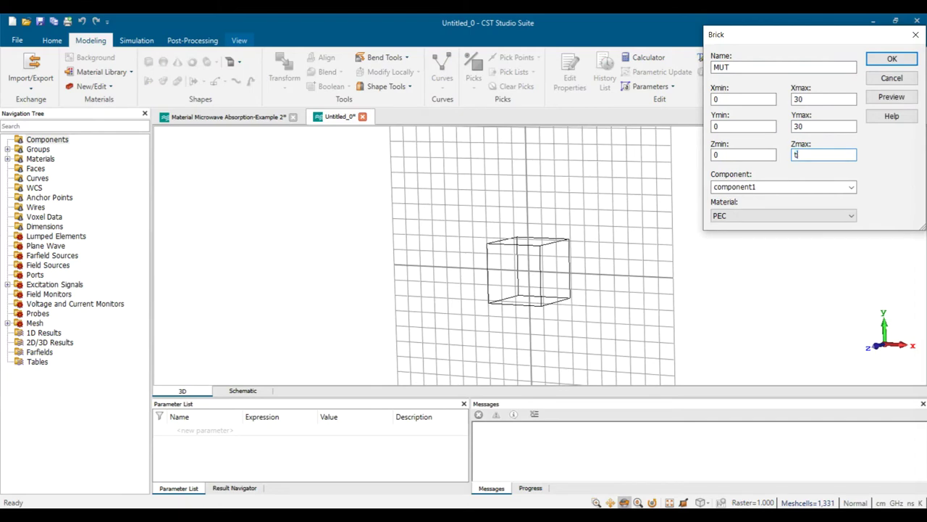
# Load Wood from the material library and assign it to the MUT brick.
pyautogui.click(799, 215)
pyautogui.click(800, 235)
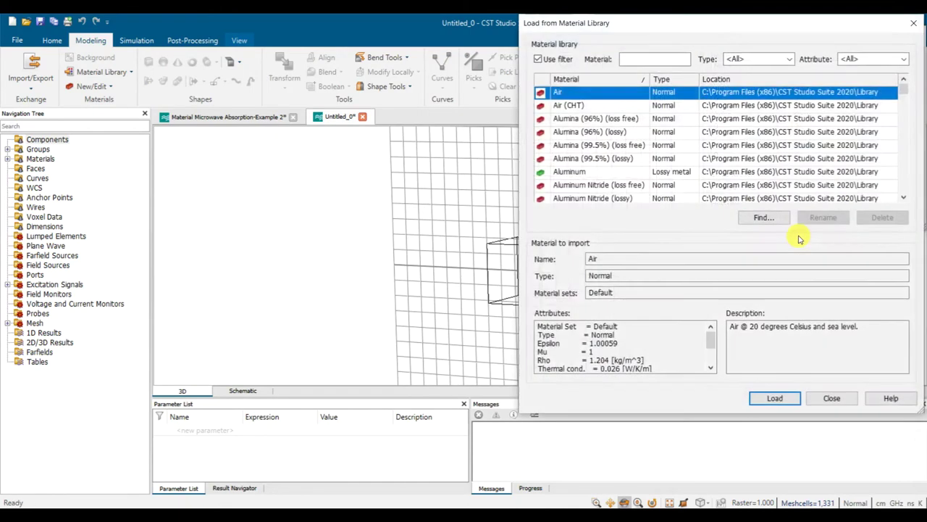
pyautogui.click(618, 161)
pyautogui.press('w')
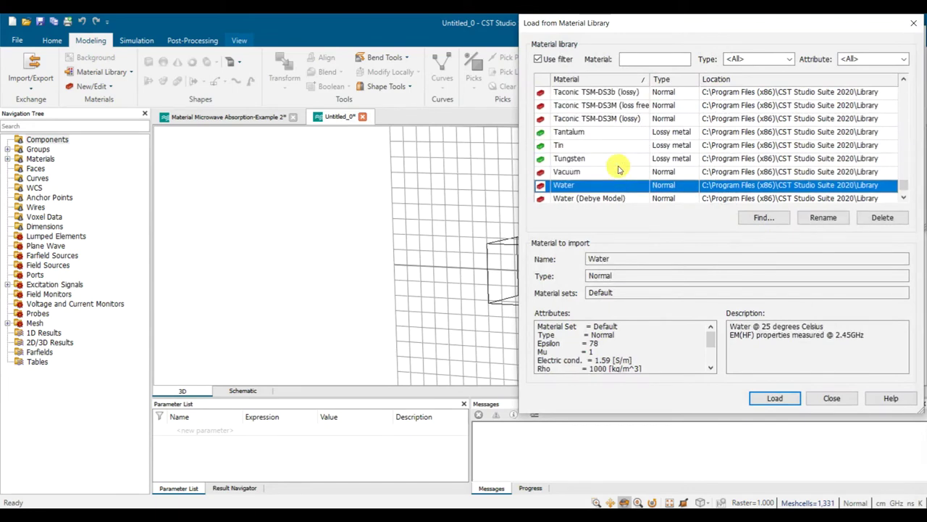
pyautogui.press('Down')
pyautogui.press('Down')
pyautogui.press('Down')
pyautogui.press('Down')
pyautogui.press('Down')
pyautogui.press('Down')
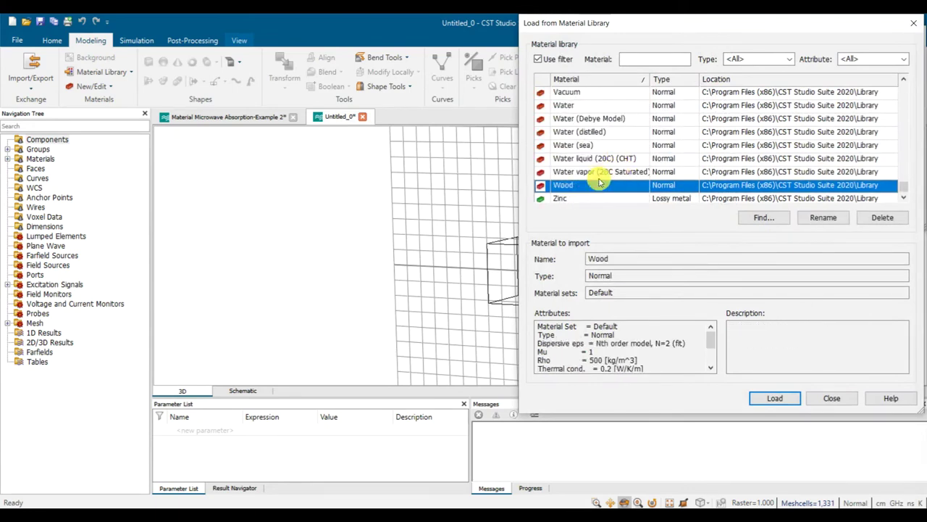
pyautogui.click(769, 400)
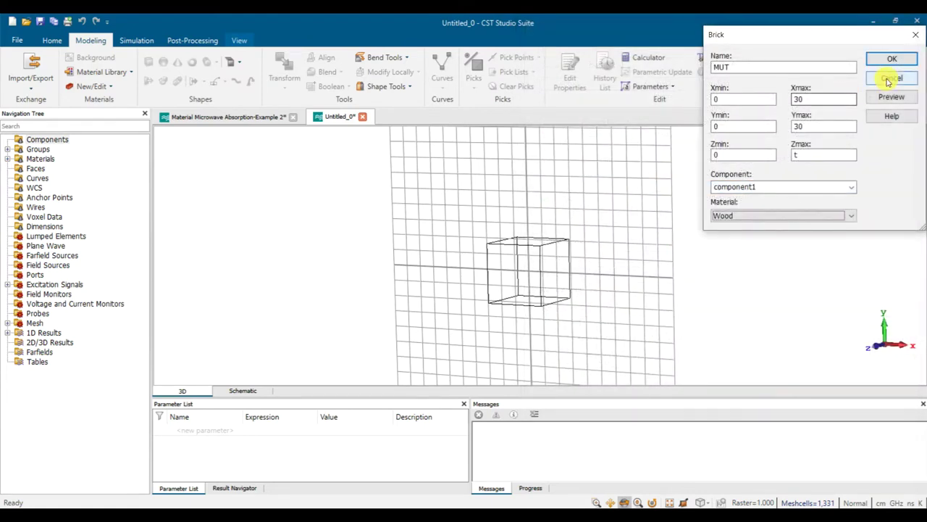
# Preview the MUT brick, define the missing parameter t as 5, and create the brick.
pyautogui.click(891, 97)
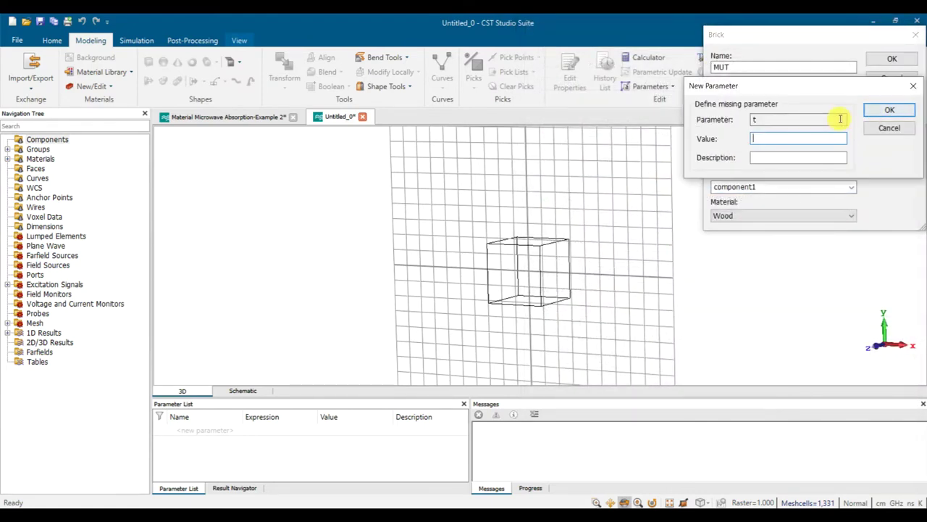
pyautogui.write('5')
pyautogui.click(875, 111)
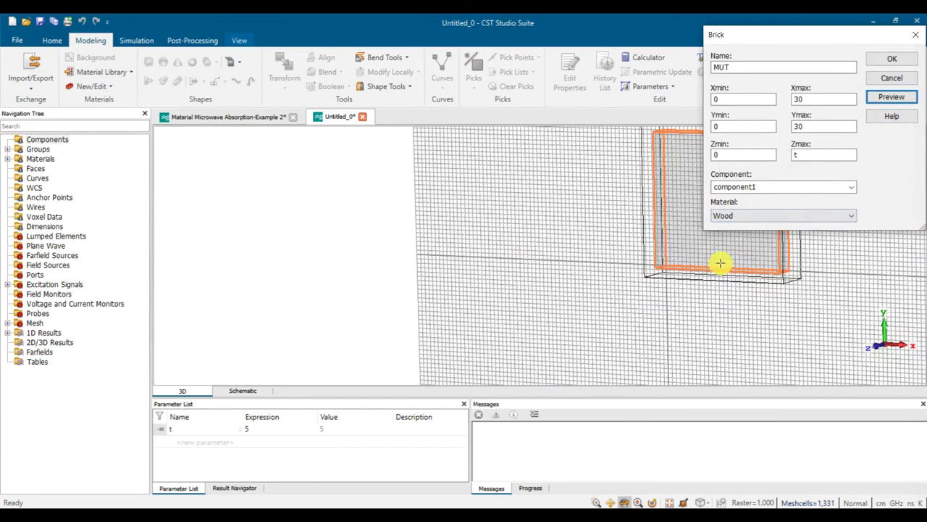
pyautogui.press('space')
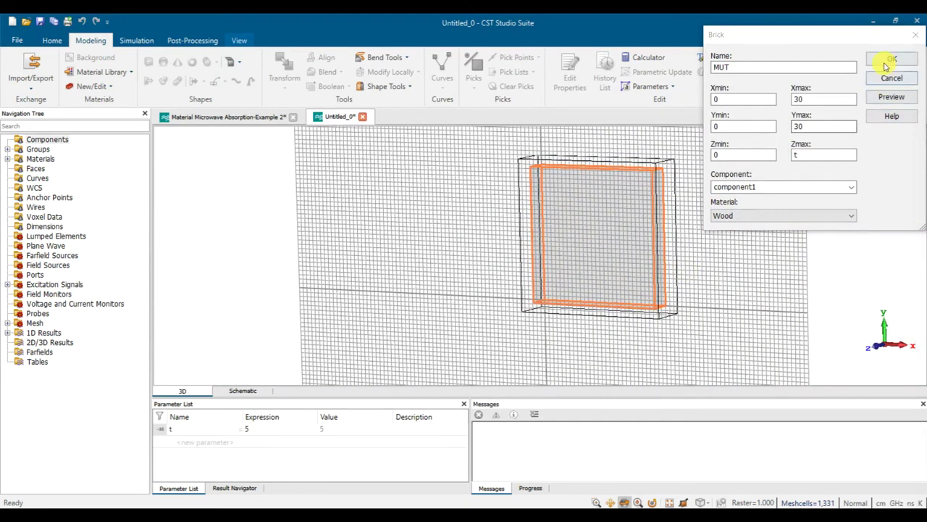
pyautogui.click(890, 60)
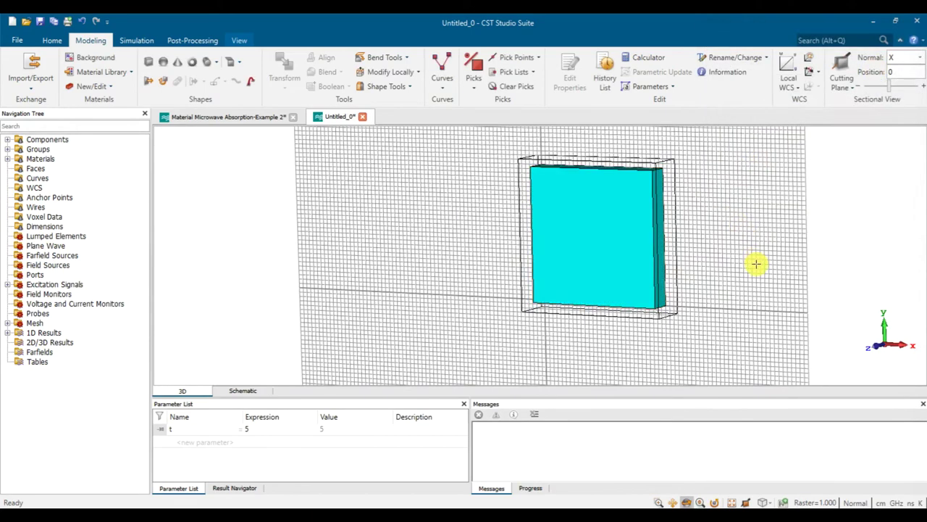
# Define and preview a second brick named Metal plate, spanning 0 to 30 in X and Y and 0 to -2 in Z.
pyautogui.moveTo(758, 263); pyautogui.dragTo(631, 200)
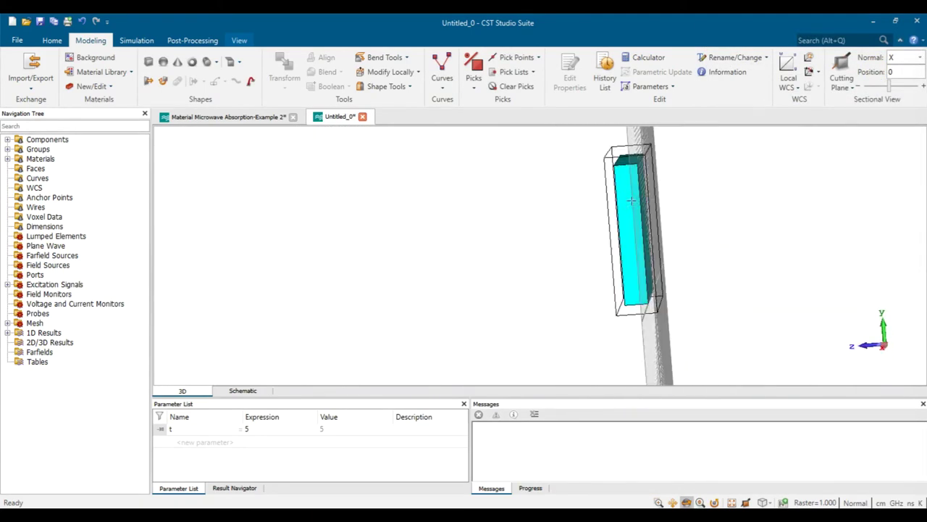
pyautogui.click(148, 65)
pyautogui.press('Escape')
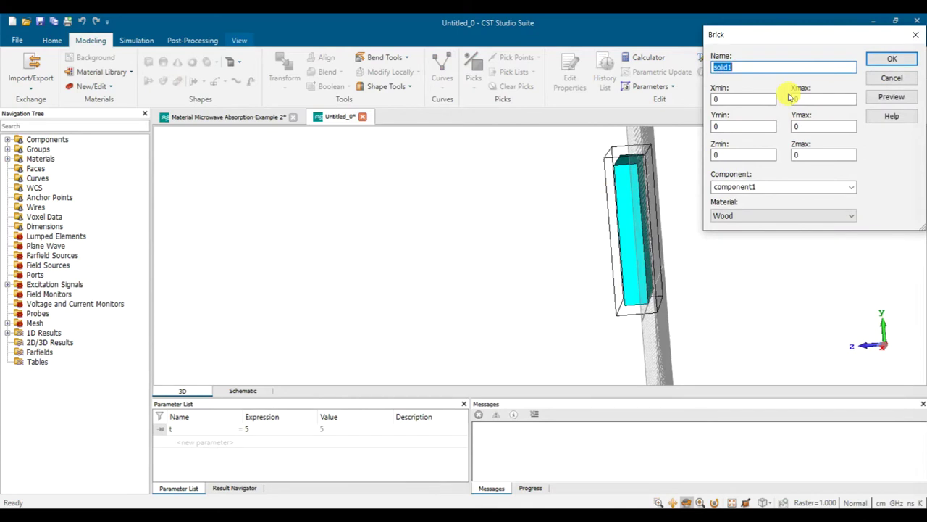
pyautogui.write('Metal plate')
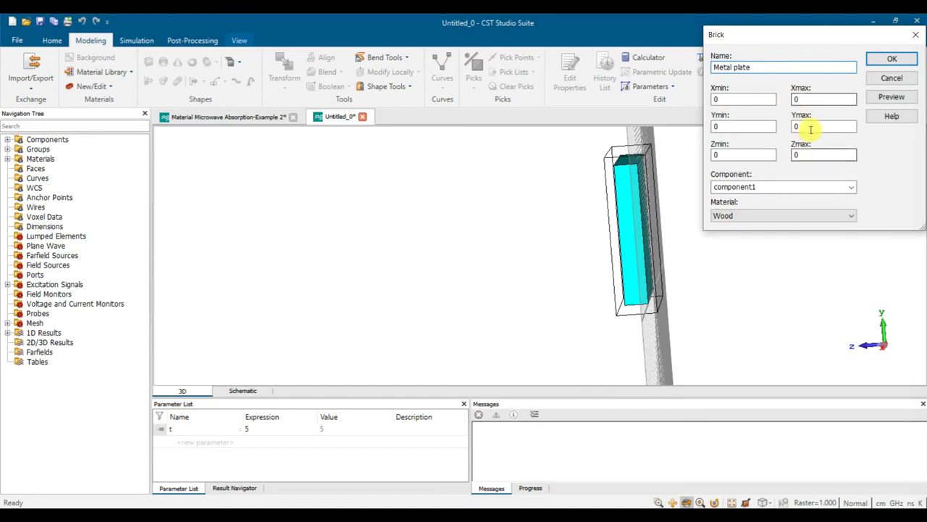
pyautogui.click(812, 102)
pyautogui.write('3')
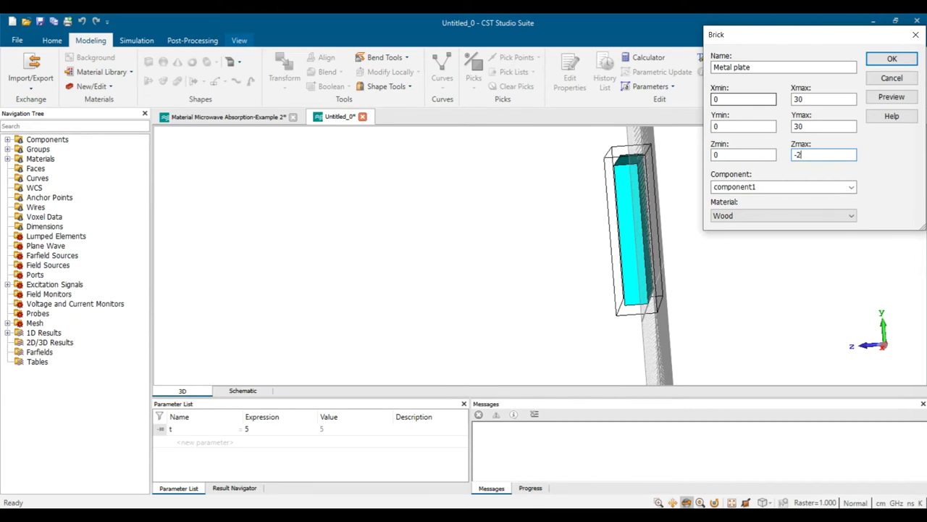
pyautogui.moveTo(650, 285); pyautogui.dragTo(595, 283)
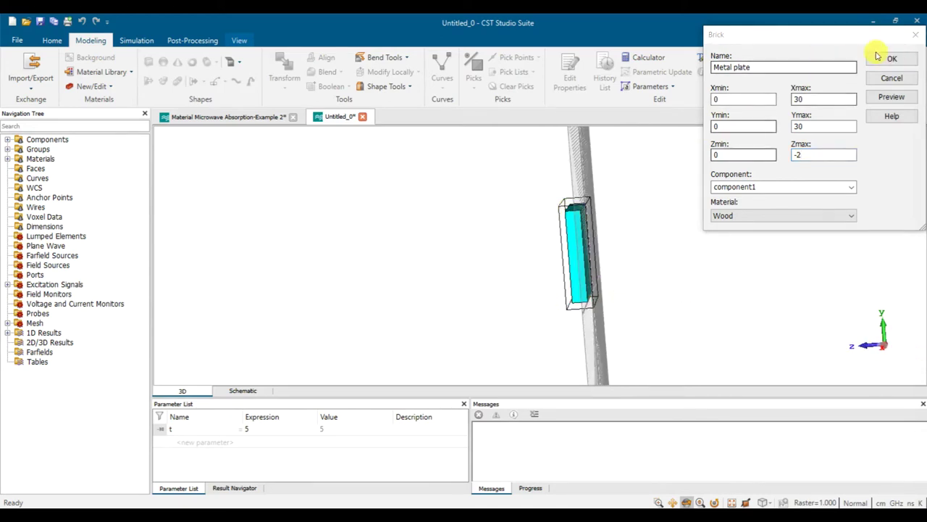
pyautogui.click(890, 96)
pyautogui.scroll(2, 577, 236)
pyautogui.moveTo(578, 236); pyautogui.dragTo(611, 209)
# Assign PEC to the Metal plate brick and create it behind the wood block.
pyautogui.click(745, 216)
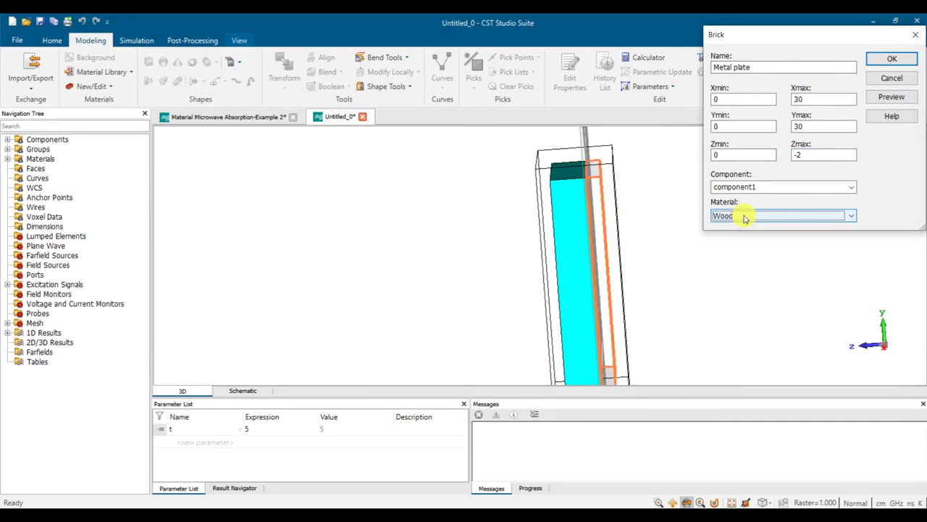
pyautogui.click(744, 217)
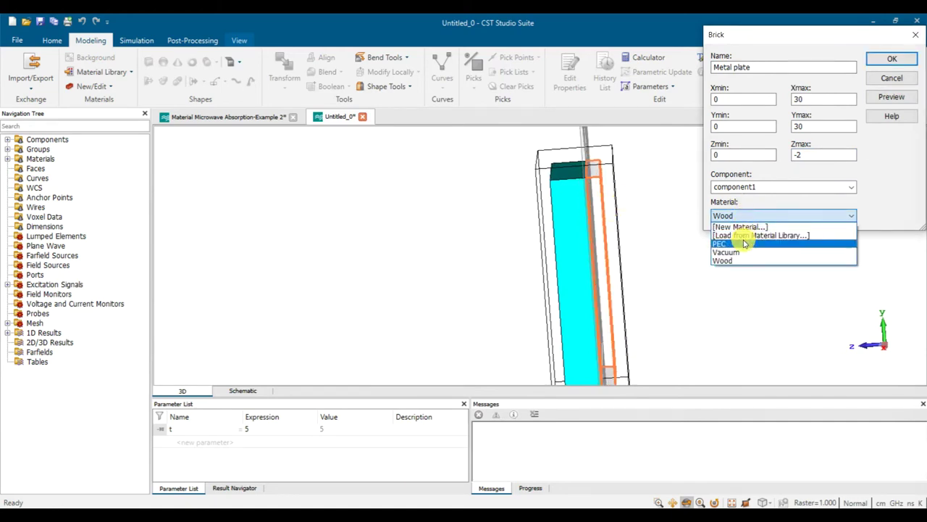
pyautogui.click(744, 245)
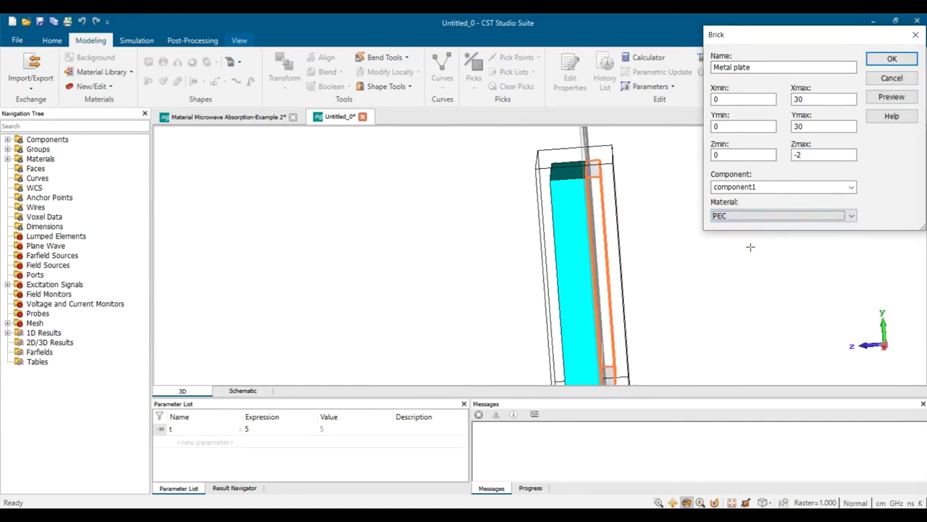
pyautogui.click(915, 62)
pyautogui.moveTo(718, 239); pyautogui.dragTo(743, 222)
pyautogui.scroll(2, 688, 240)
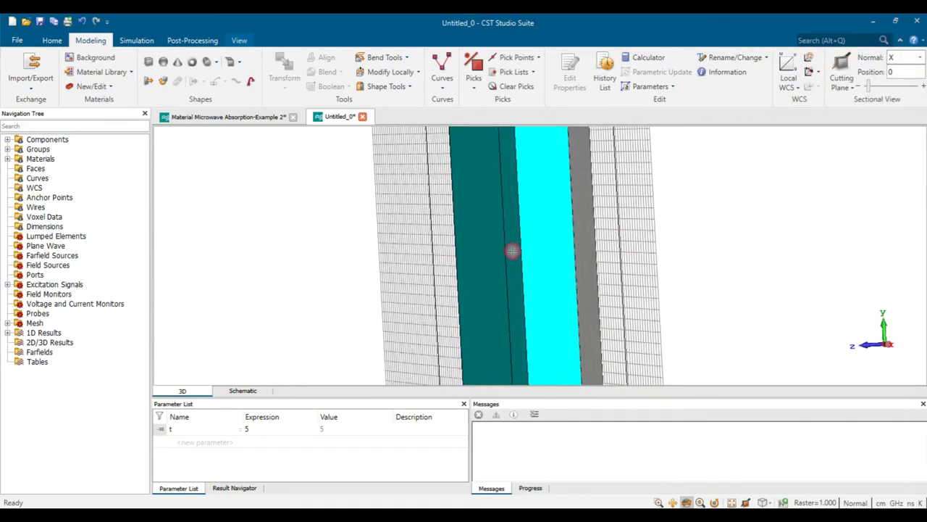
pyautogui.scroll(-3, 512, 251)
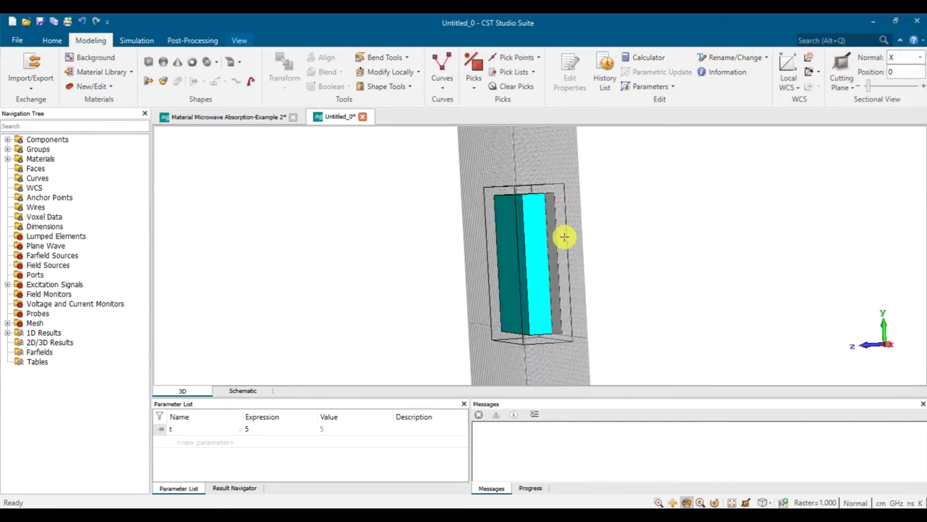
# Set both X boundaries to electric (Et = 0) and both Y boundaries to magnetic (Ht = 0).
pyautogui.click(136, 40)
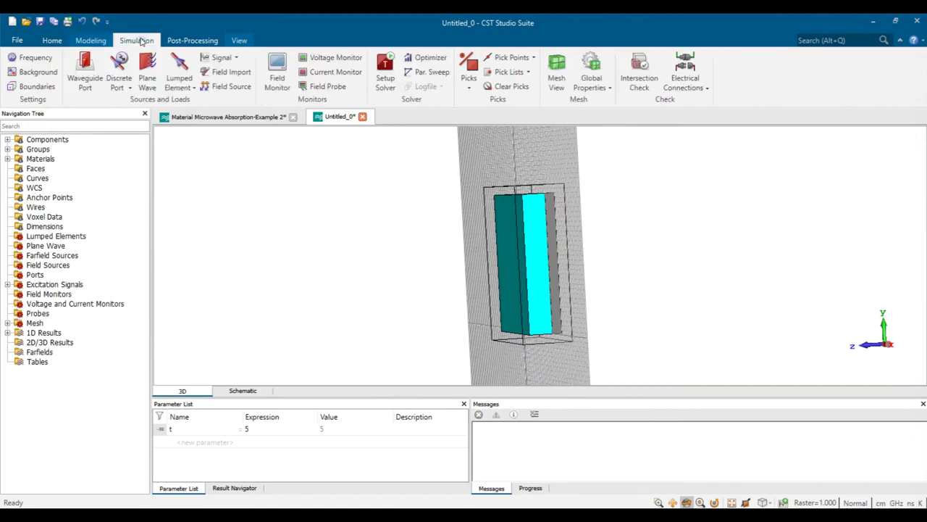
pyautogui.click(37, 86)
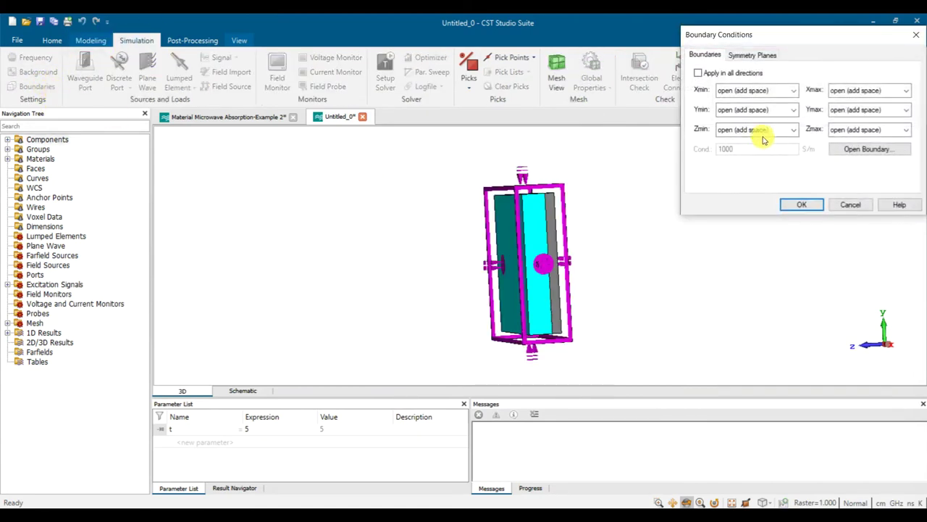
pyautogui.click(792, 91)
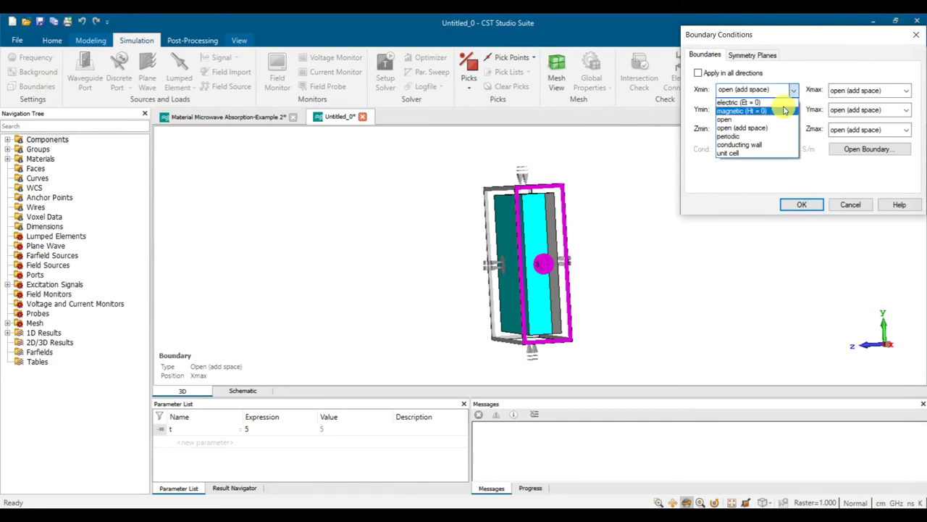
pyautogui.click(750, 102)
pyautogui.click(849, 91)
pyautogui.click(851, 102)
pyautogui.click(793, 110)
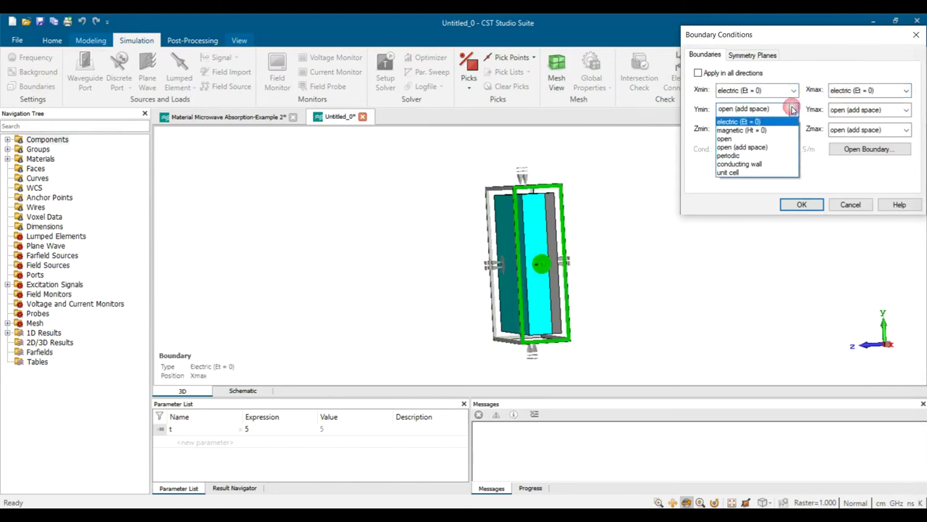
pyautogui.click(783, 130)
pyautogui.click(906, 109)
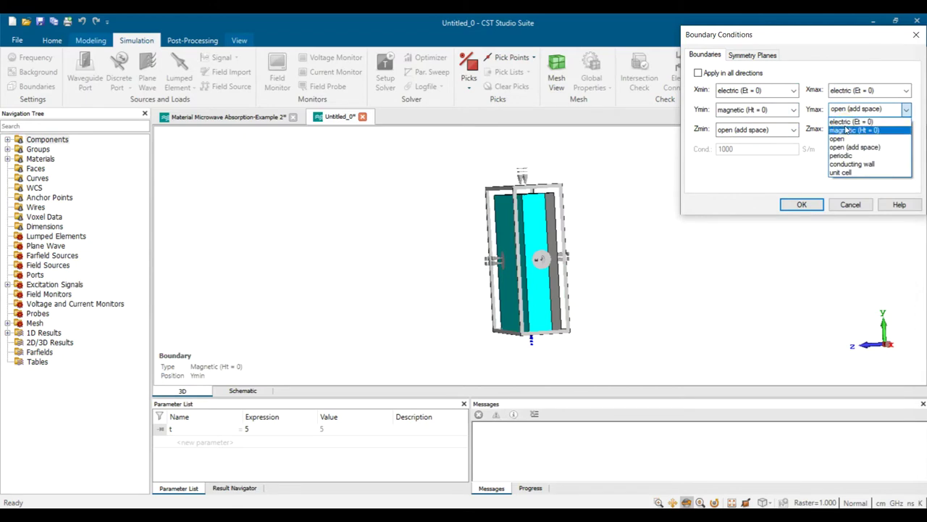
pyautogui.click(855, 129)
# Set the Zmin and Zmax boundaries to open and accept the boundary conditions.
pyautogui.click(761, 130)
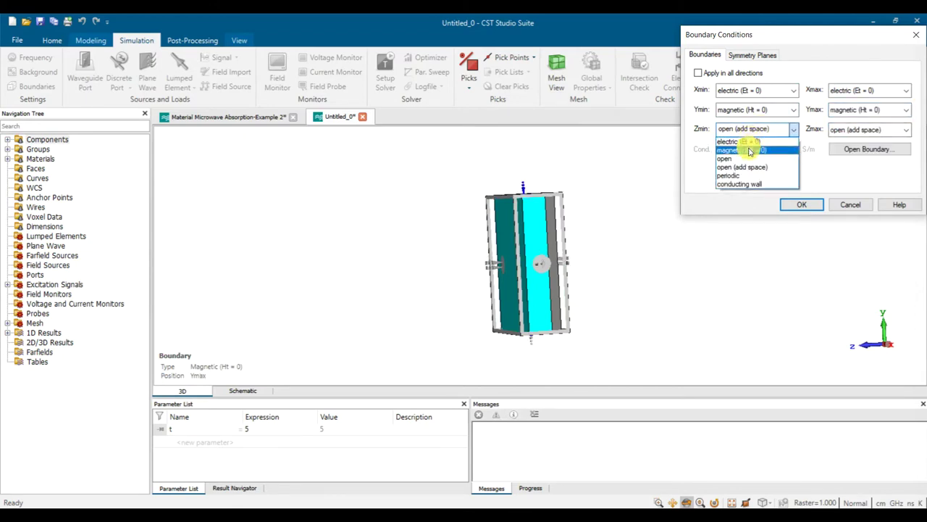
pyautogui.click(739, 158)
pyautogui.moveTo(571, 263); pyautogui.dragTo(529, 250)
pyautogui.click(880, 130)
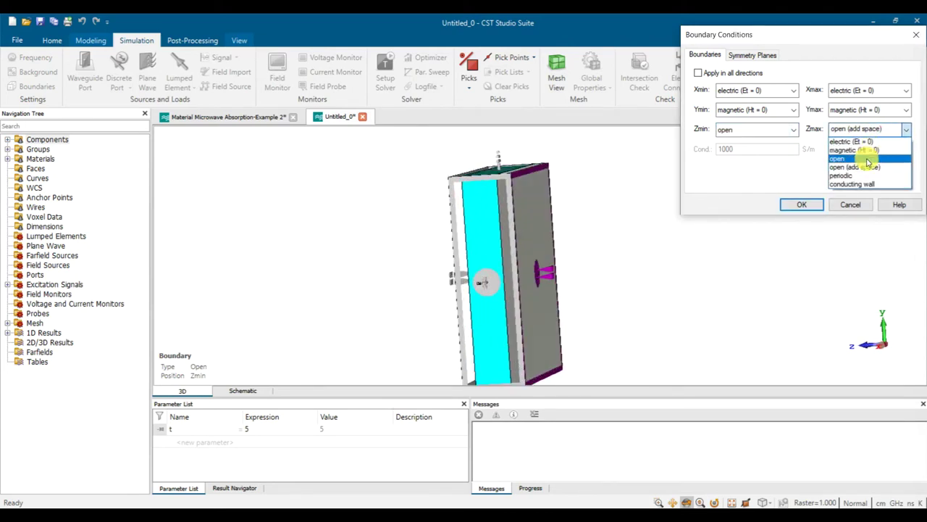
pyautogui.click(863, 146)
pyautogui.moveTo(565, 264); pyautogui.dragTo(581, 265)
pyautogui.click(799, 205)
pyautogui.click(797, 204)
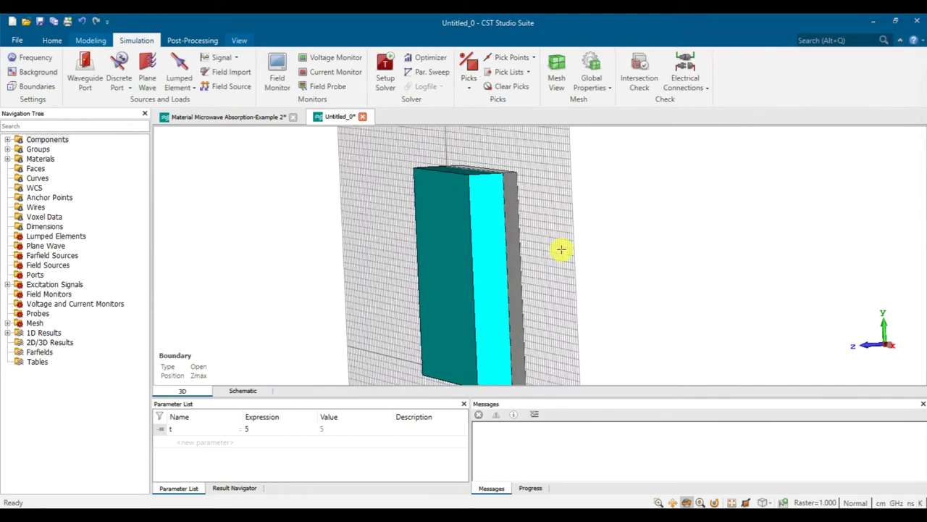
# Review the boundary conditions around the wood block and metal plate without changing them.
pyautogui.click(35, 87)
pyautogui.moveTo(444, 197); pyautogui.dragTo(300, 240)
pyautogui.click(850, 205)
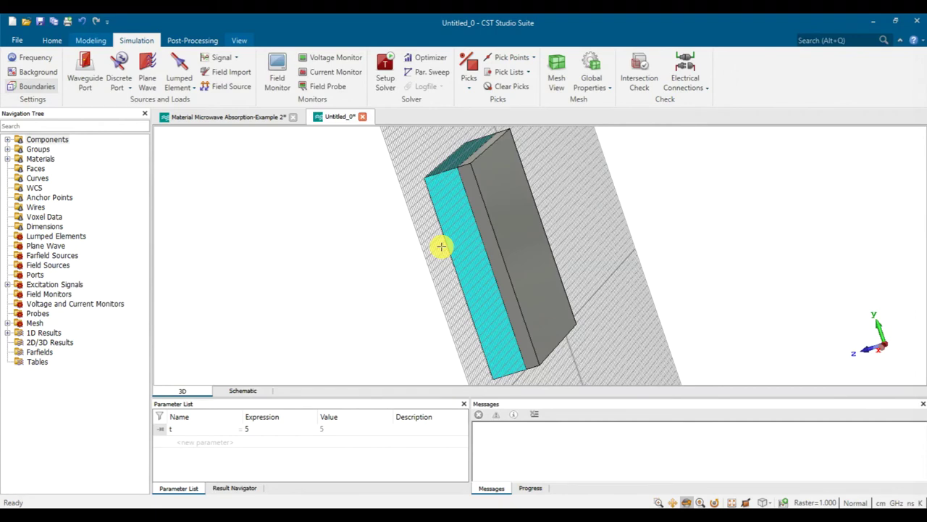
pyautogui.moveTo(422, 236); pyautogui.dragTo(481, 236)
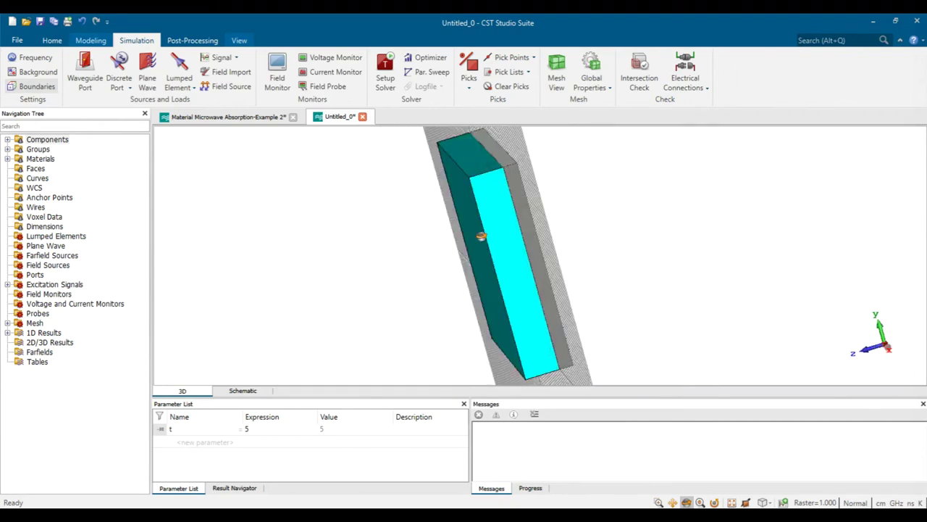
# Create waveguide port 1 over the full plane on the wood block's front face, with Z normal and negative orientation.
pyautogui.click(89, 66)
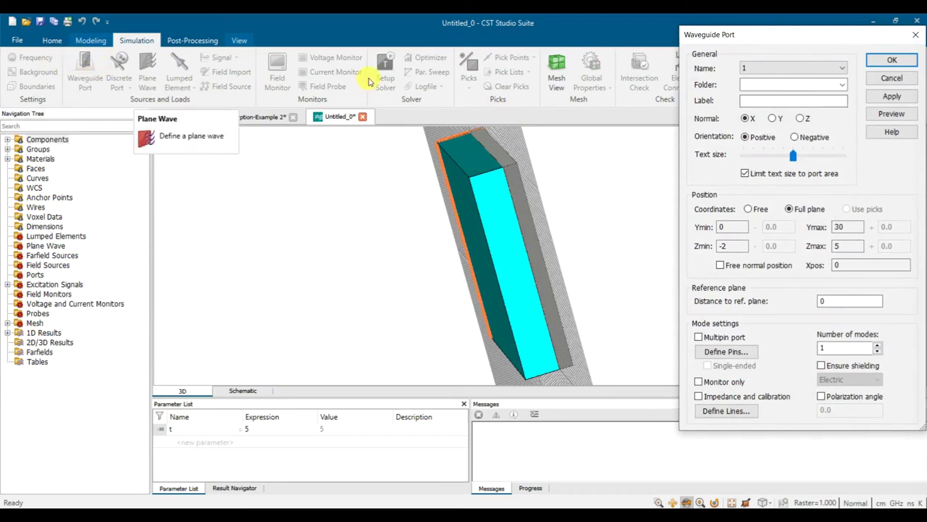
pyautogui.click(800, 118)
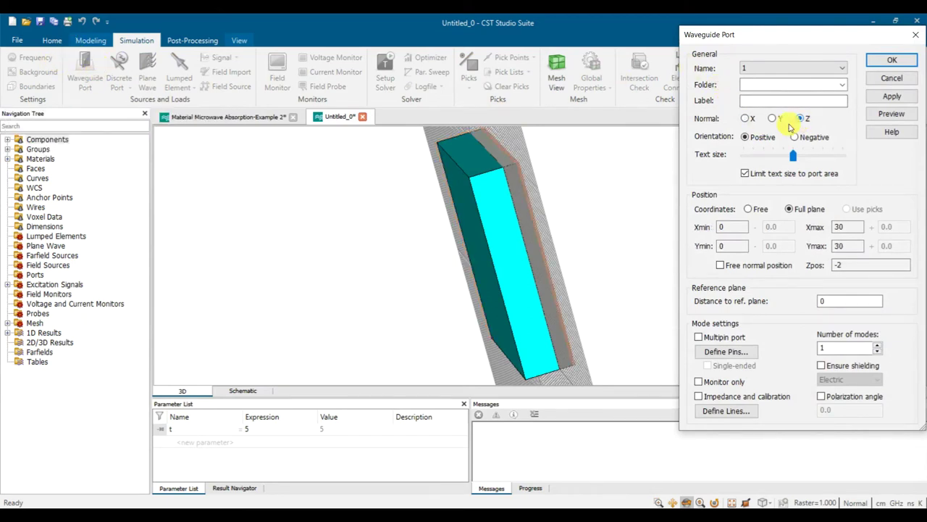
pyautogui.moveTo(642, 193); pyautogui.dragTo(563, 200, button='middle')
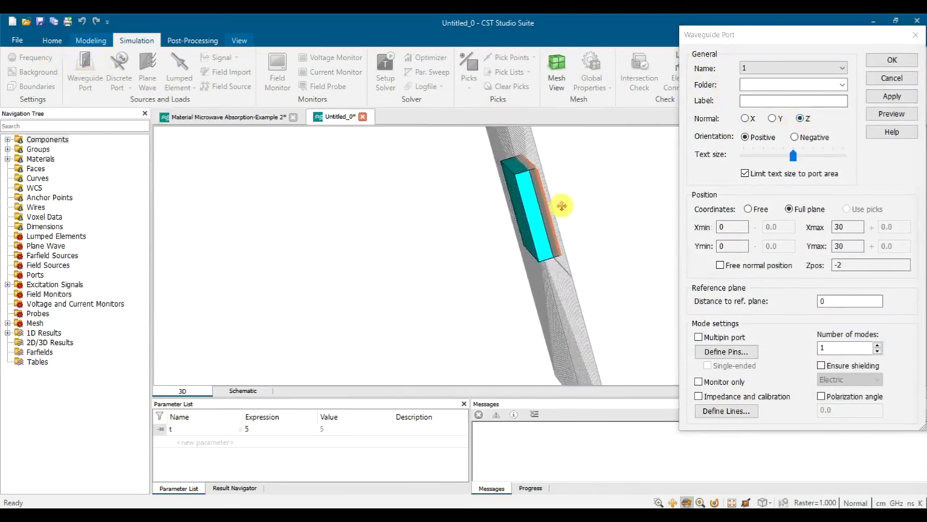
pyautogui.moveTo(774, 34); pyautogui.dragTo(240, 46)
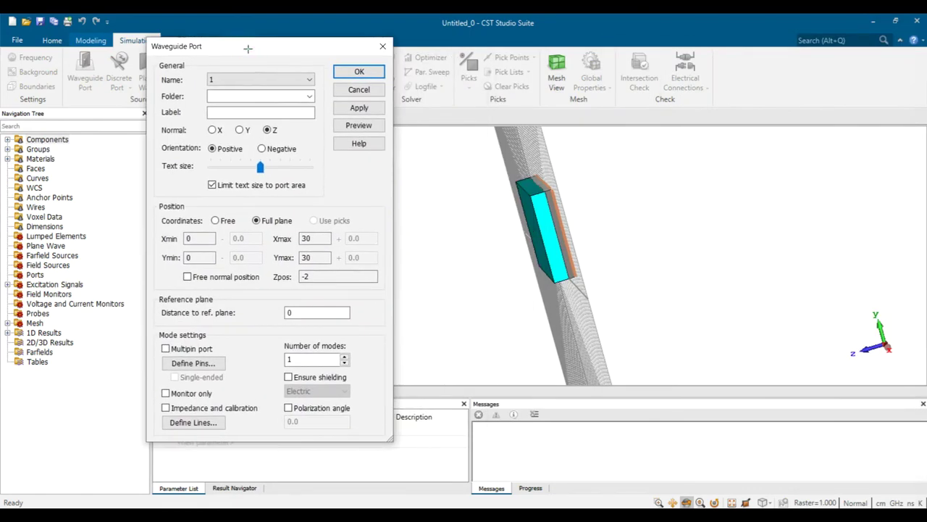
pyautogui.click(261, 149)
pyautogui.scroll(3, 486, 211)
pyautogui.click(537, 217)
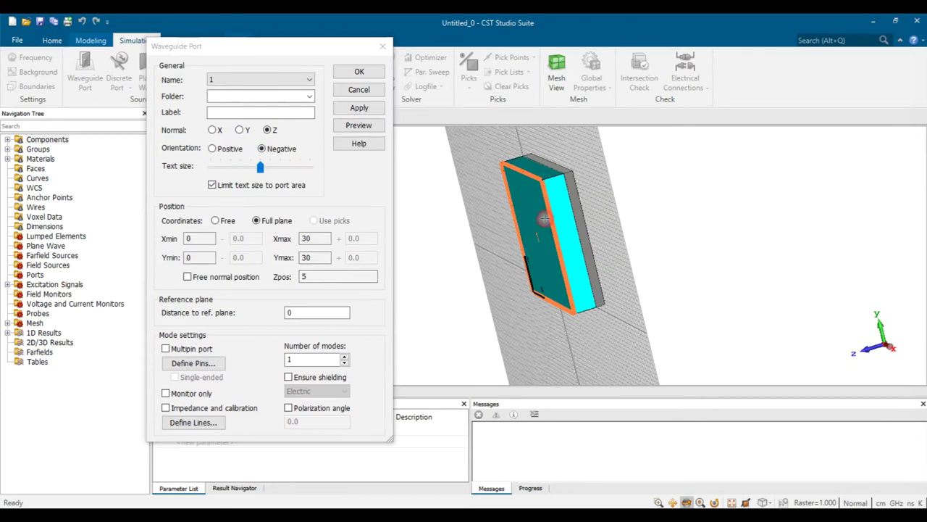
pyautogui.click(360, 72)
pyautogui.click(362, 75)
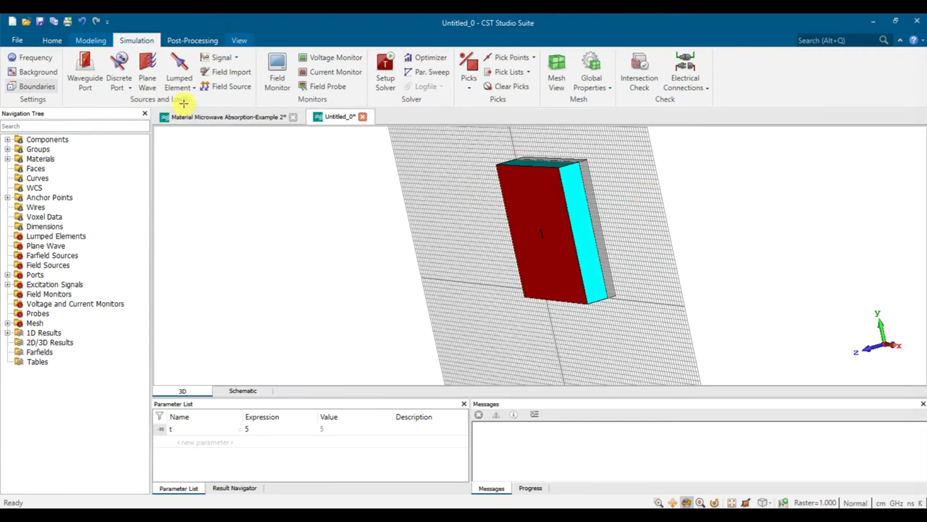
# Set the background's upper Z distance to 100 and accept the background properties.
pyautogui.click(37, 75)
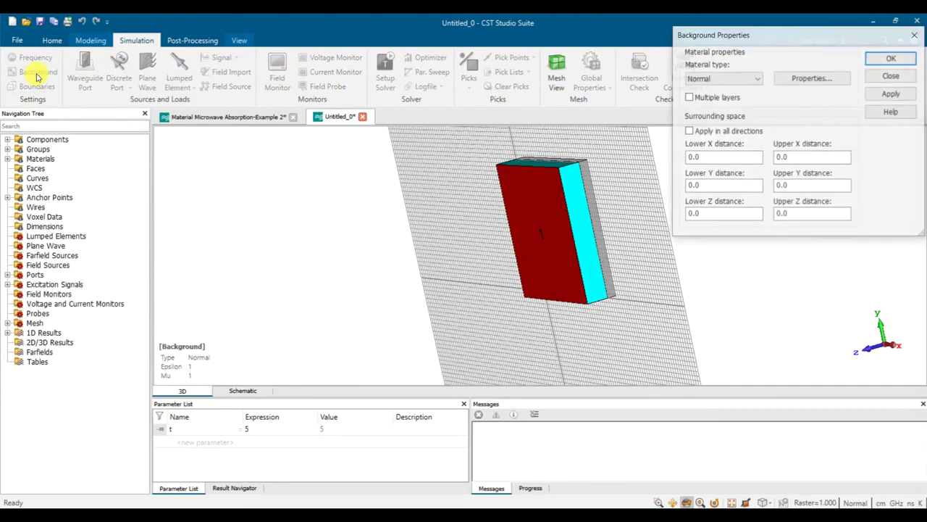
pyautogui.click(892, 75)
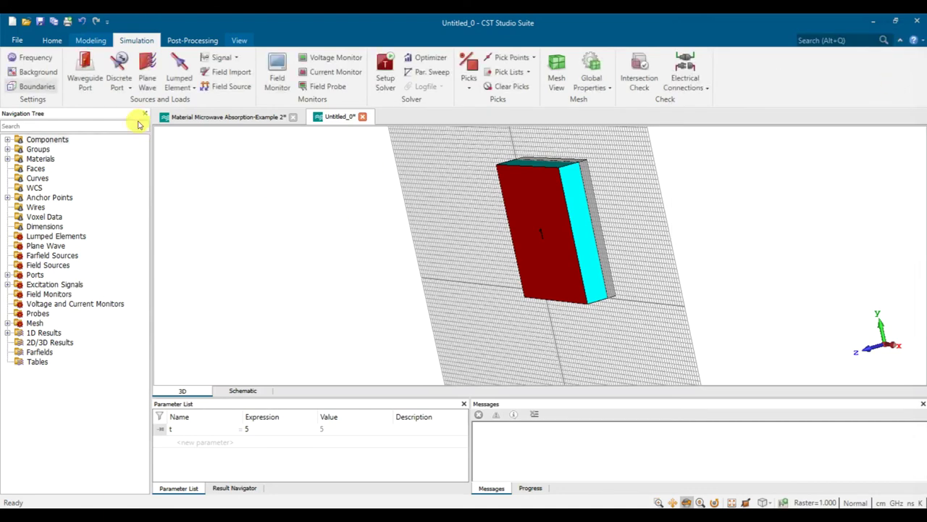
pyautogui.click(36, 71)
pyautogui.doubleClick(833, 214)
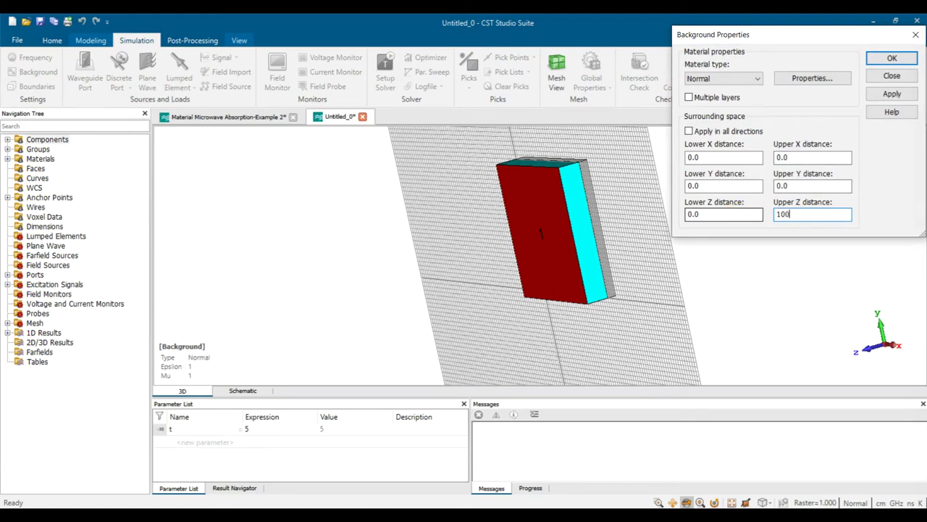
pyautogui.click(891, 93)
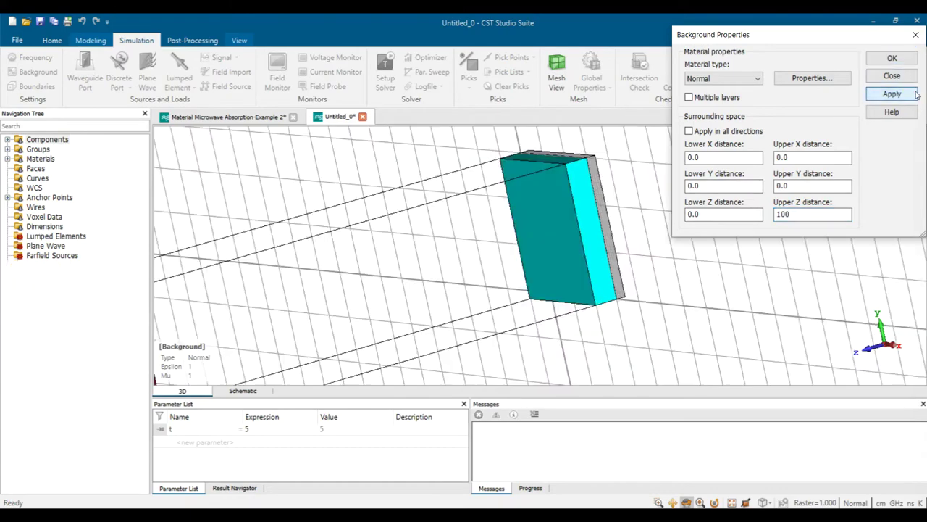
pyautogui.moveTo(507, 286); pyautogui.dragTo(468, 298)
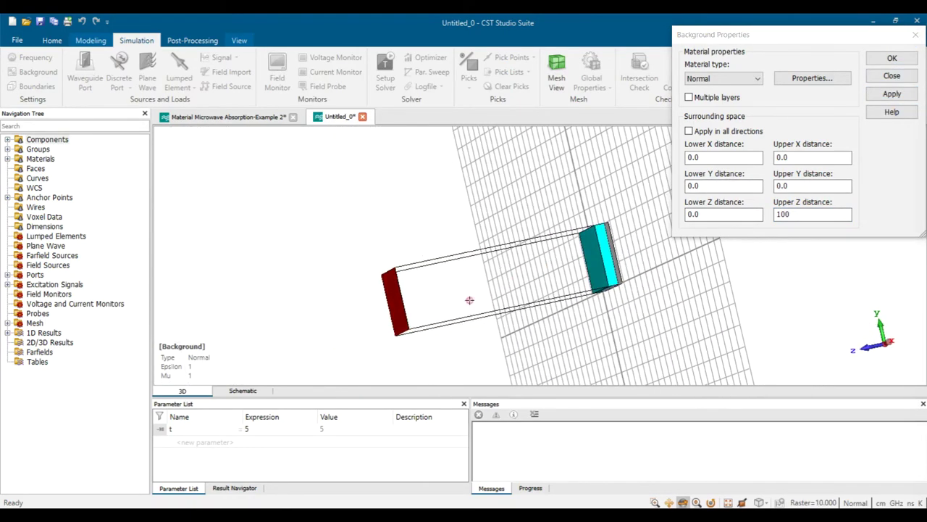
pyautogui.click(893, 61)
pyautogui.click(893, 59)
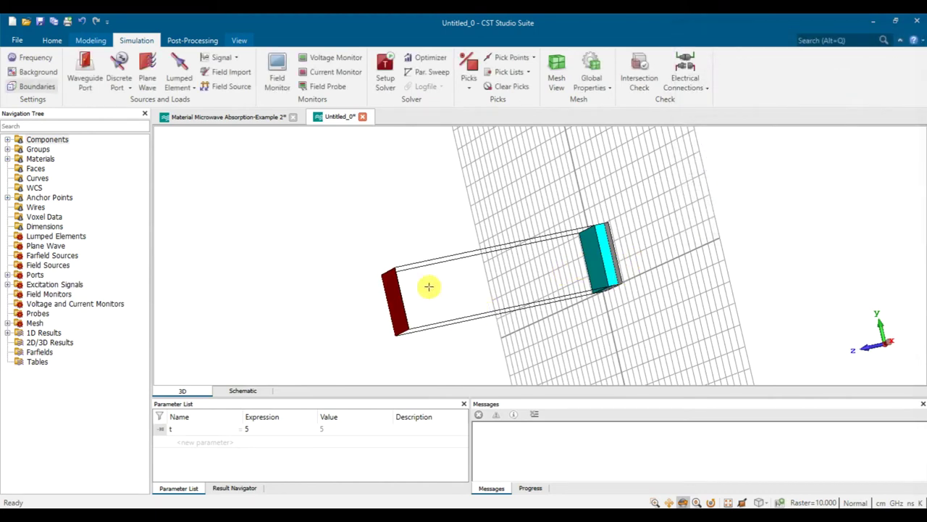
# Examine the global hexahedral mesh settings and the mesh density across the wood block and metal plate.
pyautogui.moveTo(567, 263); pyautogui.dragTo(665, 290)
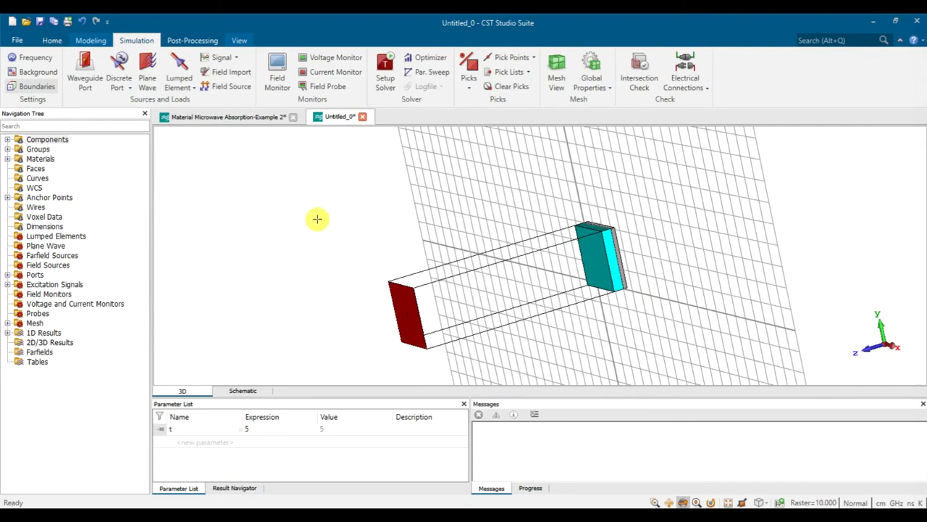
pyautogui.moveTo(218, 182); pyautogui.dragTo(596, 229)
pyautogui.click(591, 66)
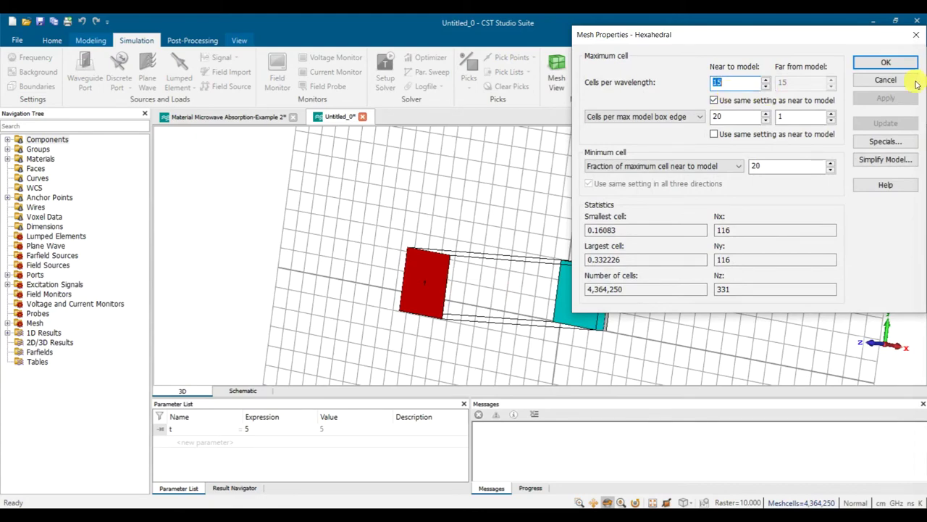
pyautogui.click(914, 82)
pyautogui.click(557, 73)
pyautogui.scroll(2, 627, 286)
pyautogui.scroll(3, 627, 287)
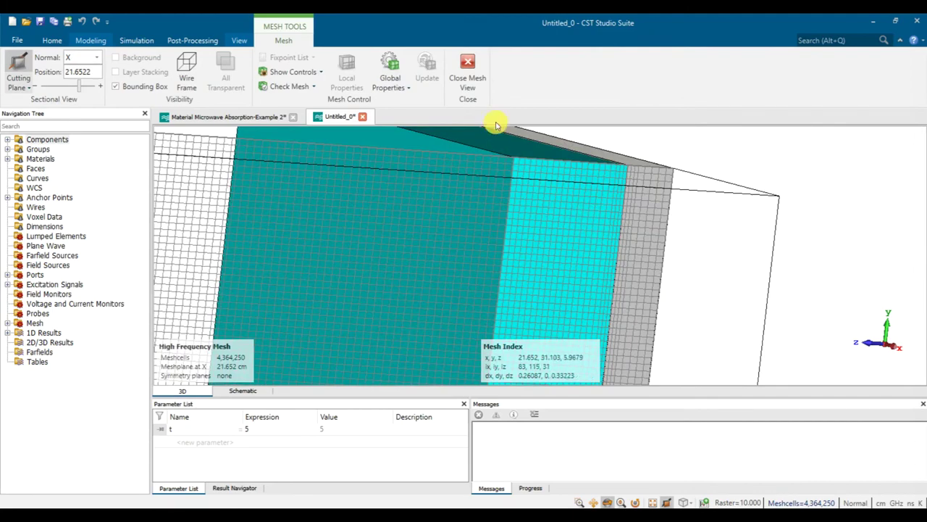
pyautogui.click(468, 74)
pyautogui.scroll(-5, 613, 172)
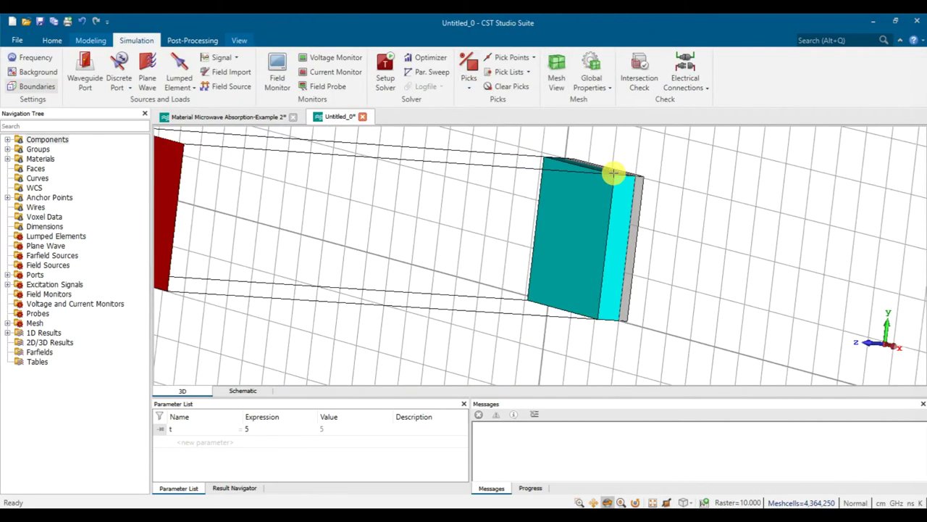
pyautogui.moveTo(614, 177); pyautogui.dragTo(622, 188)
pyautogui.scroll(-2, 643, 202)
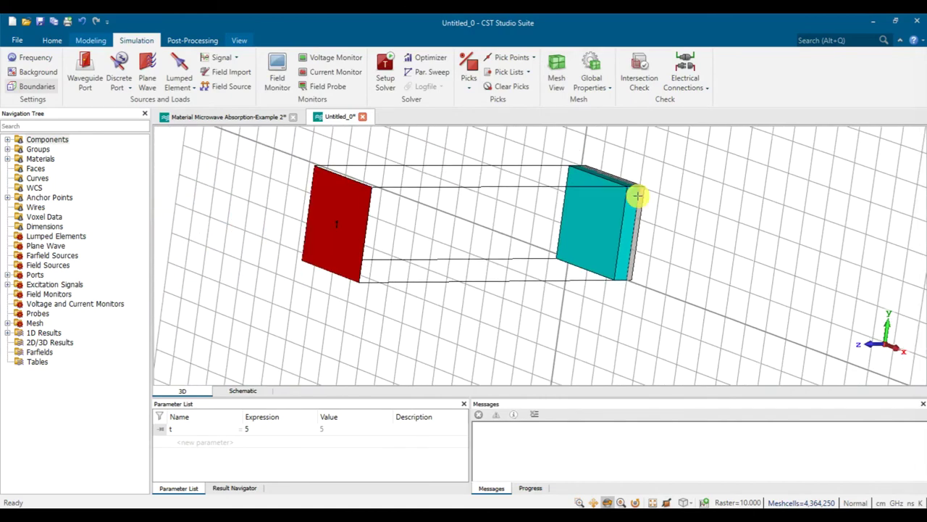
# Set the mesh to 5 cells per wavelength, 10 cells per max model box edge and a minimum cell fraction of 10.
pyautogui.click(593, 82)
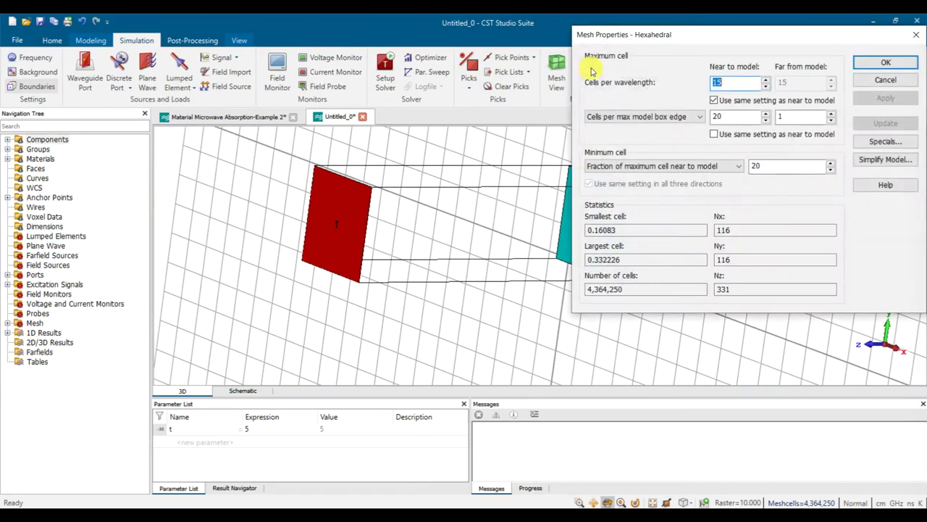
pyautogui.write('5')
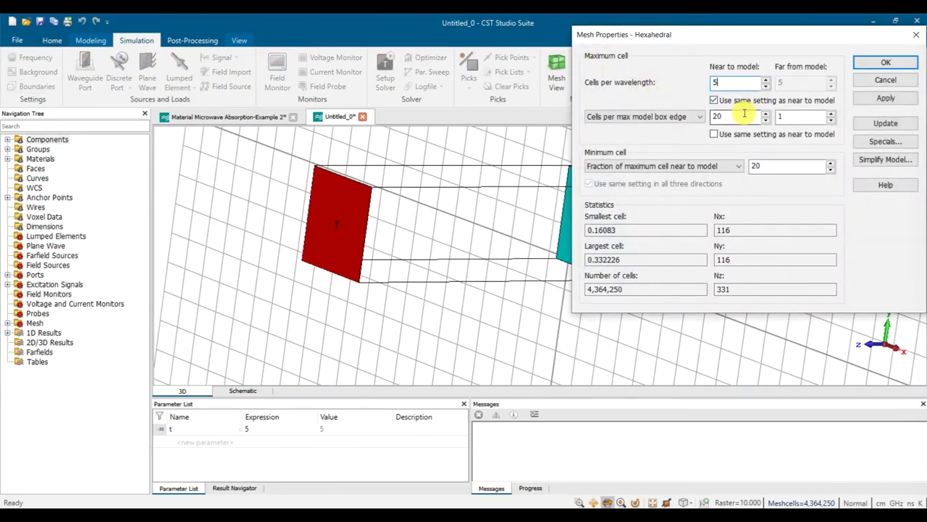
pyautogui.write('1')
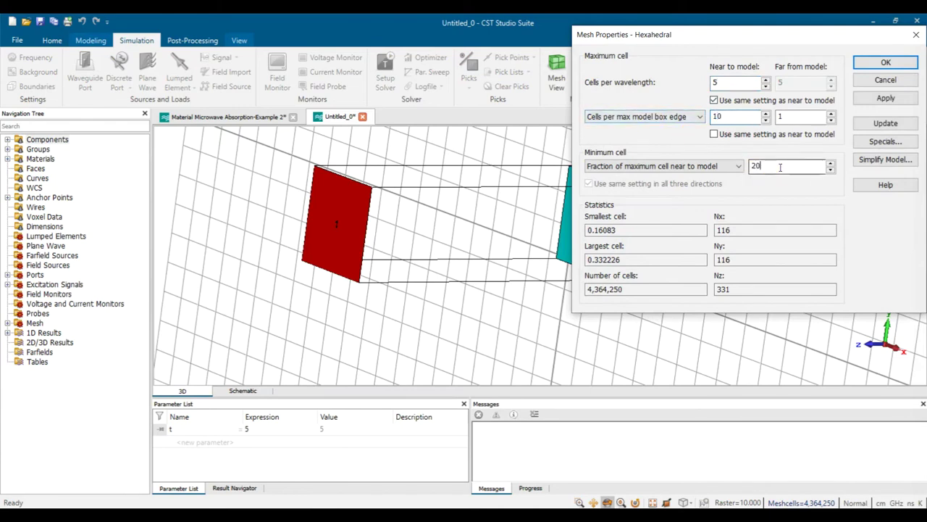
pyautogui.write('10')
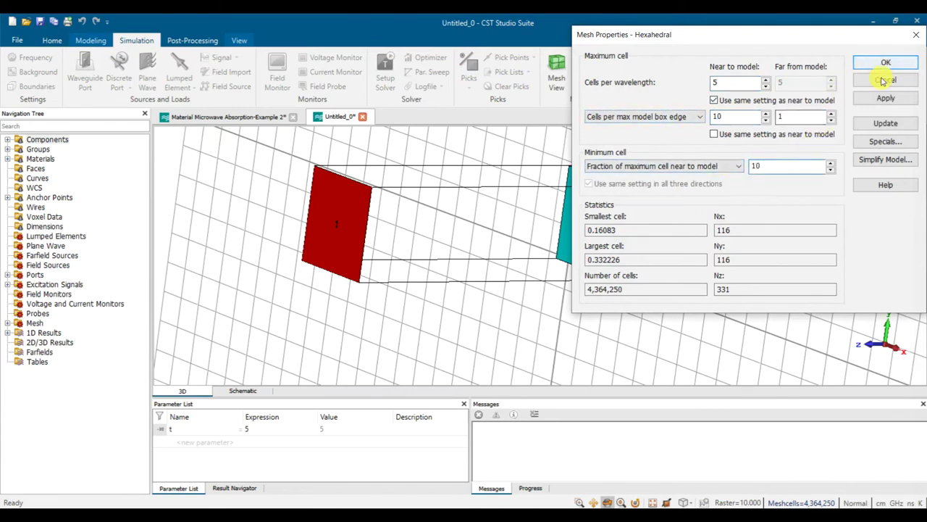
pyautogui.click(884, 67)
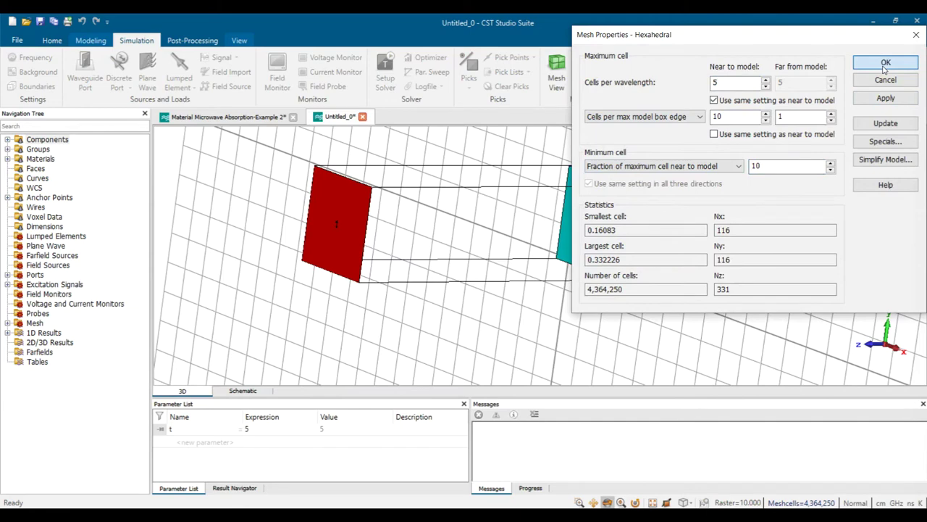
pyautogui.click(884, 67)
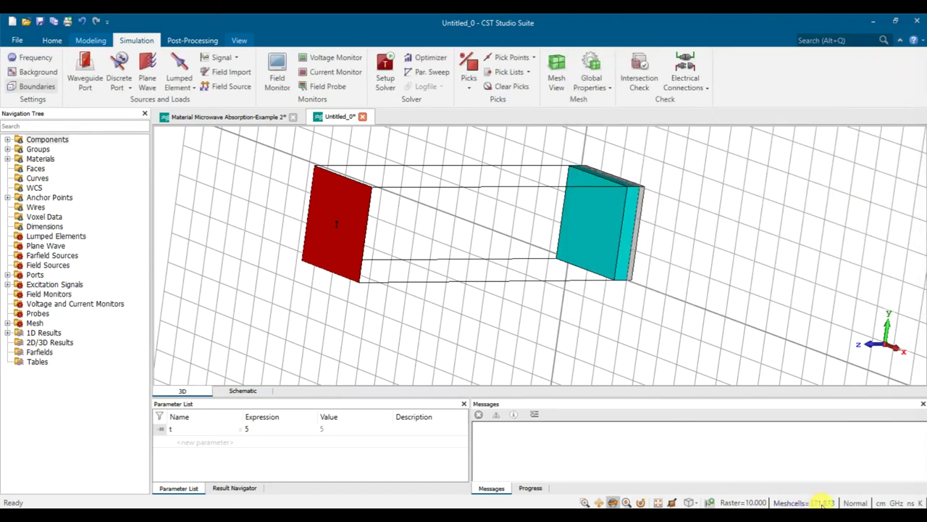
# Set 15 cells per wavelength, 20 cells per max model box edge and a minimum cell fraction of 20, and update the mesh statistics.
pyautogui.click(591, 75)
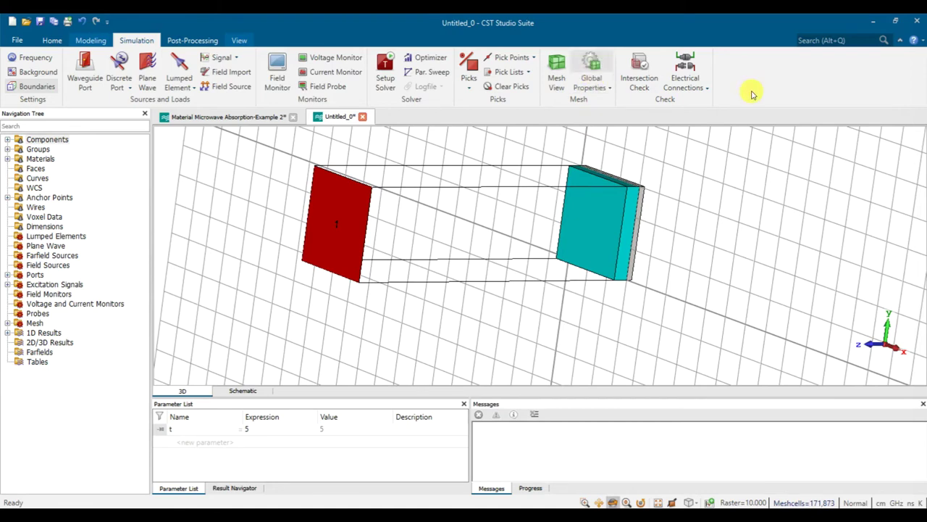
pyautogui.write('15')
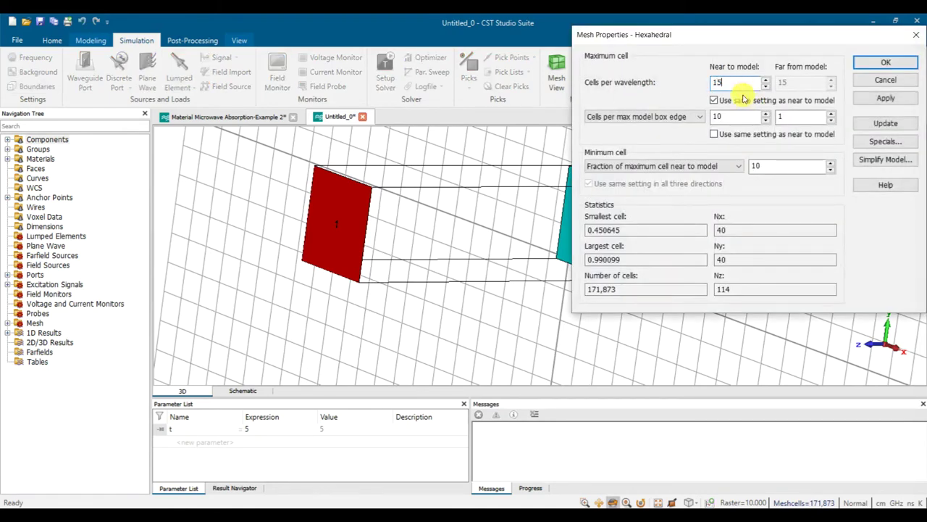
pyautogui.write('20')
pyautogui.doubleClick(779, 166)
pyautogui.write('2')
pyautogui.click(885, 126)
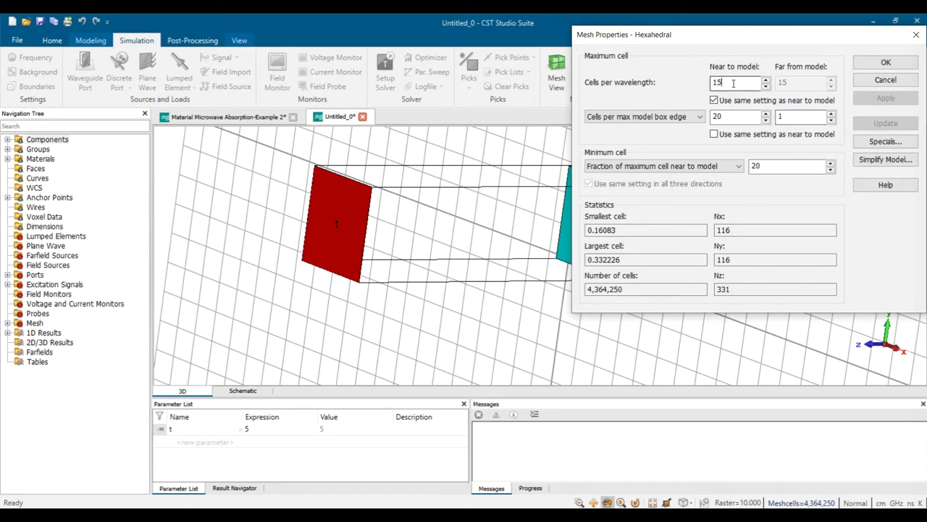
# Coarsen the mesh to 5 cells per wavelength, 10 cells per max model box edge and a minimum cell fraction of 10, and accept.
pyautogui.click(755, 114)
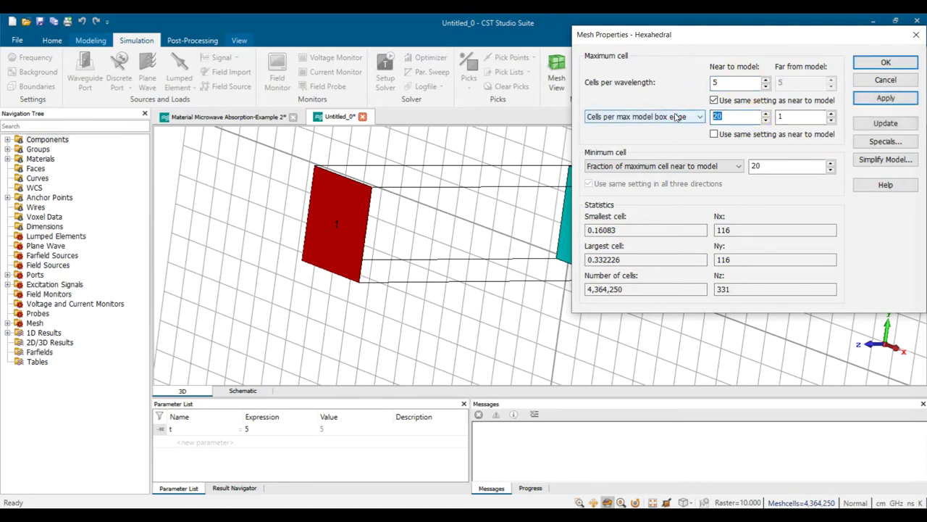
pyautogui.write('10')
pyautogui.press('Tab')
pyautogui.press('Tab')
pyautogui.press('Tab')
pyautogui.press('Tab')
pyautogui.write('10')
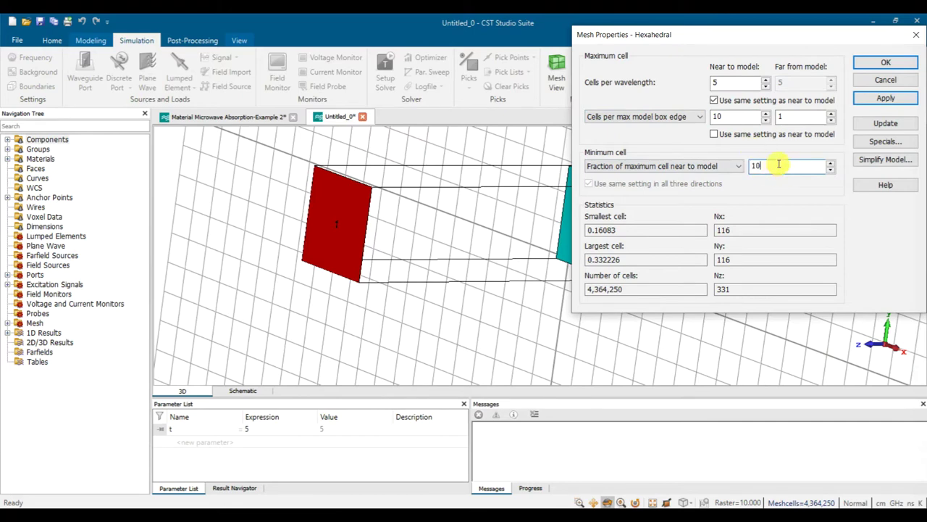
pyautogui.click(886, 62)
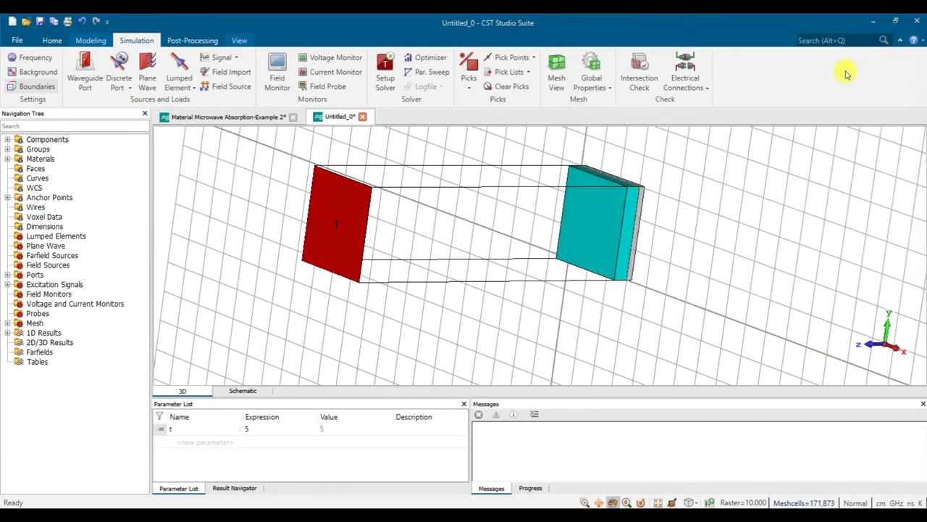
# Run the time domain solver with hexahedral mesh, -40 dB accuracy, all ports as the source and all modes.
pyautogui.click(385, 70)
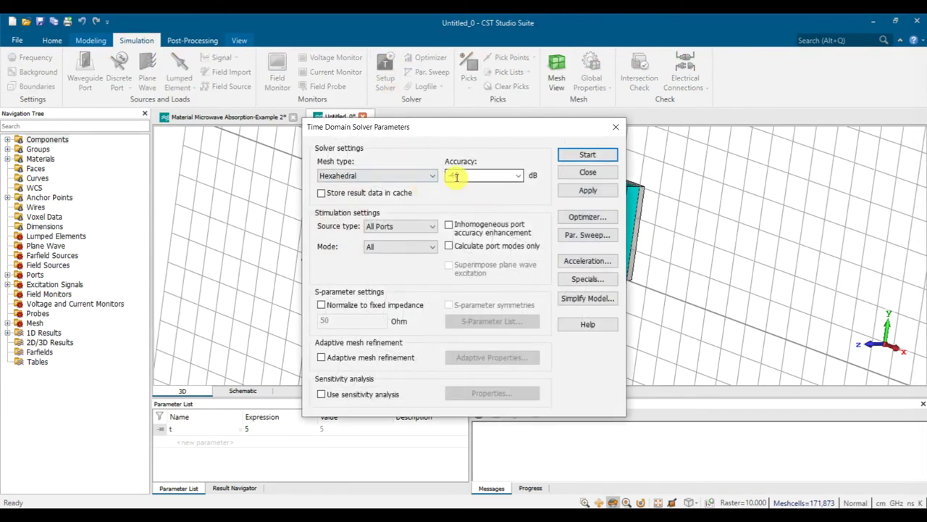
pyautogui.click(384, 227)
pyautogui.click(410, 219)
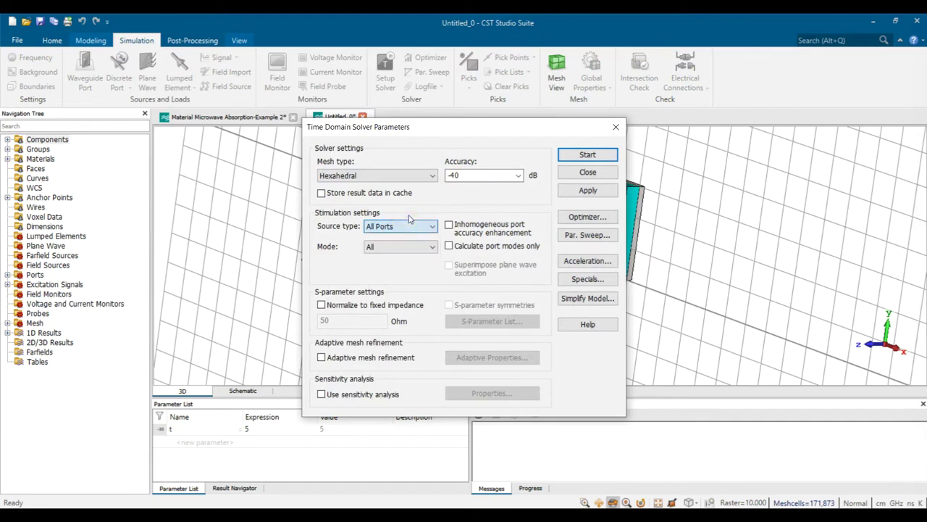
pyautogui.click(588, 155)
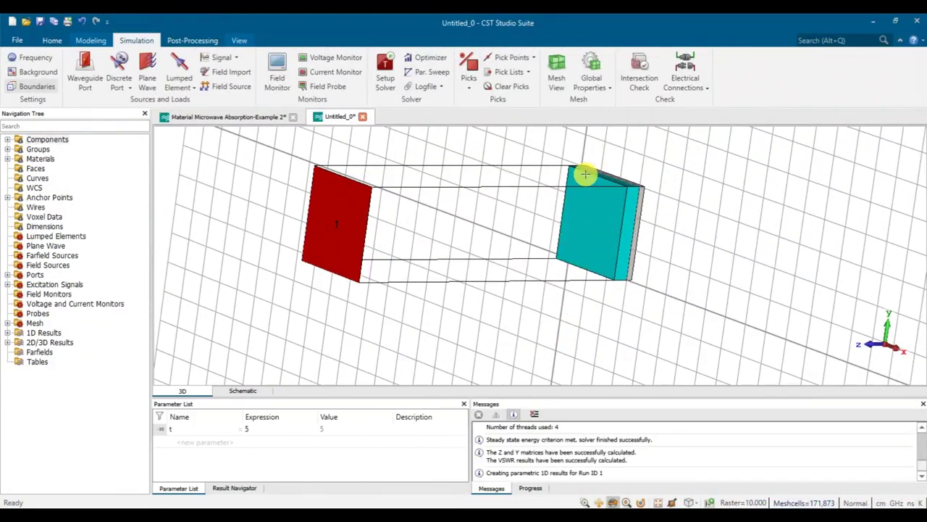
# Plot the simulated S-parameters with an axis marker at 4 GHz, its label moved clear of the curve, in linear magnitude.
pyautogui.click(7, 333)
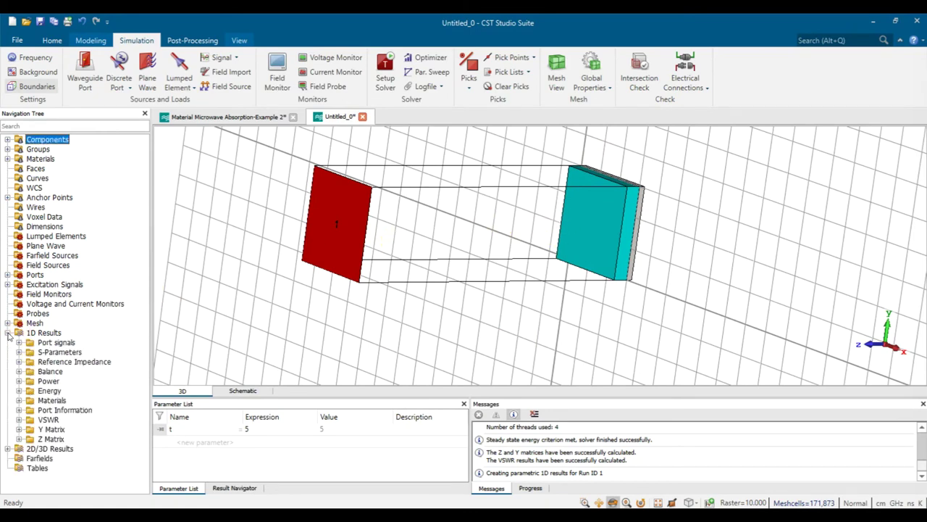
pyautogui.doubleClick(26, 351)
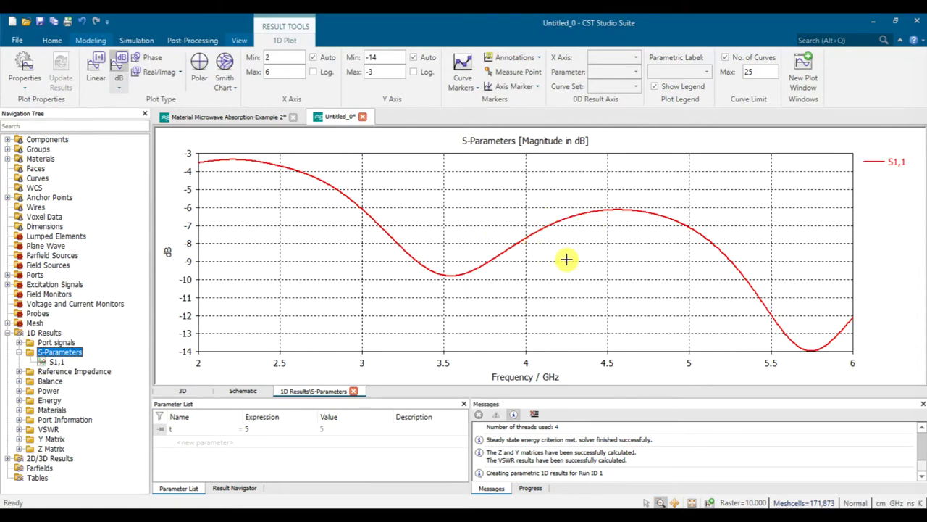
pyautogui.rightClick(566, 259)
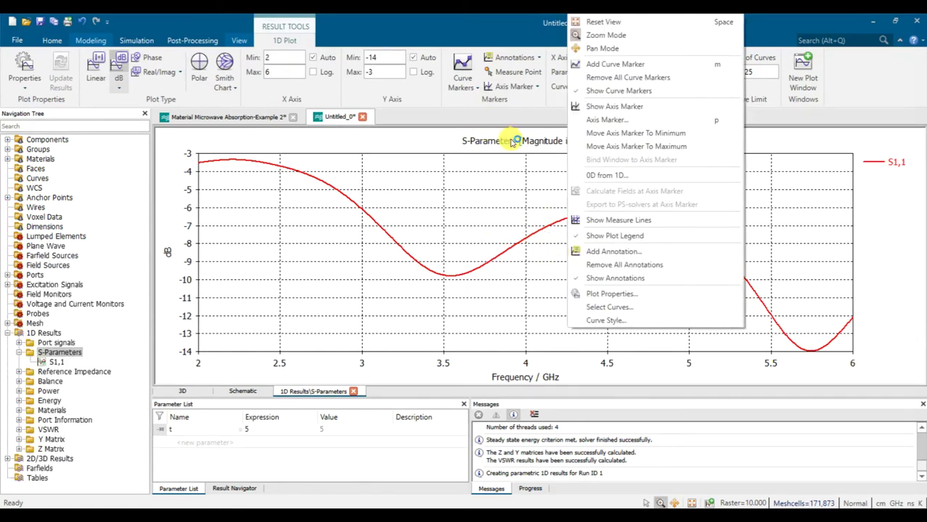
pyautogui.click(515, 87)
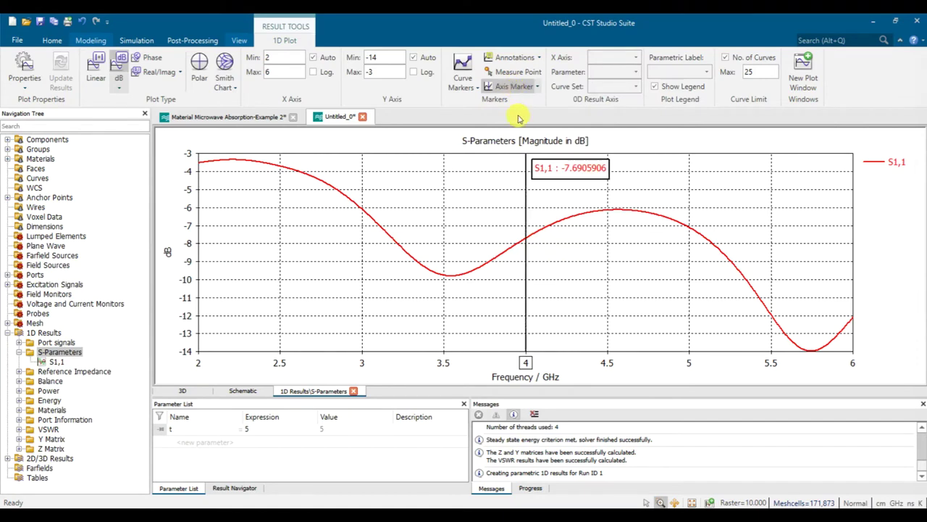
pyautogui.moveTo(568, 172); pyautogui.dragTo(734, 202)
pyautogui.click(96, 69)
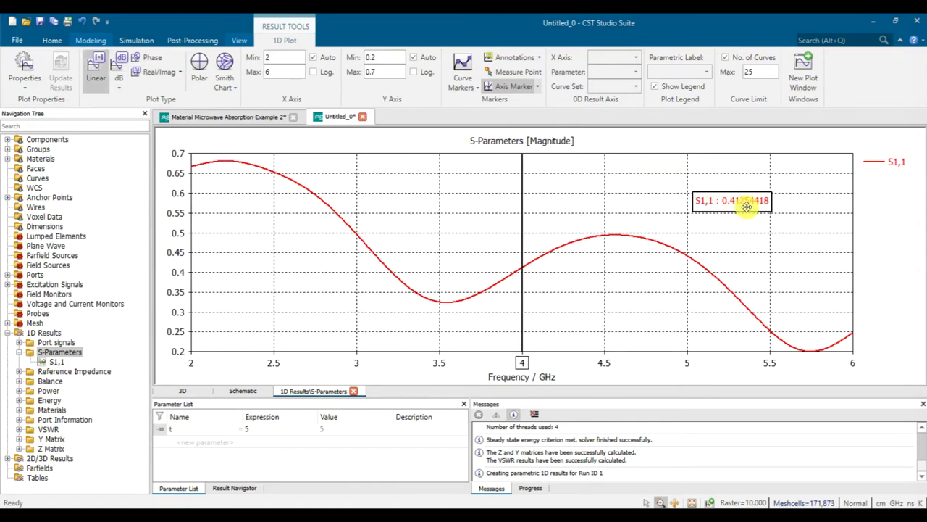
# Store a copy of the S1,1 curve in a new results folder named "wood" under S-Parameters.
pyautogui.click(52, 361)
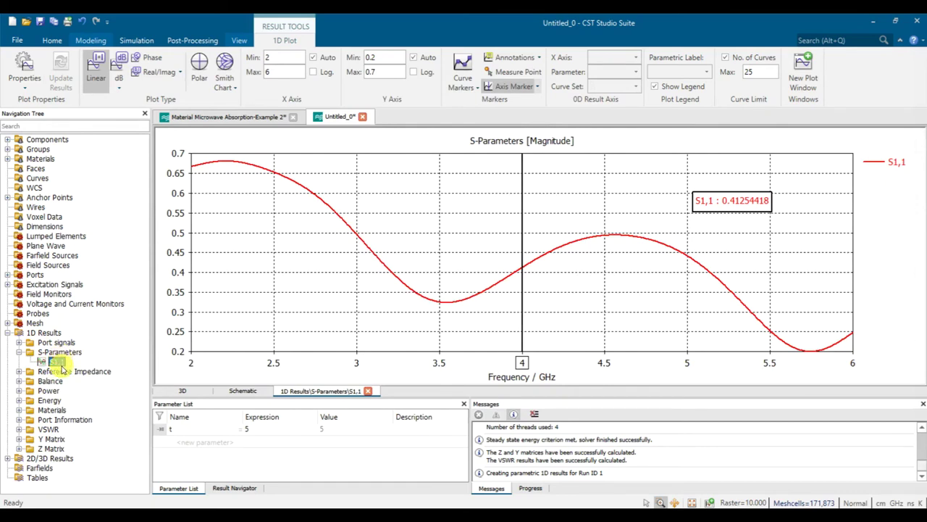
pyautogui.click(61, 353)
pyautogui.rightClick(61, 353)
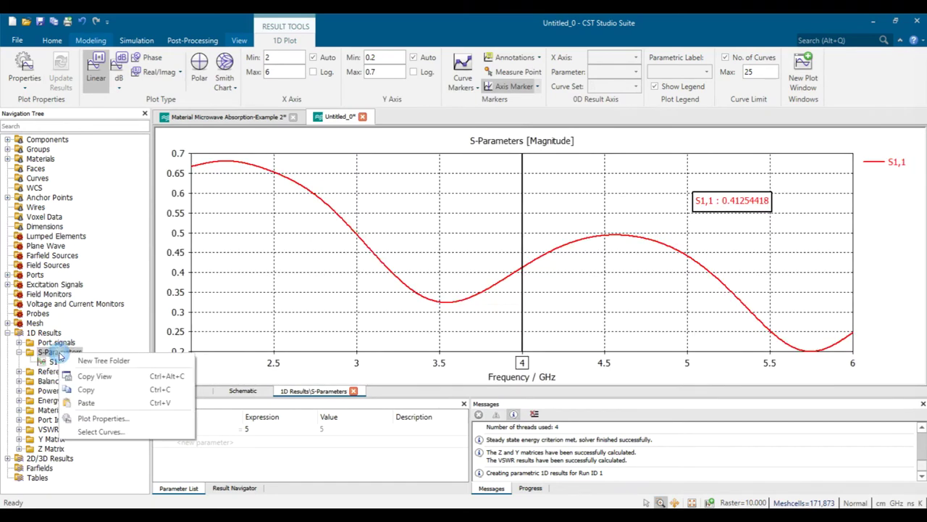
pyautogui.click(80, 360)
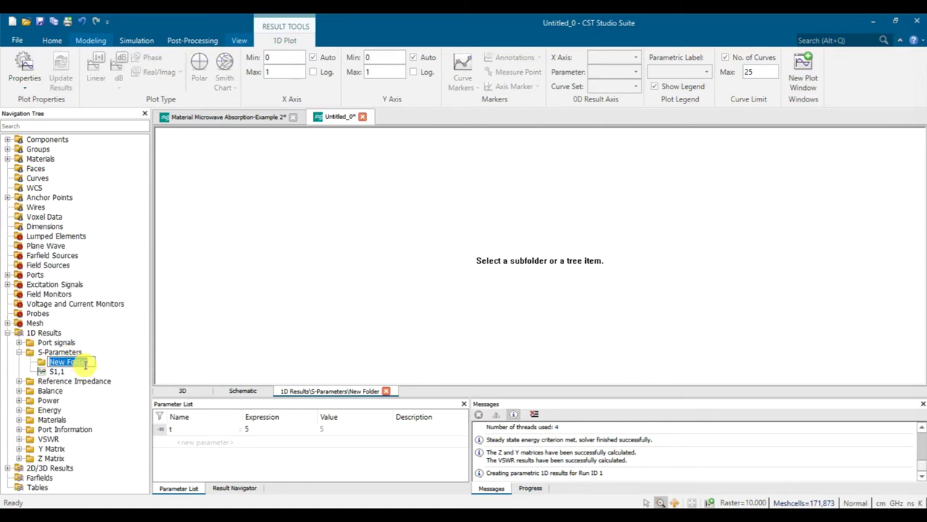
pyautogui.write('wood')
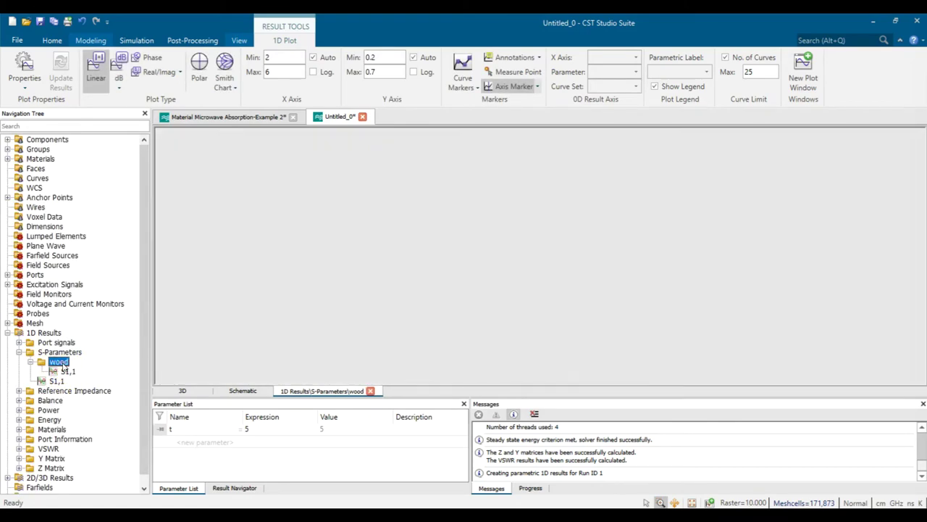
pyautogui.click(64, 352)
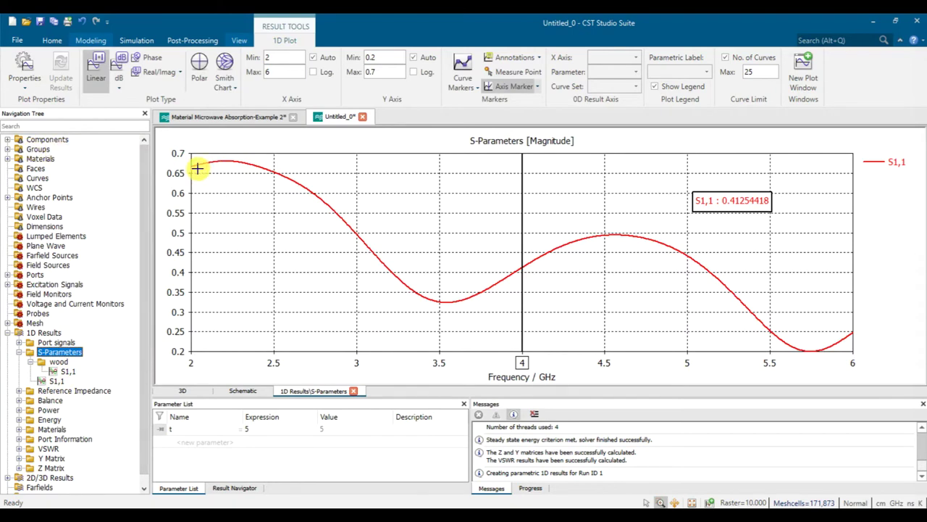
# Assign Air from the material library to the MUT solid, deleting current and parametric results while keeping the result cache.
pyautogui.click(44, 140)
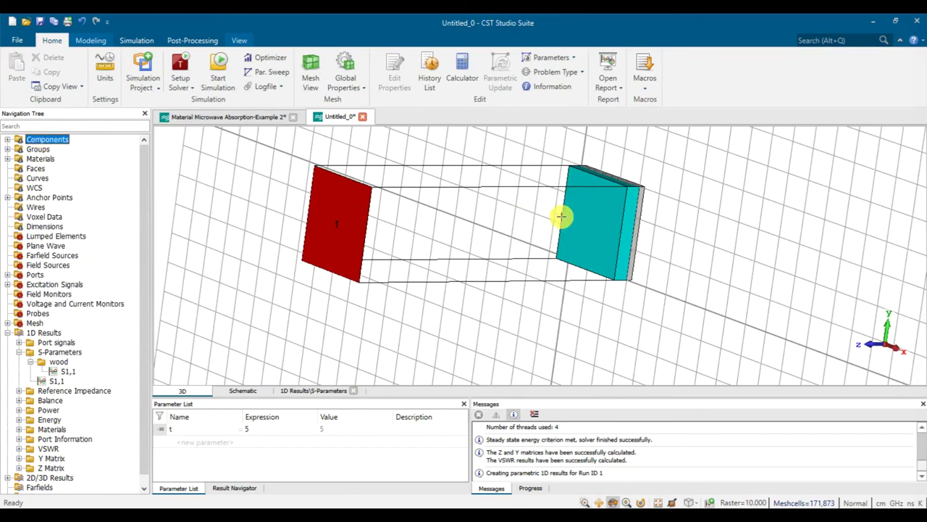
pyautogui.click(8, 139)
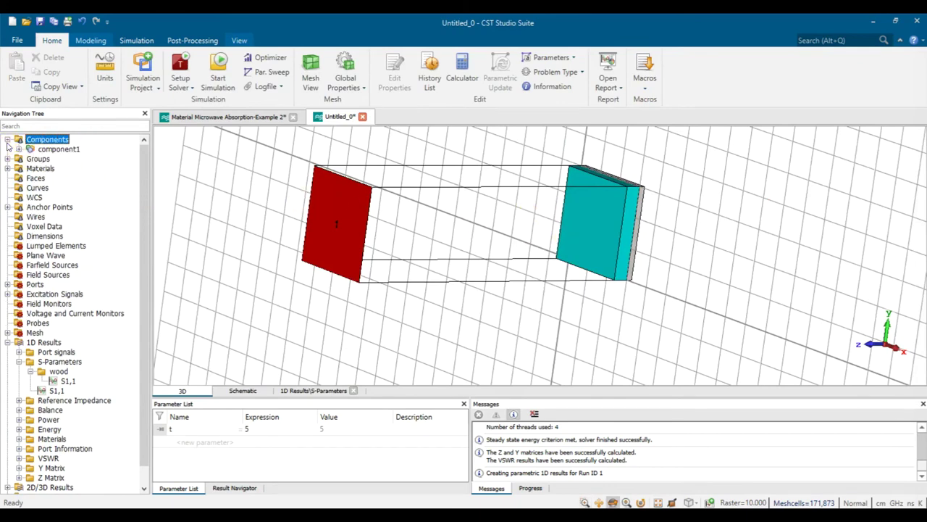
pyautogui.doubleClick(24, 149)
pyautogui.click(72, 159)
pyautogui.click(62, 168)
pyautogui.rightClick(62, 168)
pyautogui.click(154, 372)
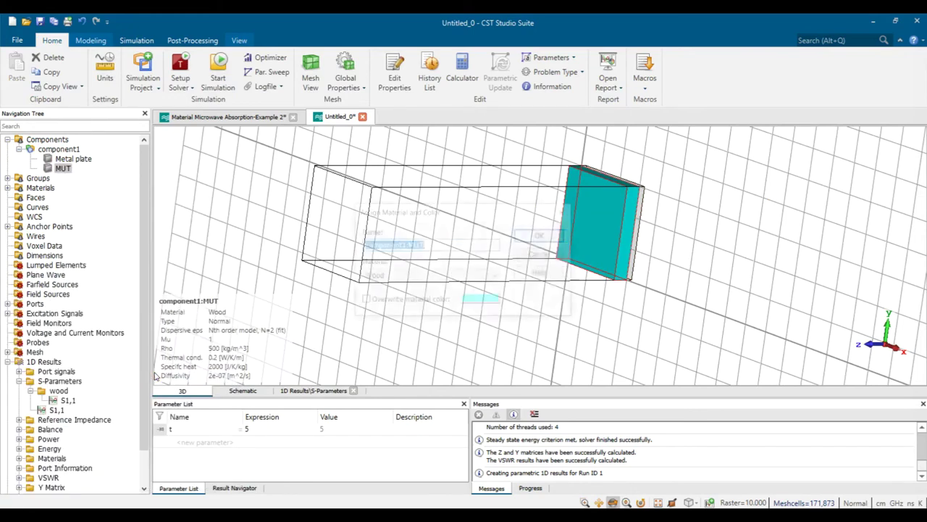
pyautogui.click(430, 277)
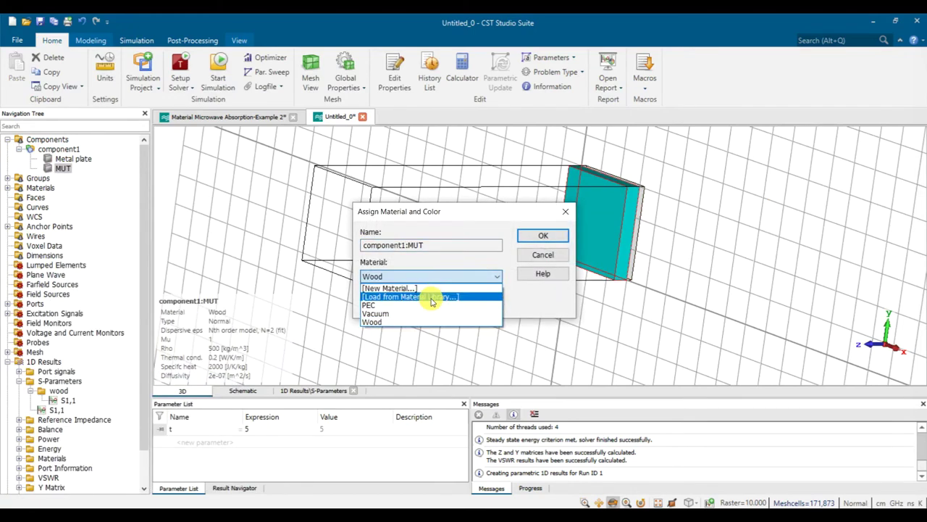
pyautogui.click(432, 297)
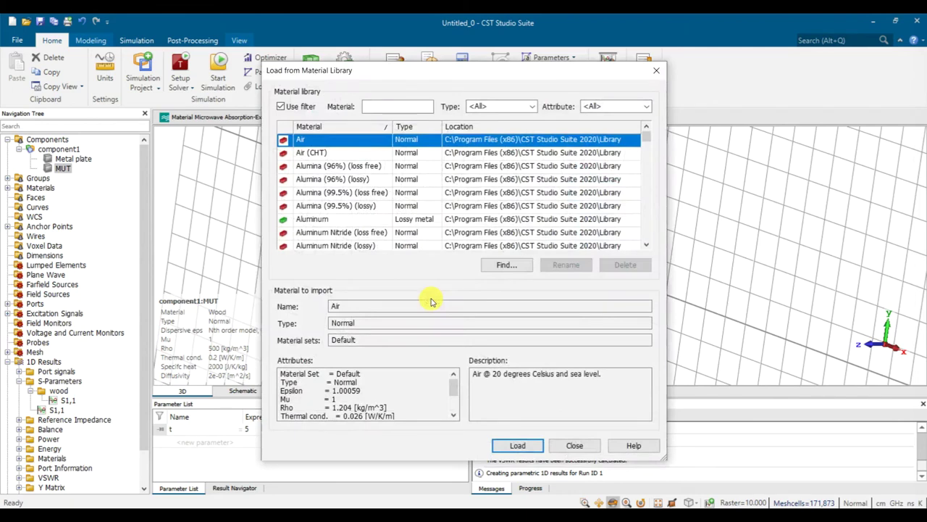
pyautogui.click(523, 446)
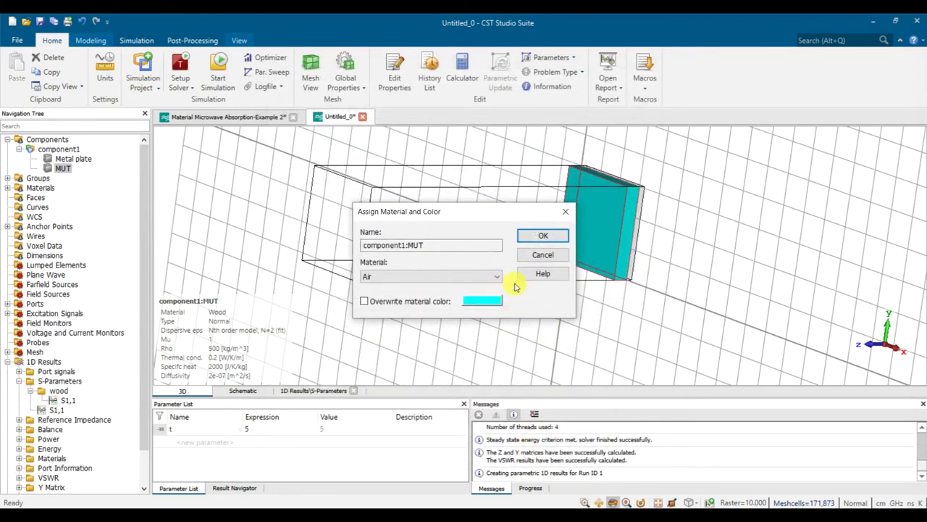
pyautogui.click(543, 237)
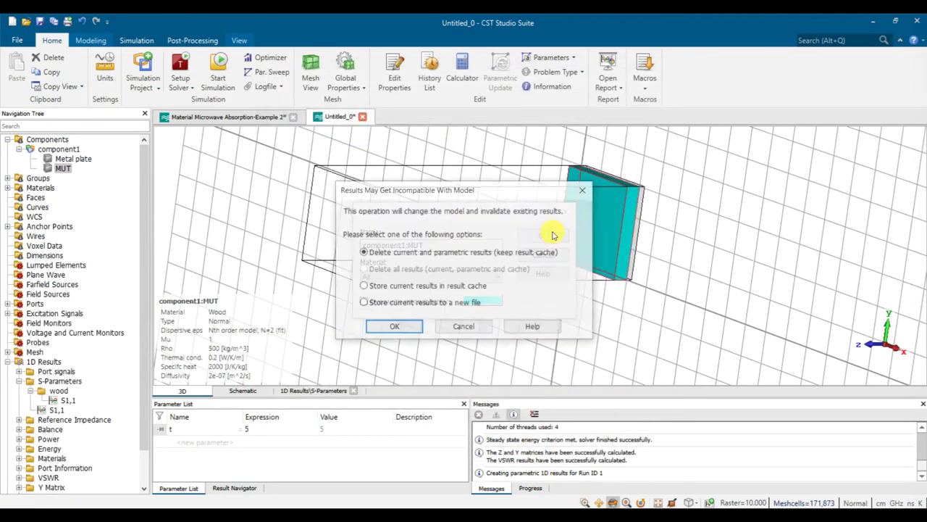
pyautogui.click(409, 328)
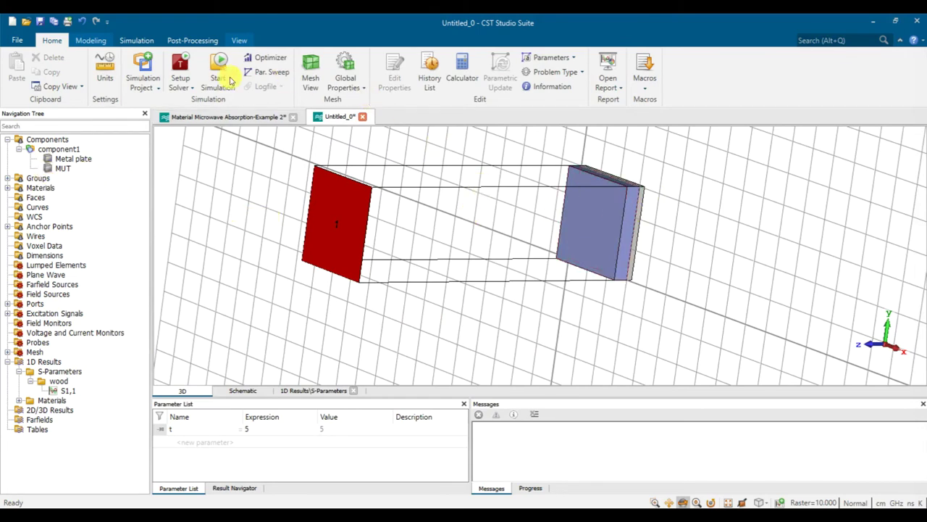
# Run the time domain solver with the air sample and view the new S1,1 curve in dB and linear magnitude.
pyautogui.click(181, 70)
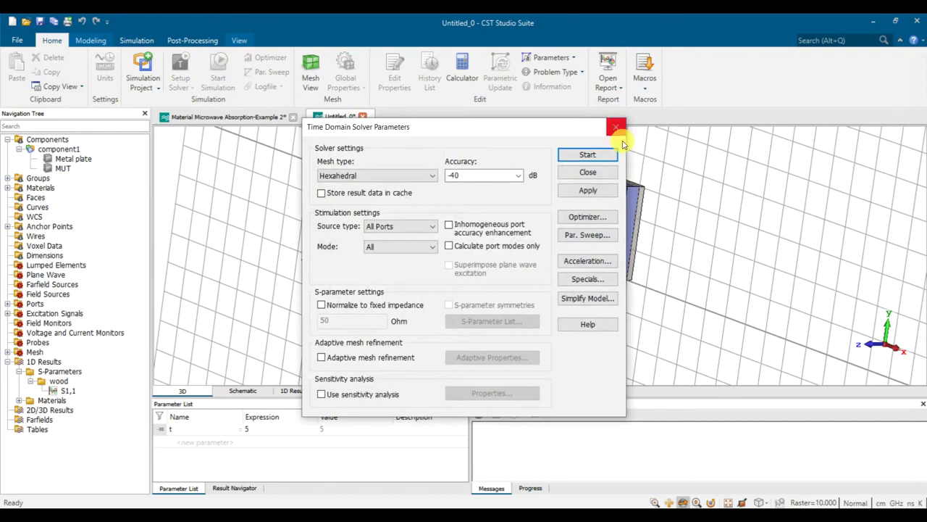
pyautogui.click(589, 154)
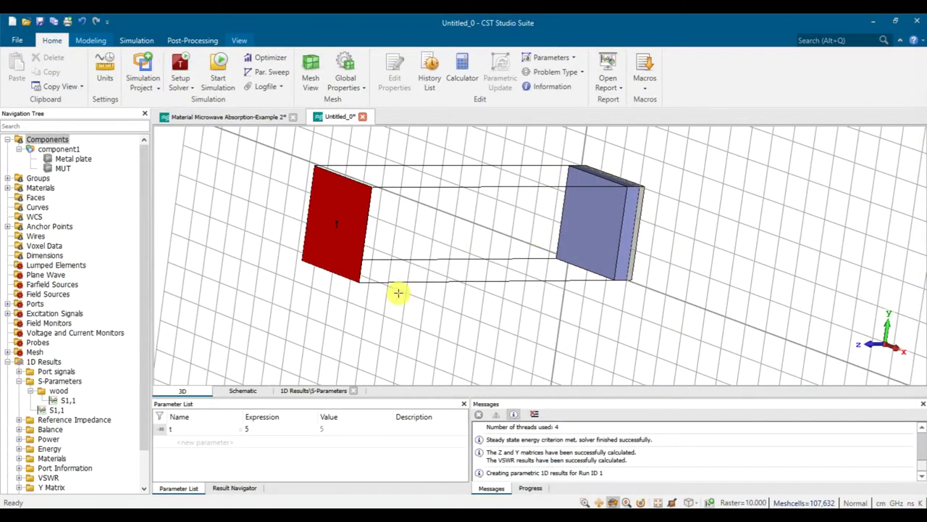
pyautogui.click(48, 410)
pyautogui.click(46, 411)
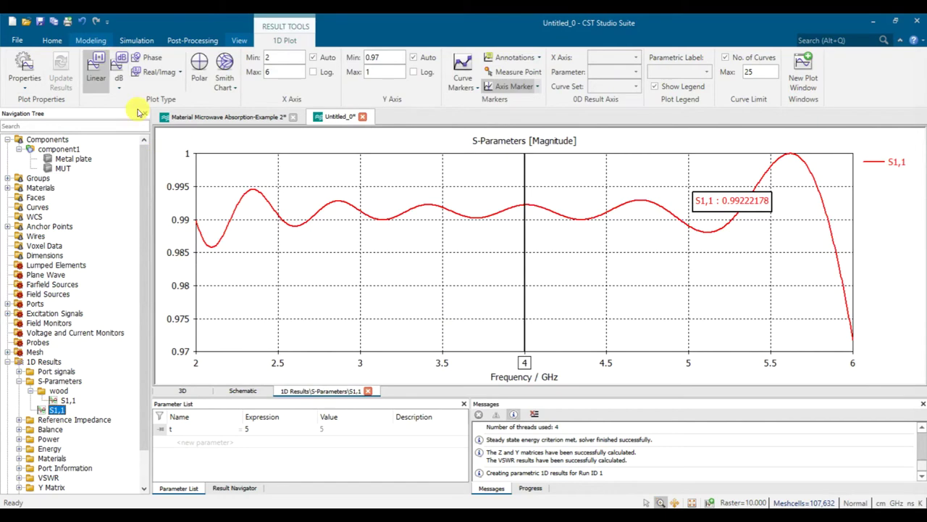
pyautogui.click(119, 67)
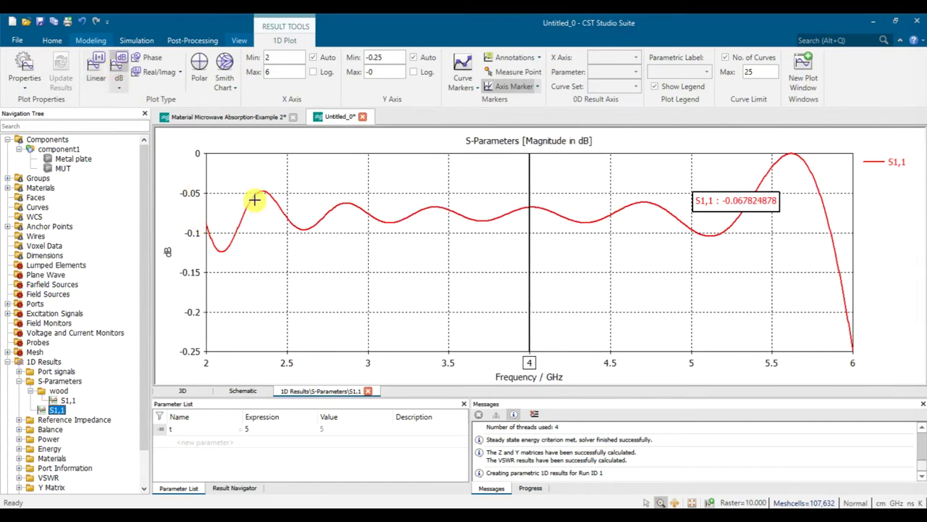
pyautogui.click(95, 66)
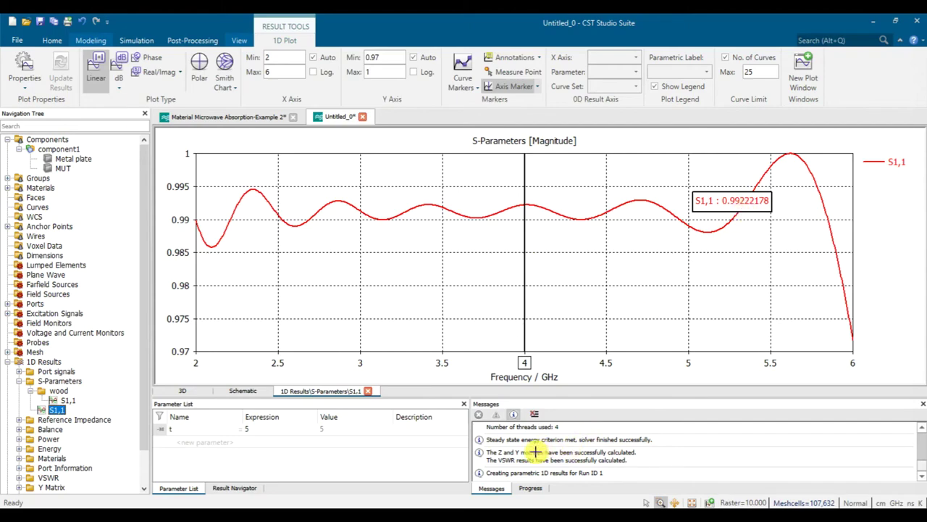
# Switch to Microsoft Whiteboard and handwrite in blue the Air absorption calculation: A = 1 - (0.992)² = 0.0159, A% = 1.59%.
pyautogui.hotkey('alt', 'Tab')
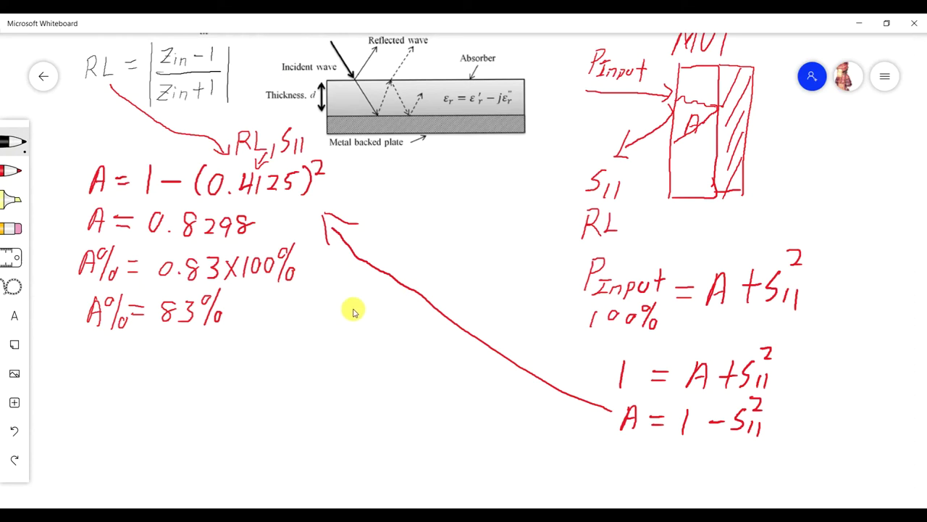
pyautogui.click(8, 173)
pyautogui.click(9, 172)
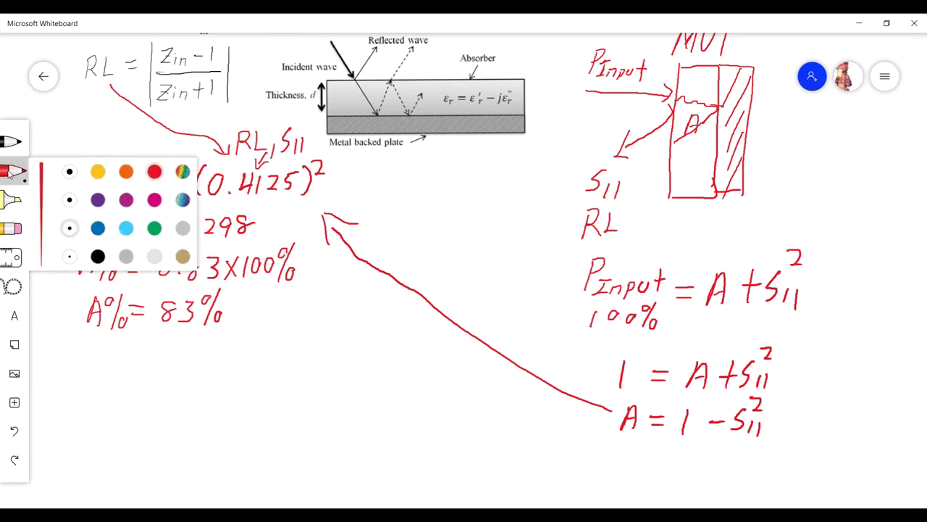
pyautogui.click(102, 228)
pyautogui.click(89, 350)
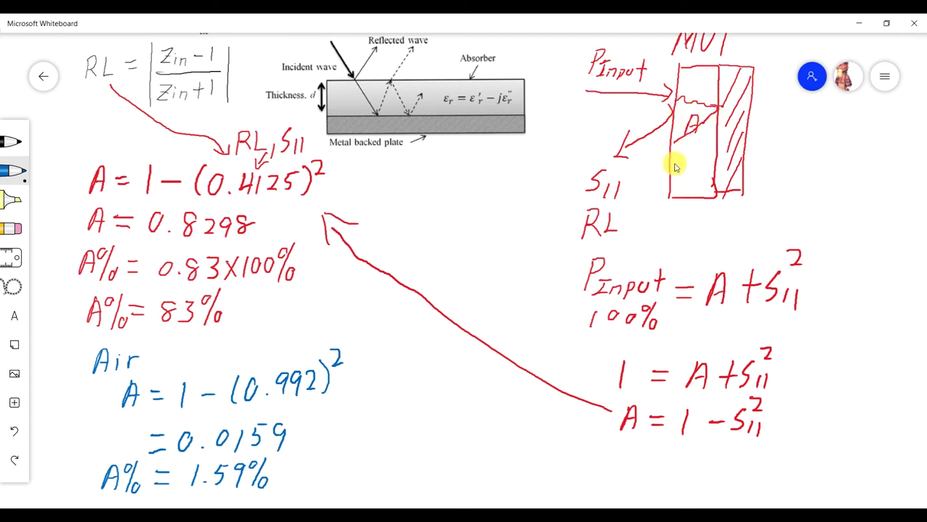
# Return to CST Studio Suite and hide the MUT solid in the 3D model.
pyautogui.moveTo(500, 505)
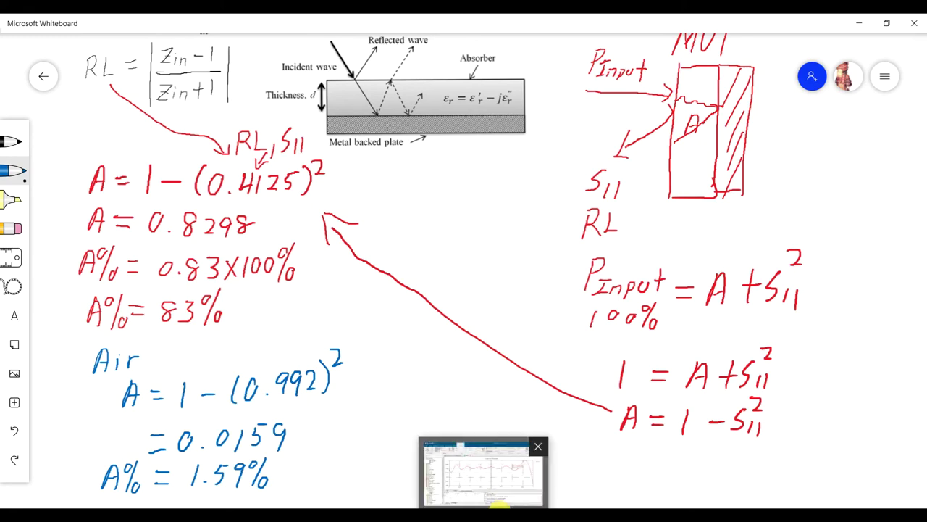
pyautogui.click(483, 471)
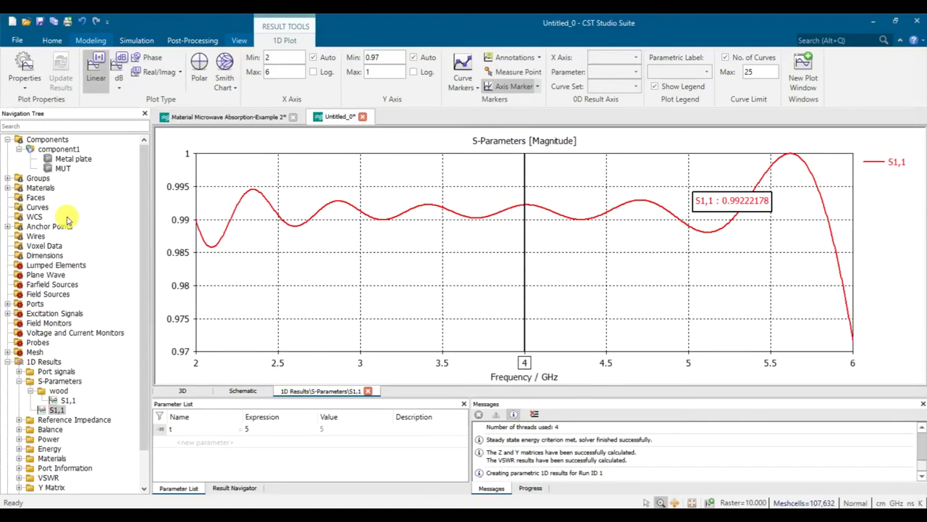
pyautogui.click(64, 167)
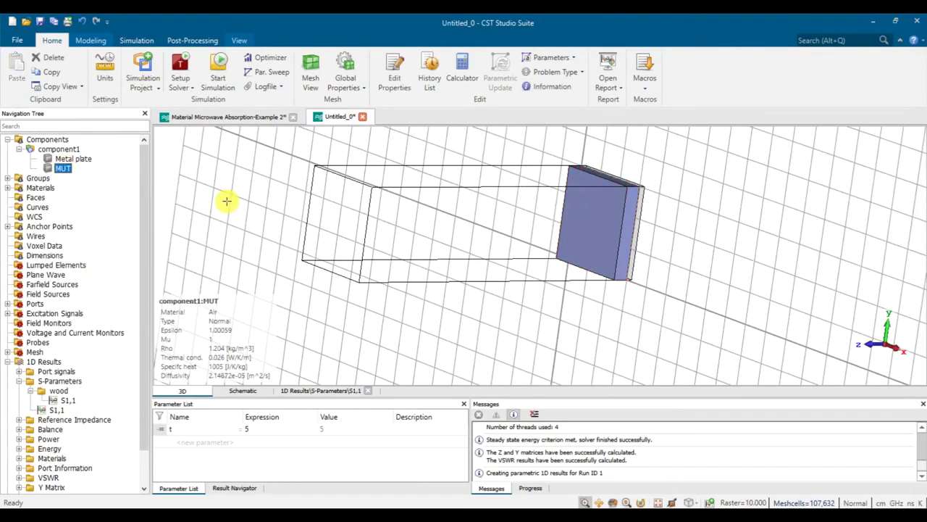
pyautogui.rightClick(66, 171)
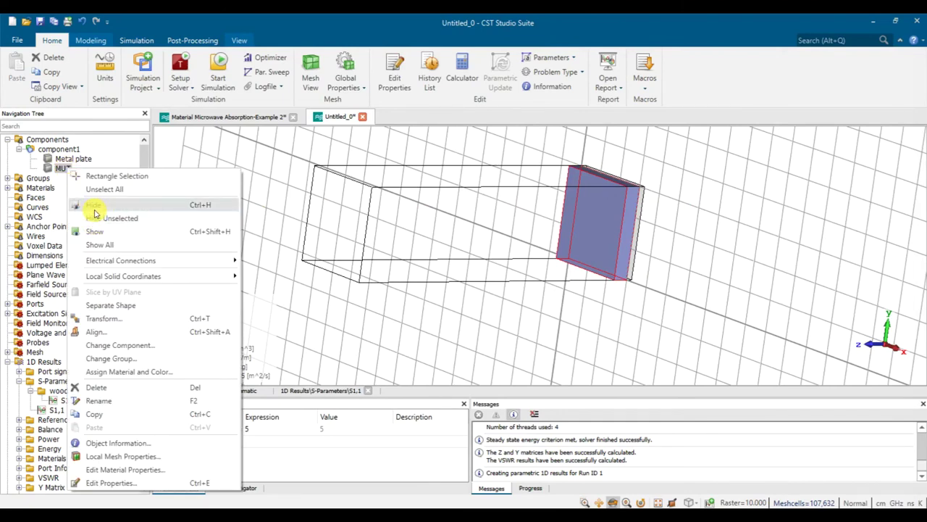
pyautogui.click(95, 209)
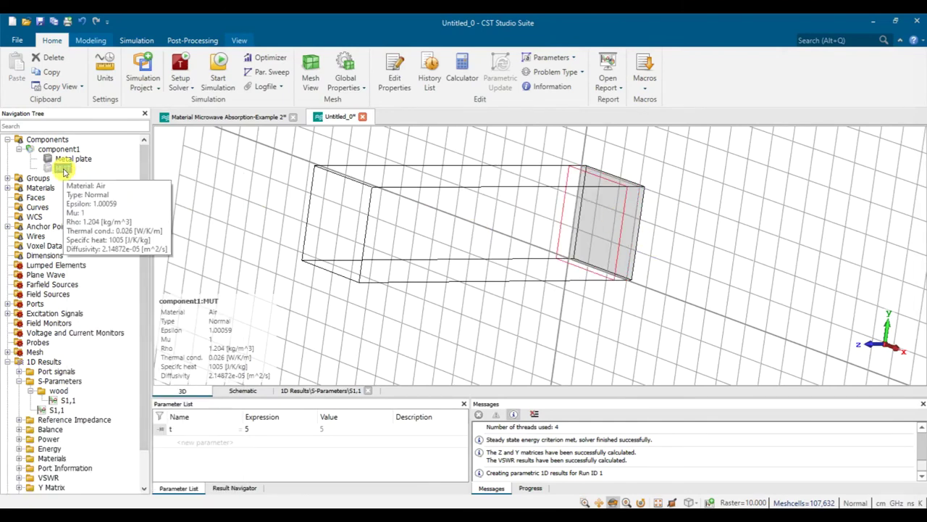
# Try to exclude the MUT from the simulation and the bounding box through its local mesh properties.
pyautogui.rightClick(63, 170)
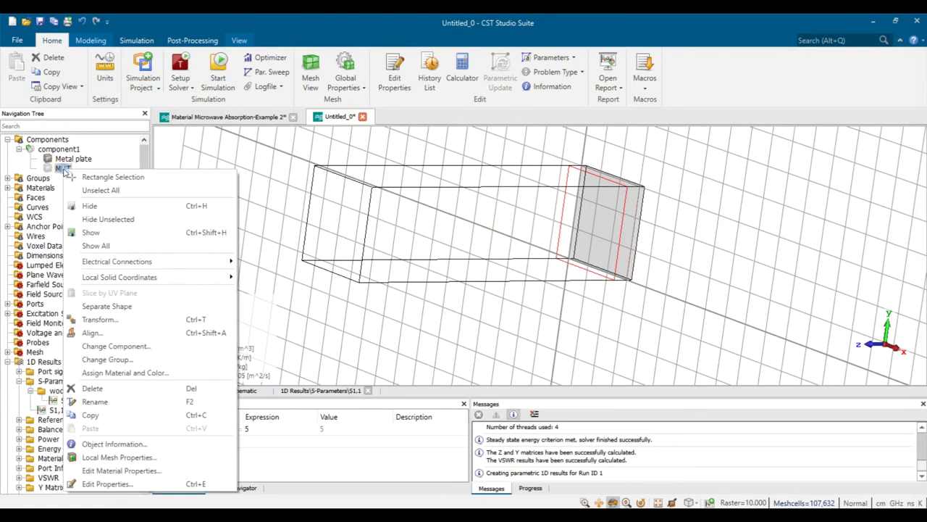
pyautogui.click(154, 459)
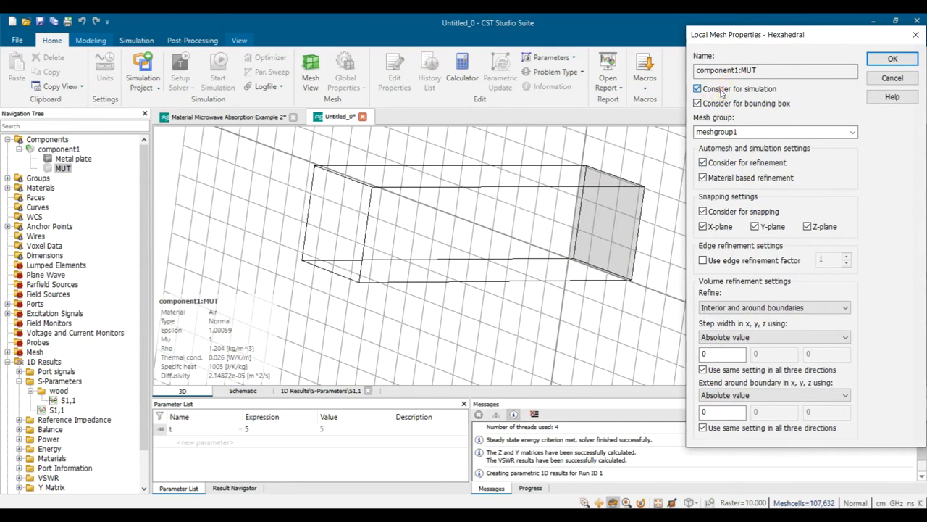
pyautogui.click(739, 165)
pyautogui.click(725, 214)
pyautogui.click(898, 59)
pyautogui.click(721, 305)
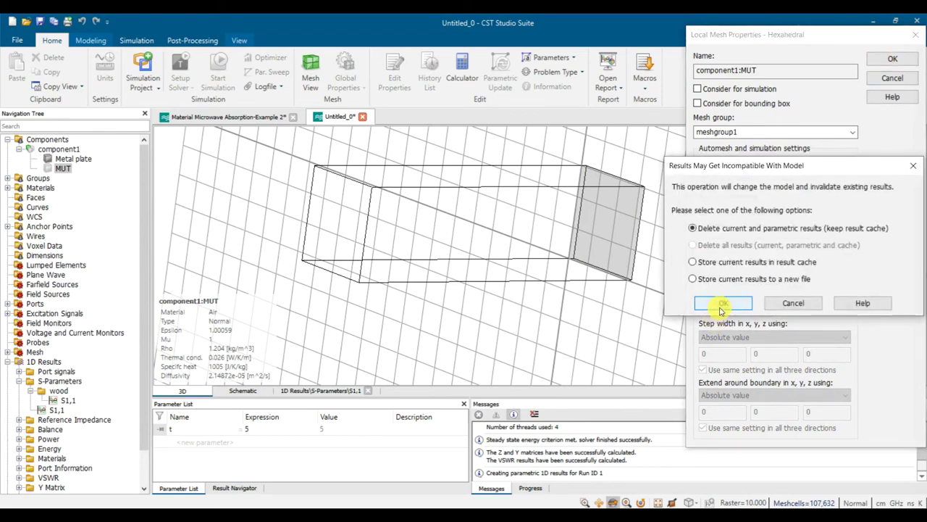
pyautogui.click(797, 302)
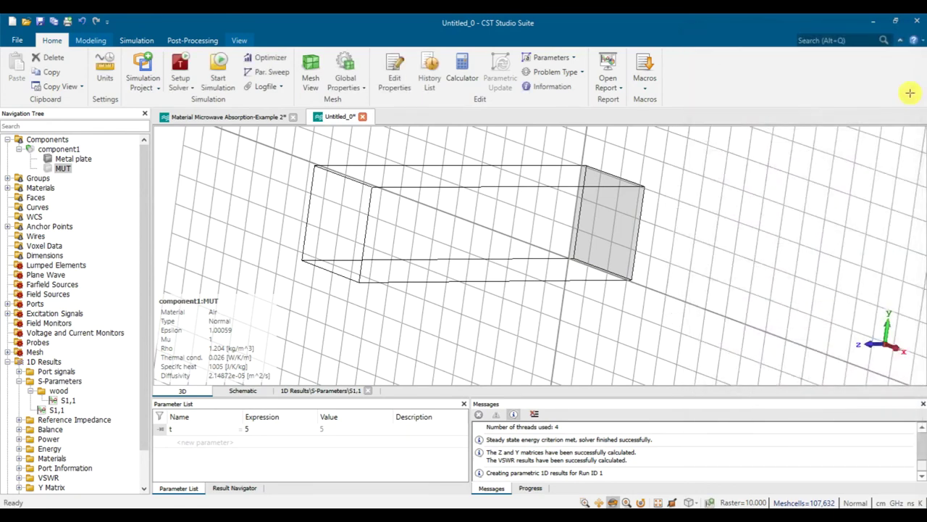
# Create an Air folder under S-Parameters and store a copy of the current S1,1 curve in it.
pyautogui.click(55, 409)
pyautogui.click(61, 381)
pyautogui.rightClick(64, 384)
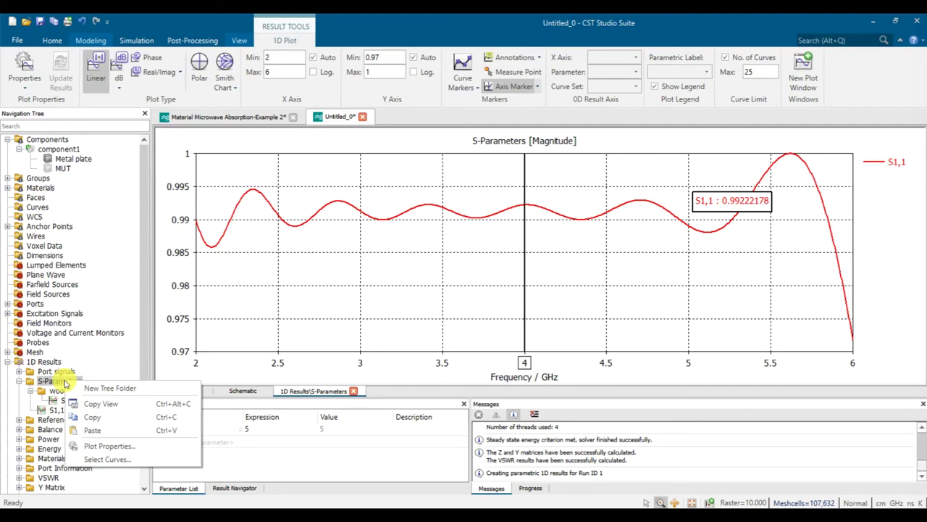
pyautogui.click(115, 384)
pyautogui.write('A')
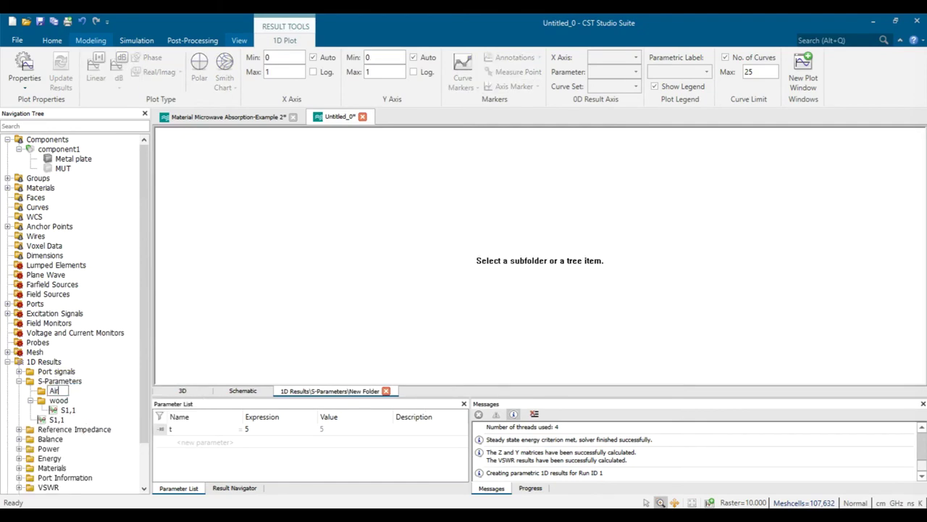
pyautogui.write('ir')
pyautogui.press('Return')
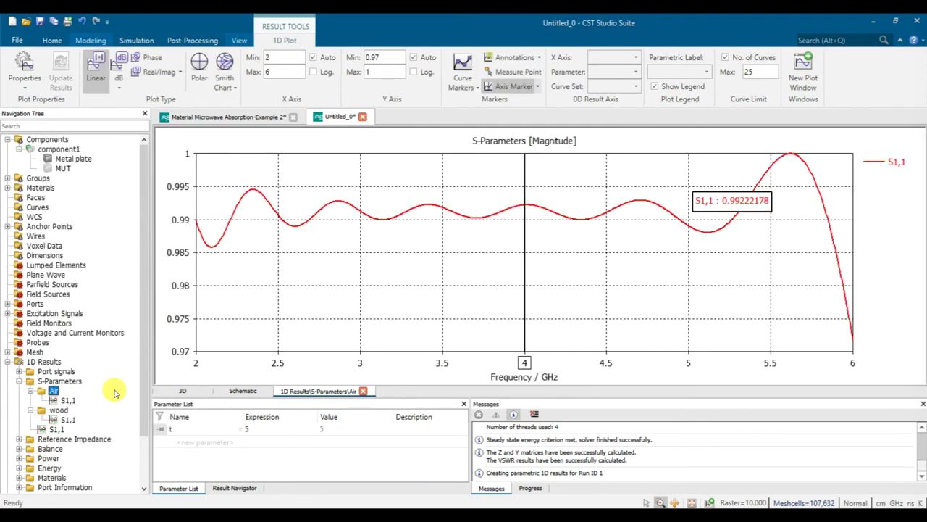
# Exclude the MUT from simulation, bounding box, refinement and snapping in its local mesh properties, deleting the current results.
pyautogui.click(64, 168)
pyautogui.rightClick(63, 168)
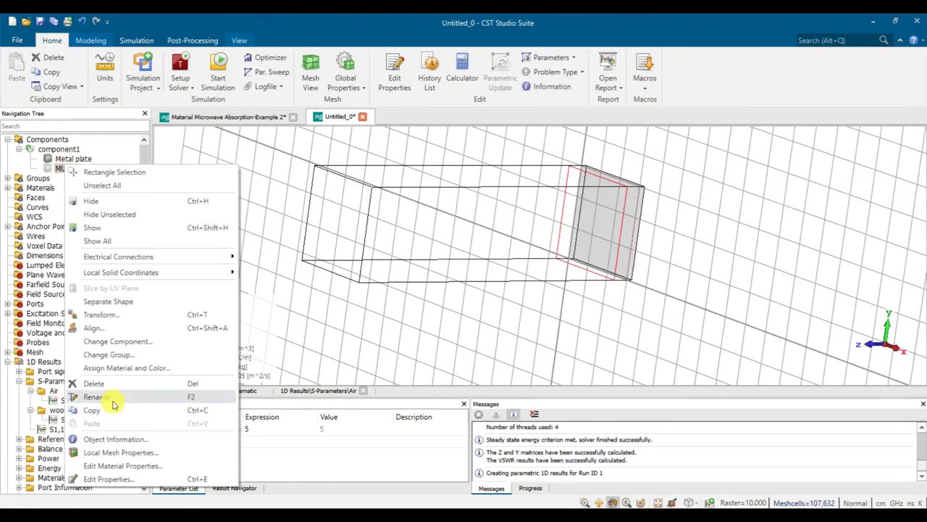
pyautogui.click(134, 452)
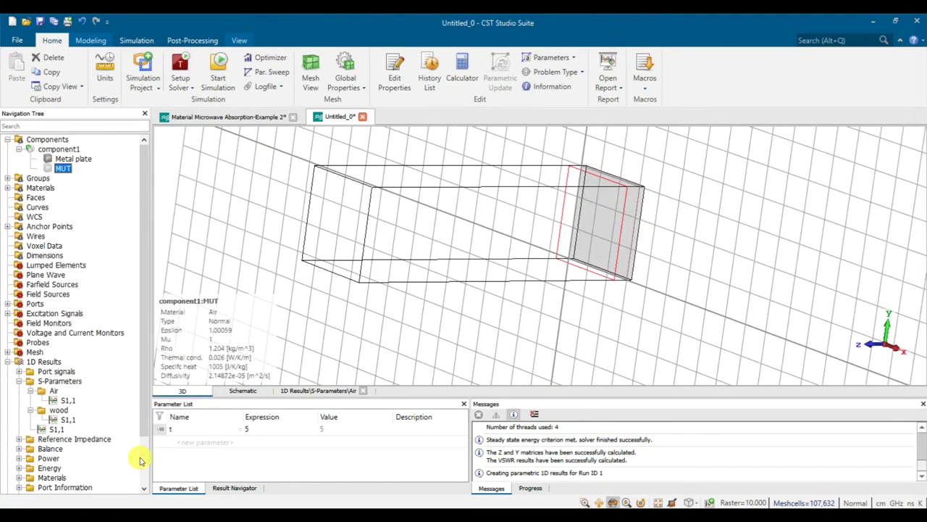
pyautogui.click(712, 104)
pyautogui.click(714, 162)
pyautogui.click(713, 211)
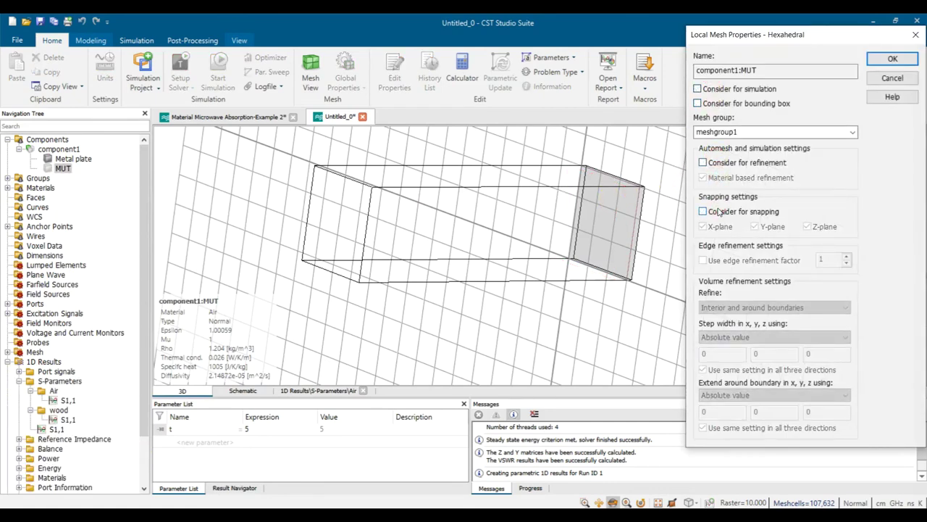
pyautogui.click(893, 59)
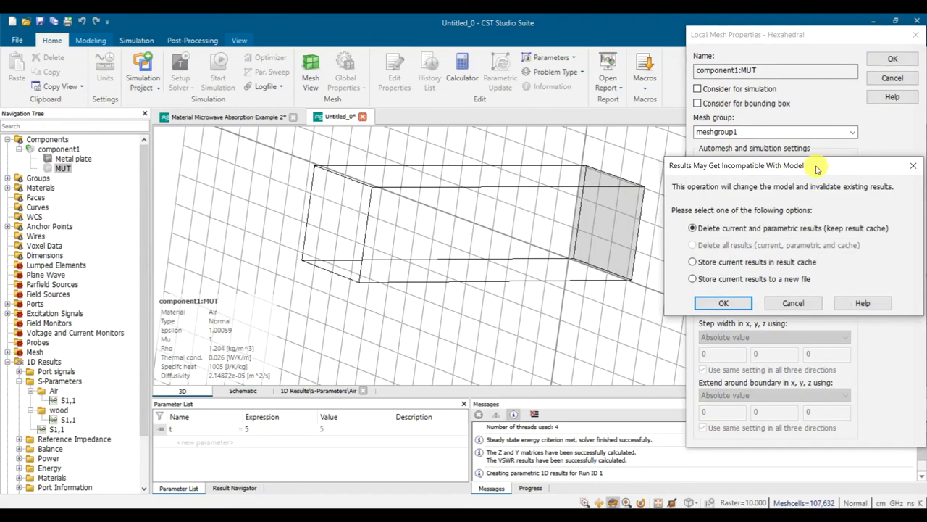
pyautogui.click(701, 303)
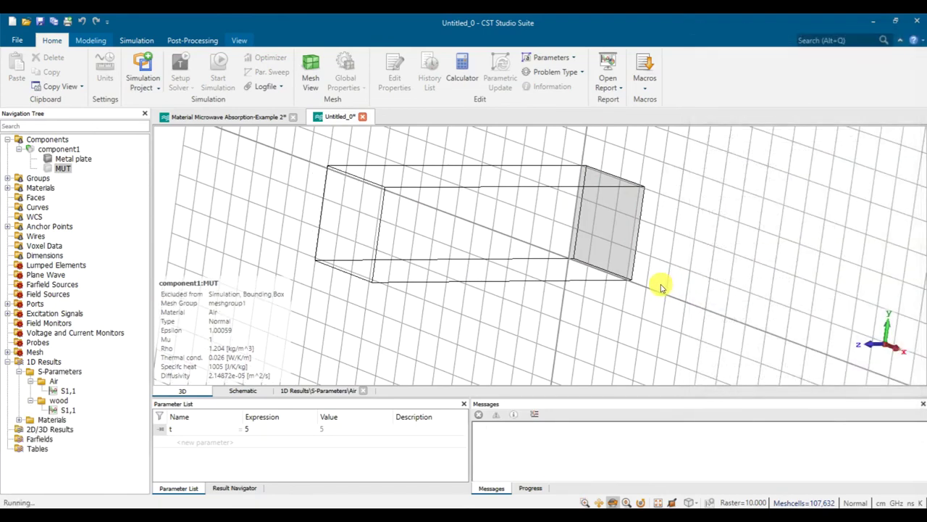
# Run the time domain solver on the metal plate without the MUT and display the S-parameter curve.
pyautogui.moveTo(672, 271); pyautogui.dragTo(670, 265)
pyautogui.click(40, 173)
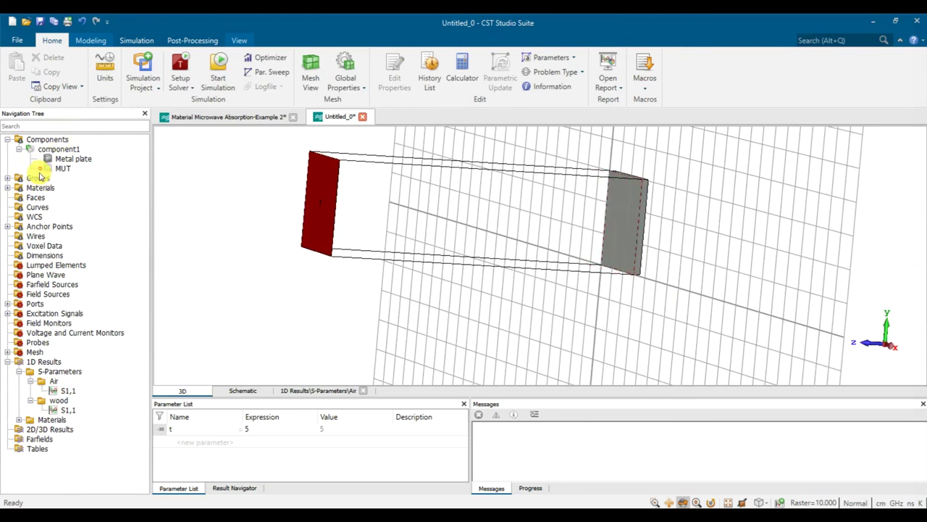
pyautogui.moveTo(56, 172)
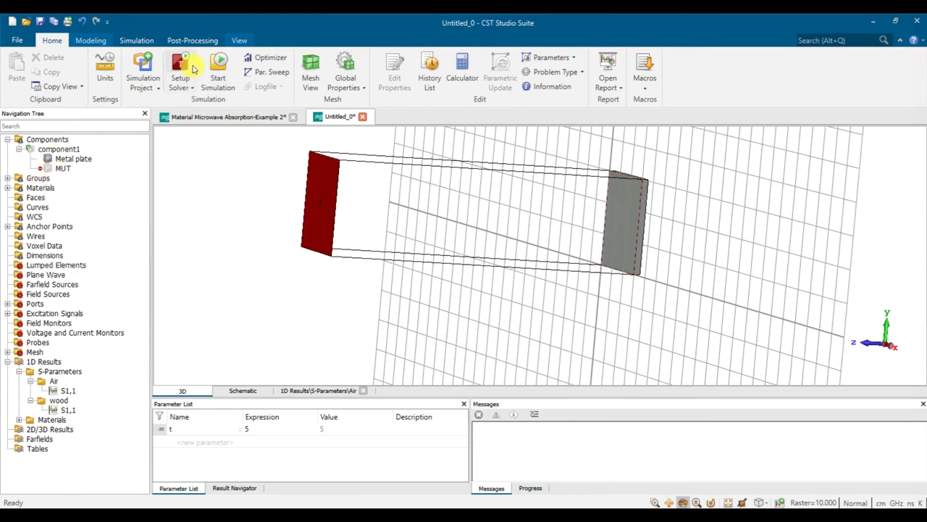
pyautogui.click(194, 73)
pyautogui.moveTo(522, 128); pyautogui.dragTo(797, 239)
pyautogui.moveTo(682, 232); pyautogui.dragTo(330, 184)
pyautogui.click(503, 209)
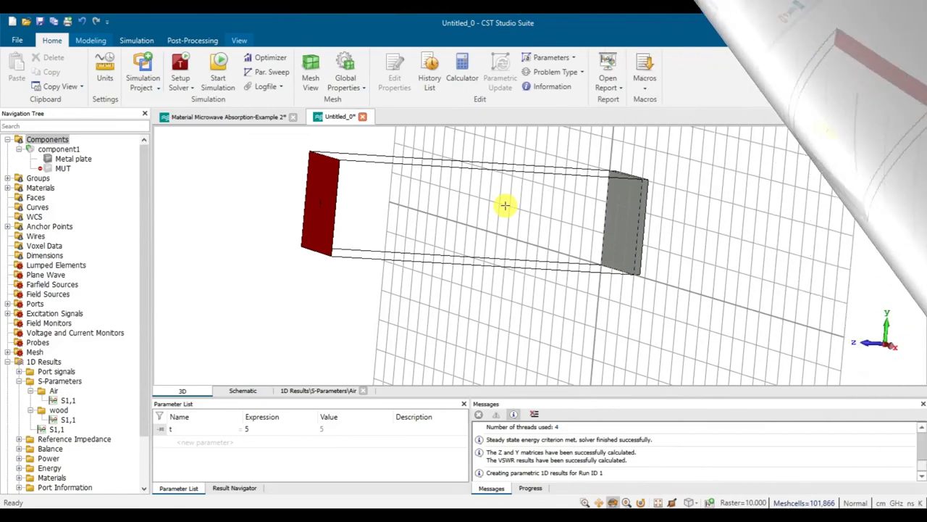
pyautogui.moveTo(386, 220); pyautogui.dragTo(446, 244)
pyautogui.click(57, 381)
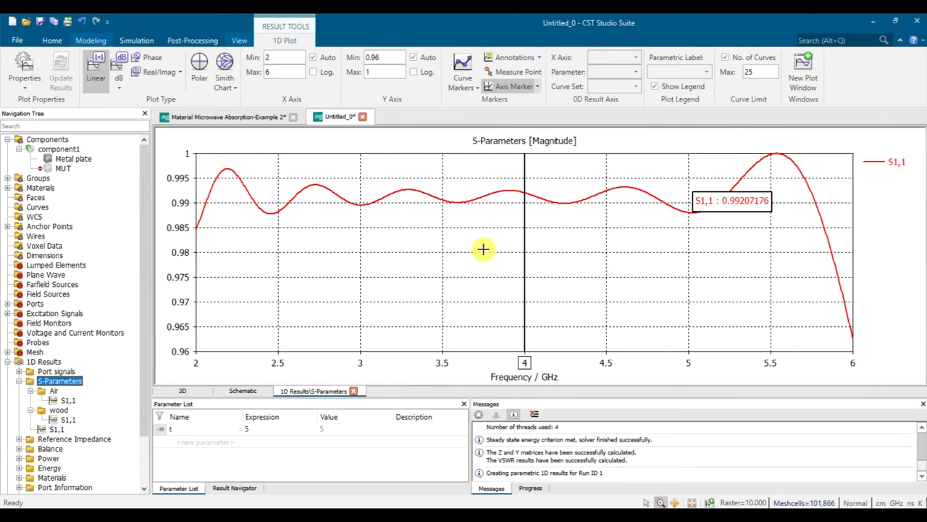
# Create a PEC folder under S-Parameters and store a copy of the metal-only S1,1 curve in it.
pyautogui.rightClick(55, 382)
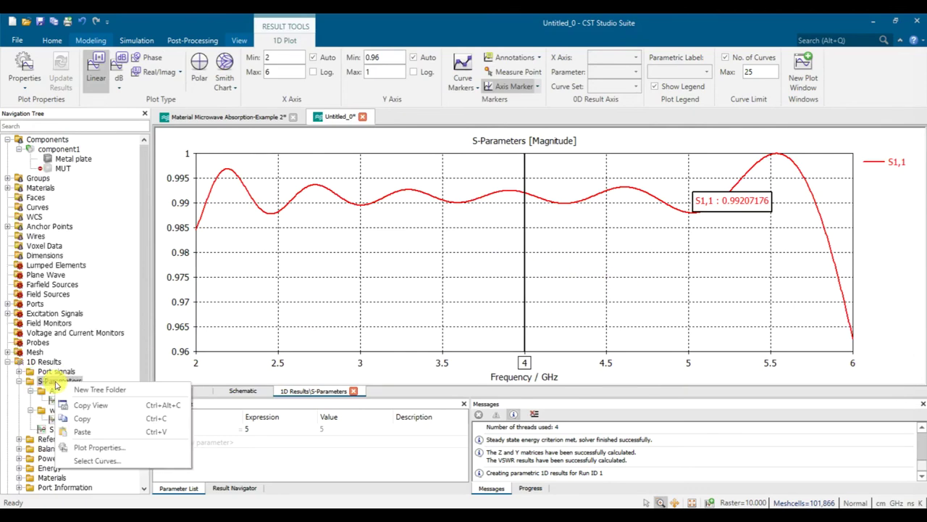
pyautogui.click(91, 390)
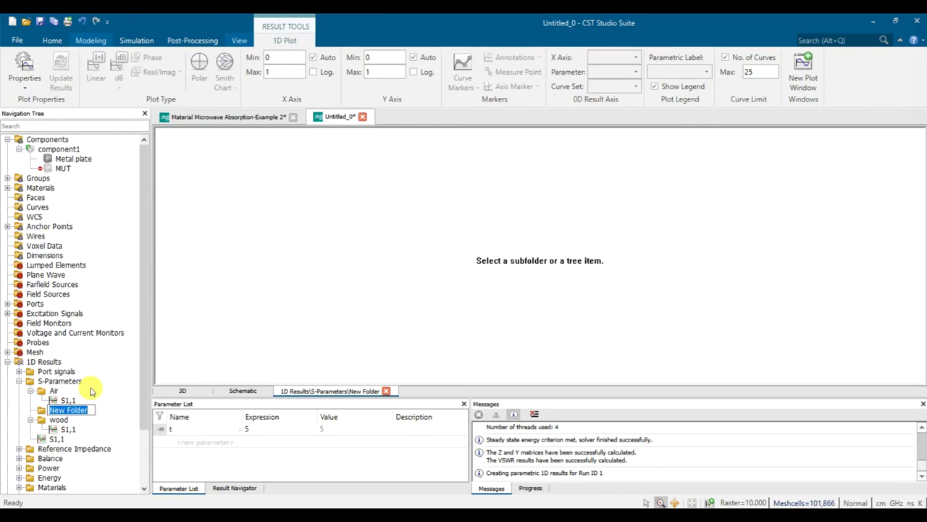
pyautogui.write('PEC')
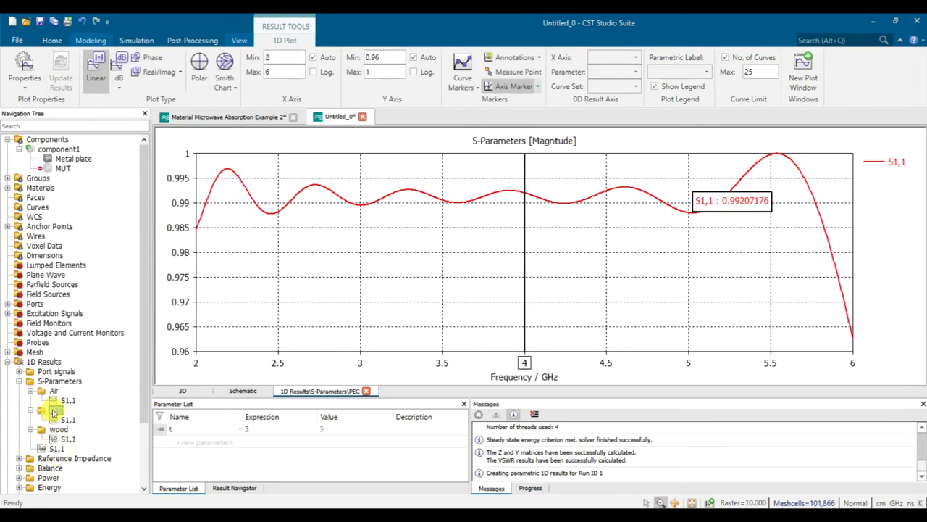
# Create a folder named Compare under S-Parameters.
pyautogui.click(54, 381)
pyautogui.rightClick(59, 381)
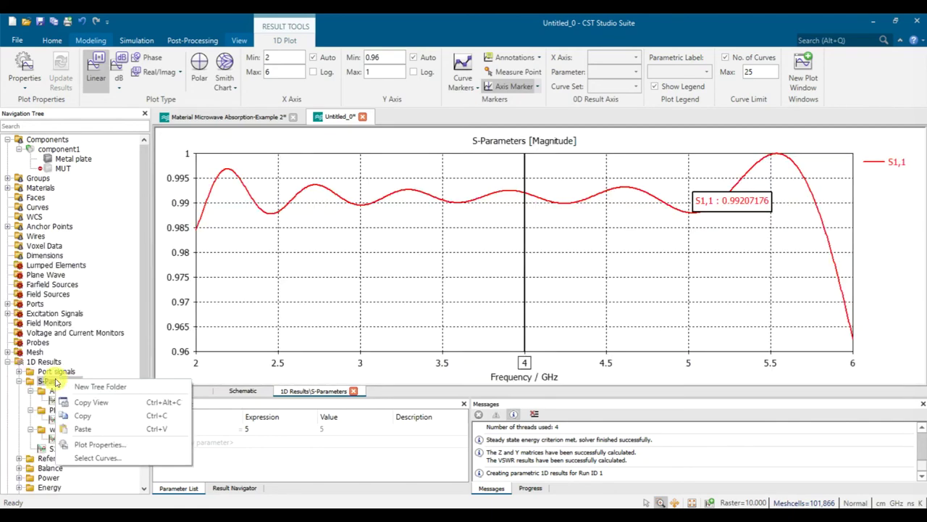
pyautogui.click(89, 387)
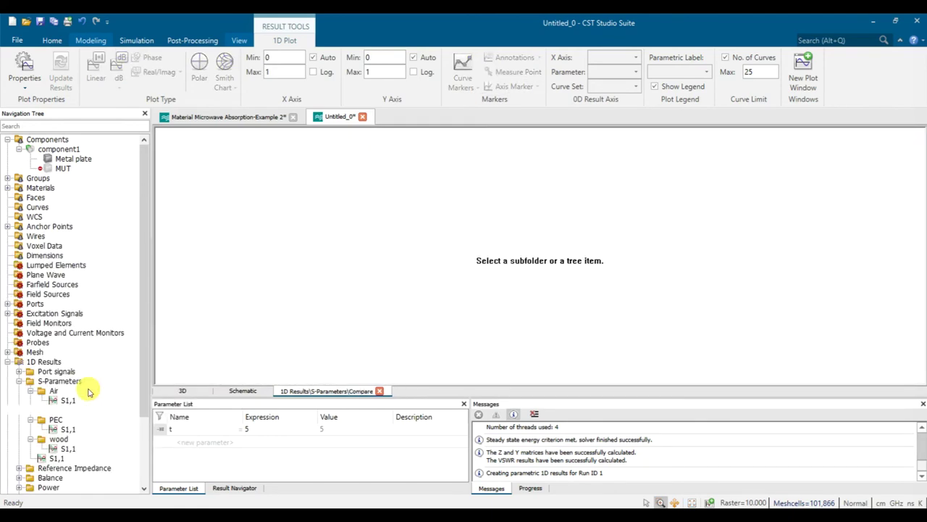
# Copy the S1,1 curve from the Air folder into the Compare folder and rename the copy AIR.
pyautogui.click(66, 401)
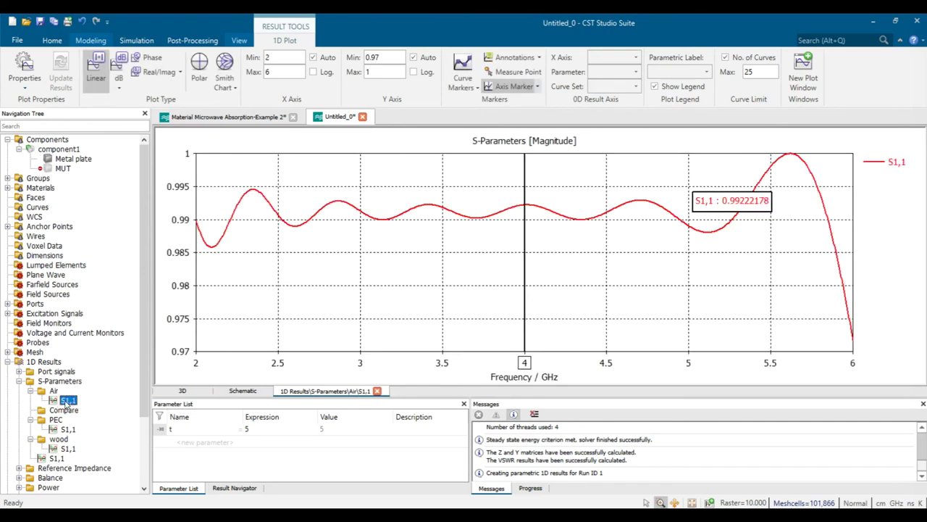
pyautogui.moveTo(66, 402); pyautogui.dragTo(65, 411)
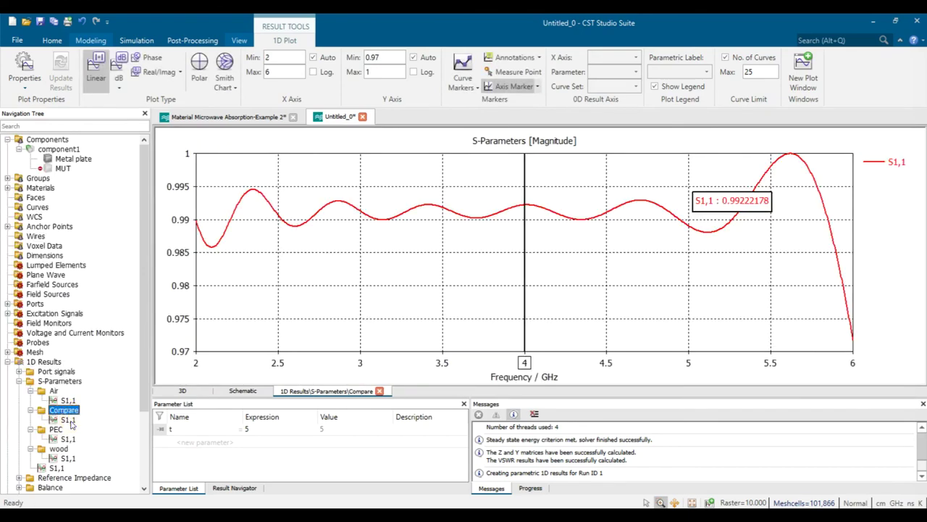
pyautogui.rightClick(71, 421)
pyautogui.click(104, 456)
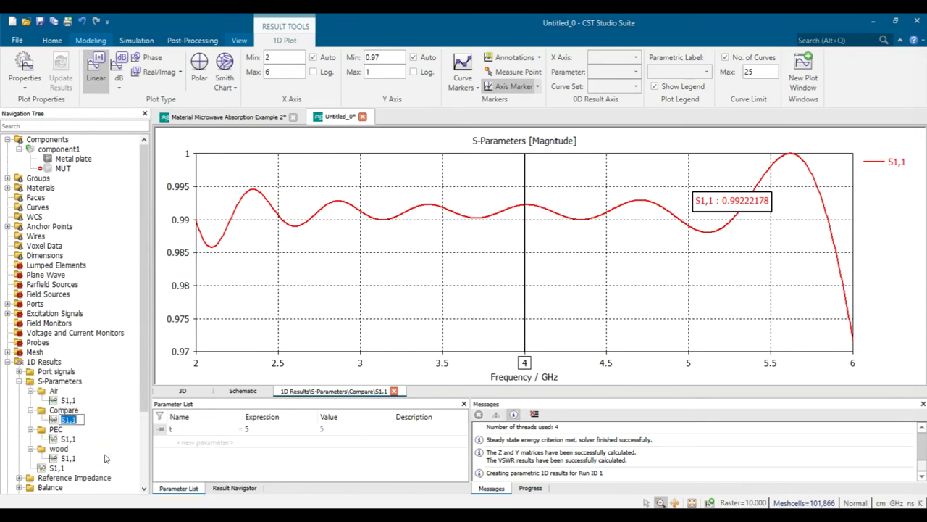
pyautogui.press('Return')
# Copy the S1,1 curve from the PEC folder into the Compare folder and rename the copy PEC.
pyautogui.moveTo(68, 439); pyautogui.dragTo(71, 413)
pyautogui.click(68, 428)
pyautogui.rightClick(67, 429)
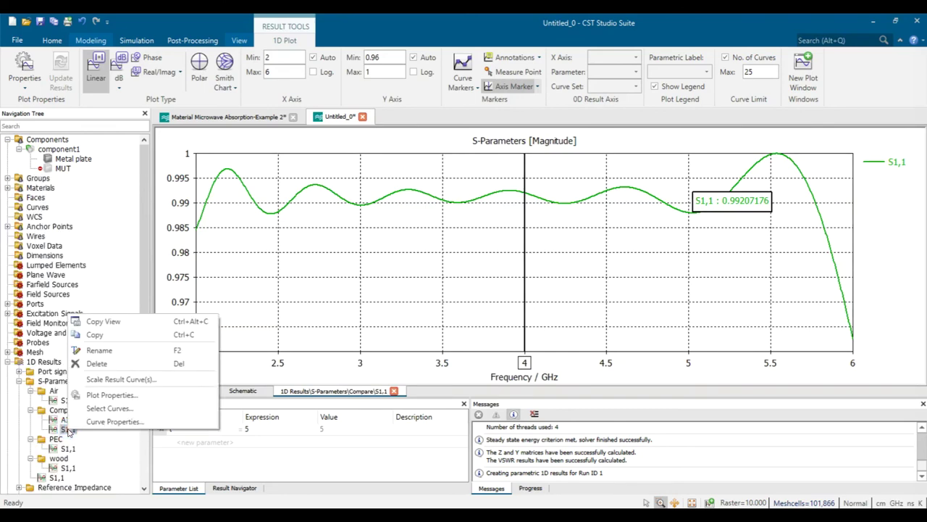
pyautogui.click(105, 350)
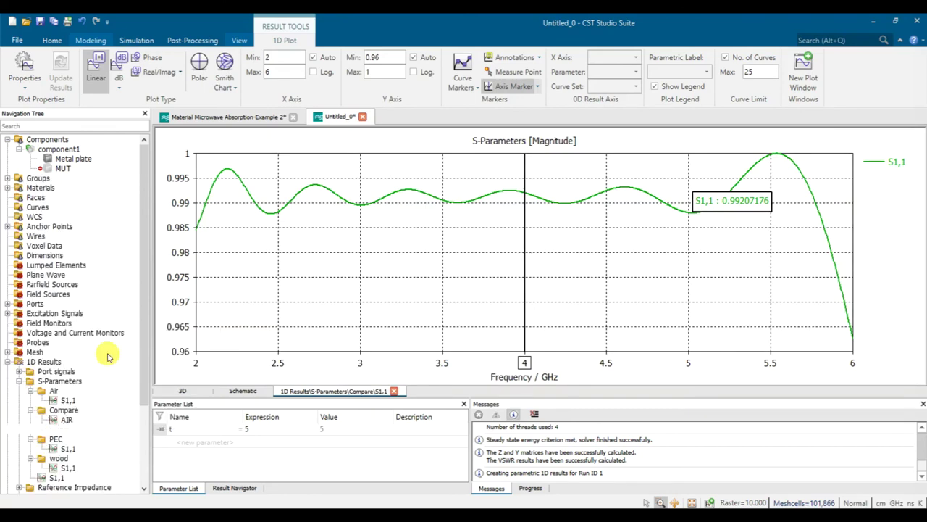
pyautogui.write('PEC')
pyautogui.press('Return')
# Copy the S1,1 curve from the wood folder into the Compare folder and rename the copy Wood.
pyautogui.click(69, 467)
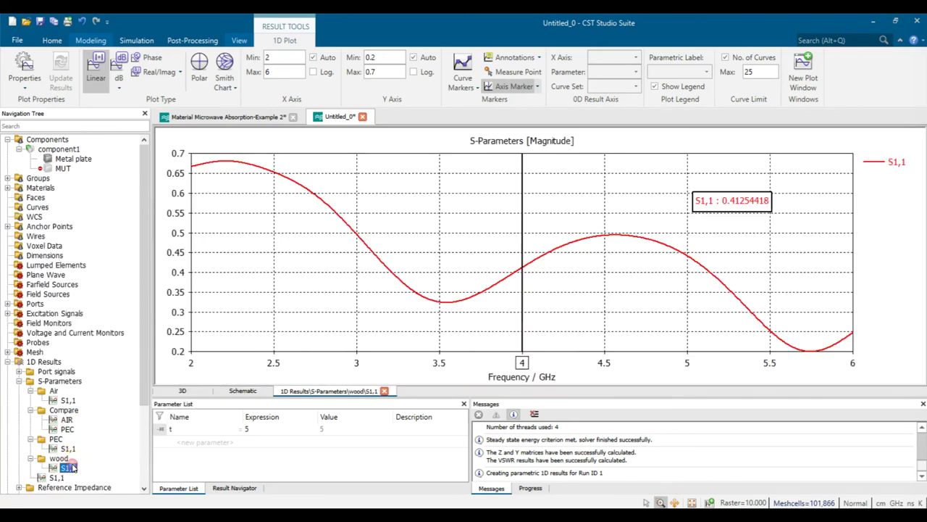
pyautogui.moveTo(67, 411); pyautogui.dragTo(64, 410)
pyautogui.click(69, 439)
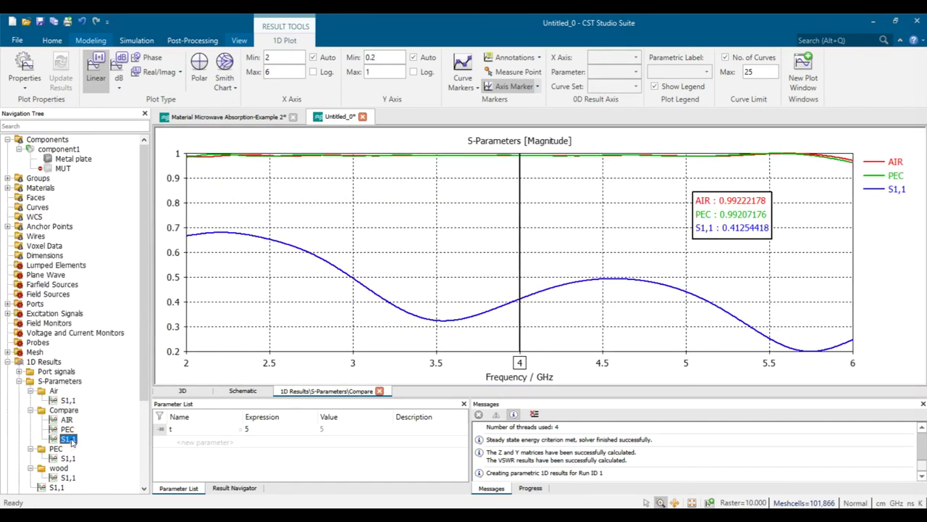
pyautogui.rightClick(71, 440)
pyautogui.click(133, 363)
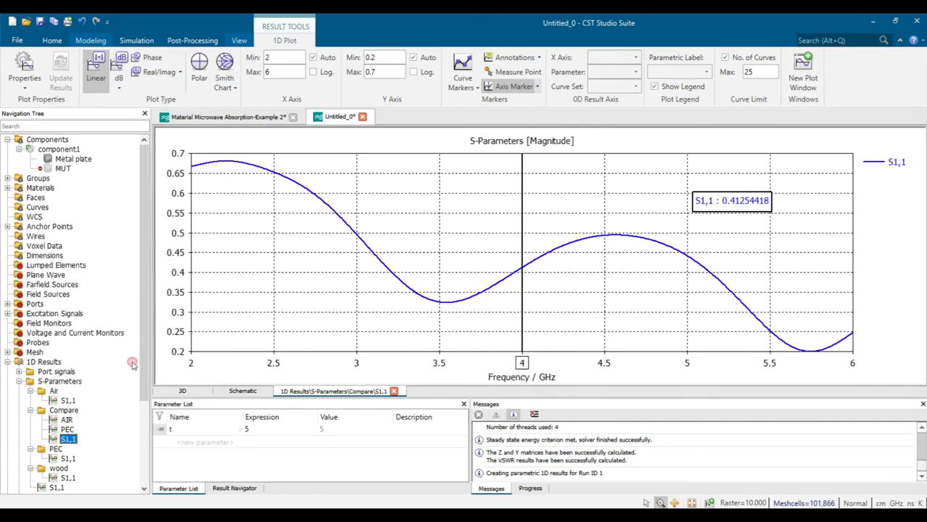
pyautogui.press('BackSpace')
pyautogui.write('Wood')
pyautogui.press('Return')
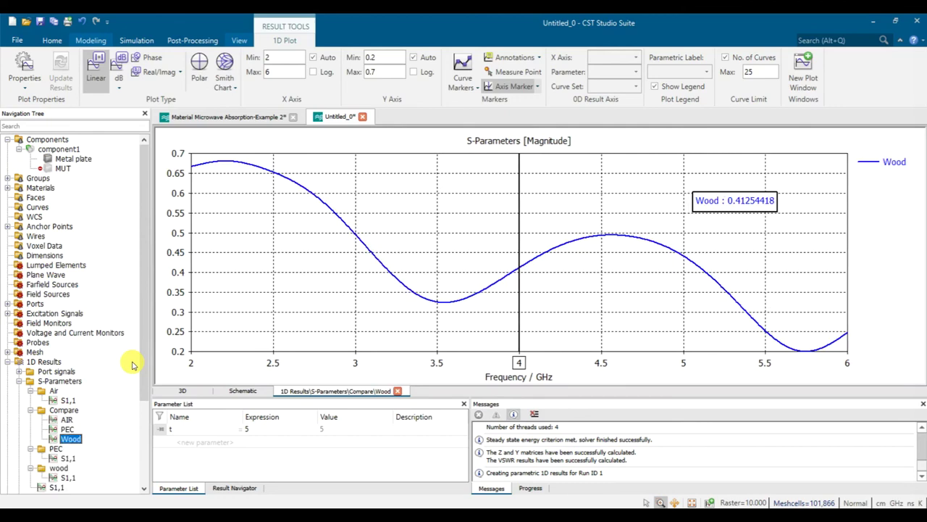
# Plot all curves in the Compare folder together, and compare only the AIR and PEC curves with each other.
pyautogui.click(73, 410)
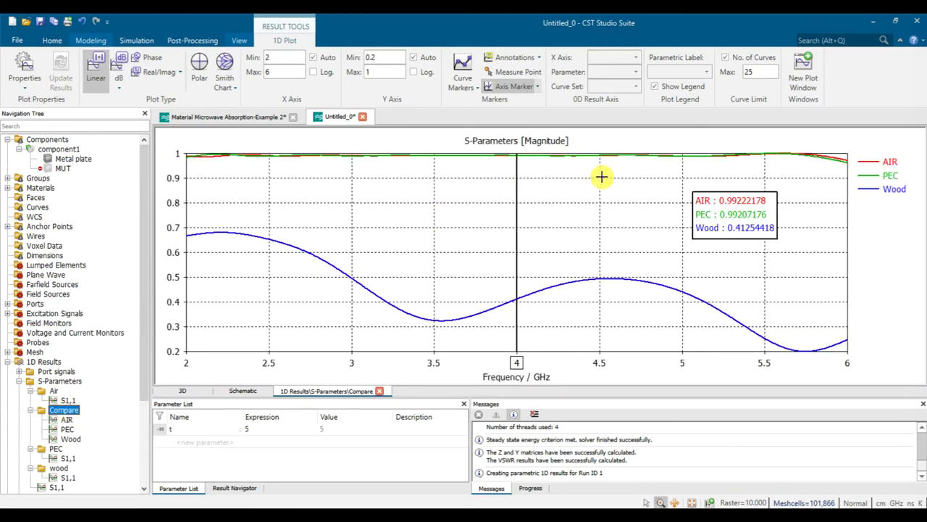
pyautogui.rightClick(882, 232)
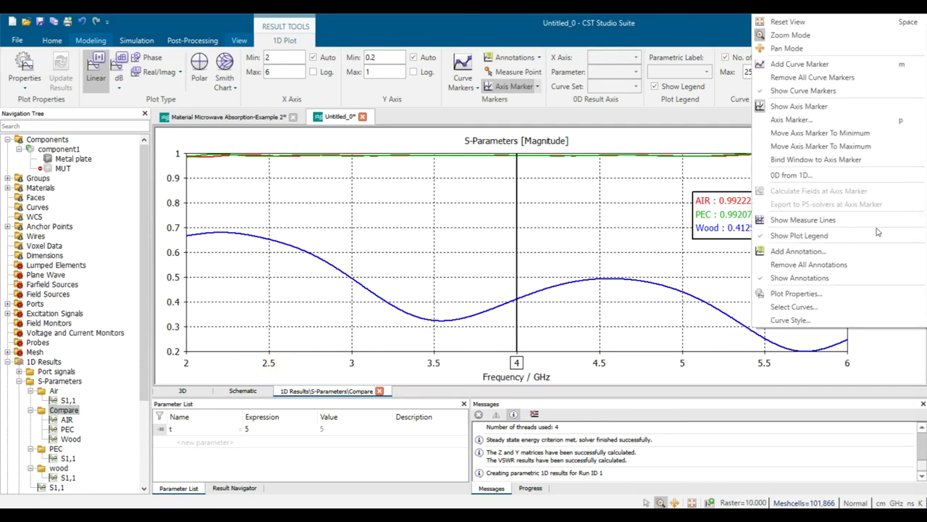
pyautogui.click(67, 435)
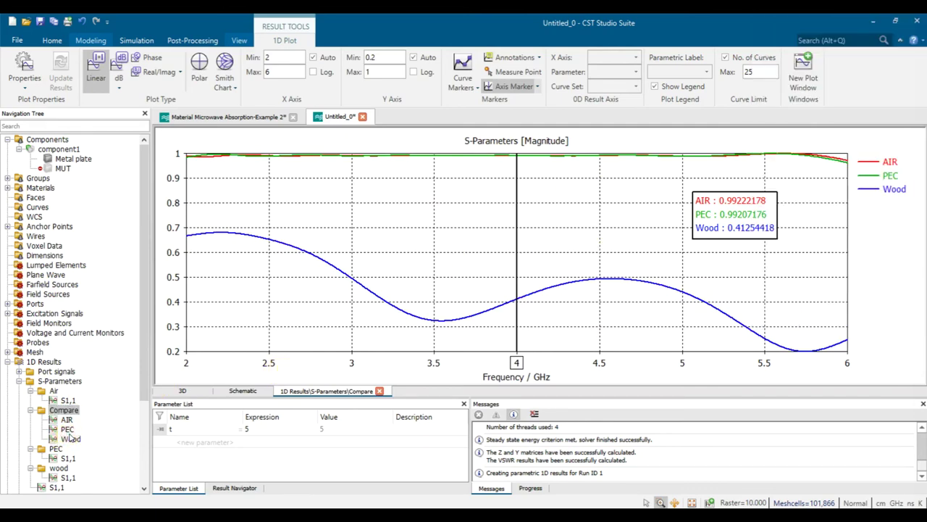
pyautogui.click(68, 428)
pyautogui.keyDown('ctrl'); pyautogui.click(66, 421); pyautogui.keyUp('ctrl')
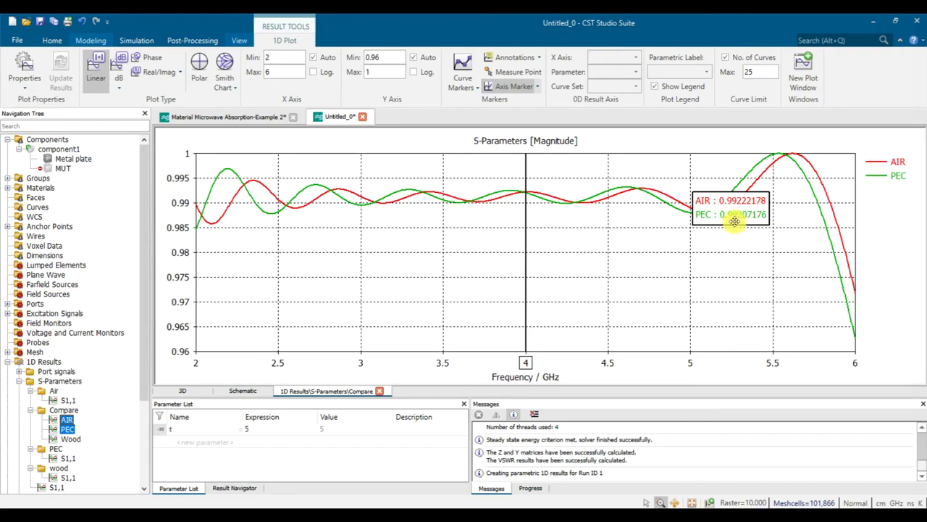
pyautogui.hotkey('alt', 'Tab')
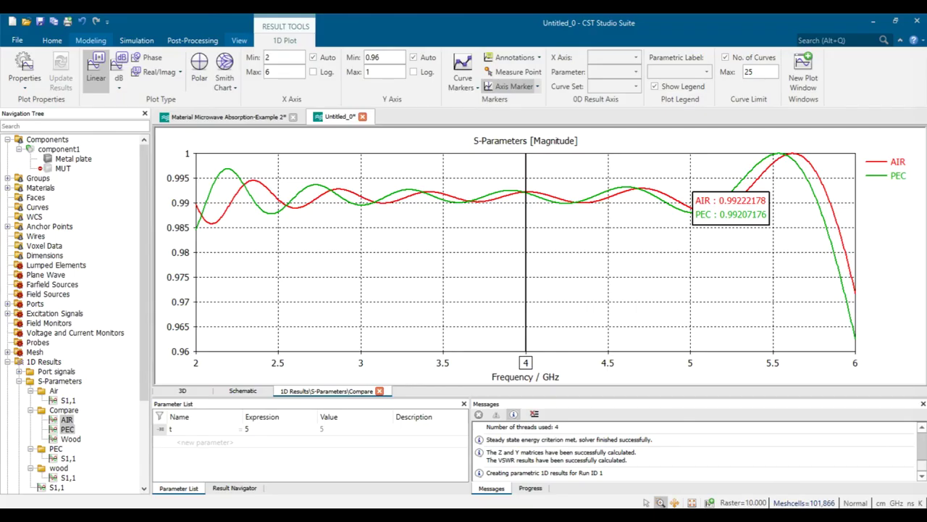
# Include the MUT block in simulation, bounding box, refinement and snapping in its local mesh properties, and show it in the 3D view.
pyautogui.click(64, 150)
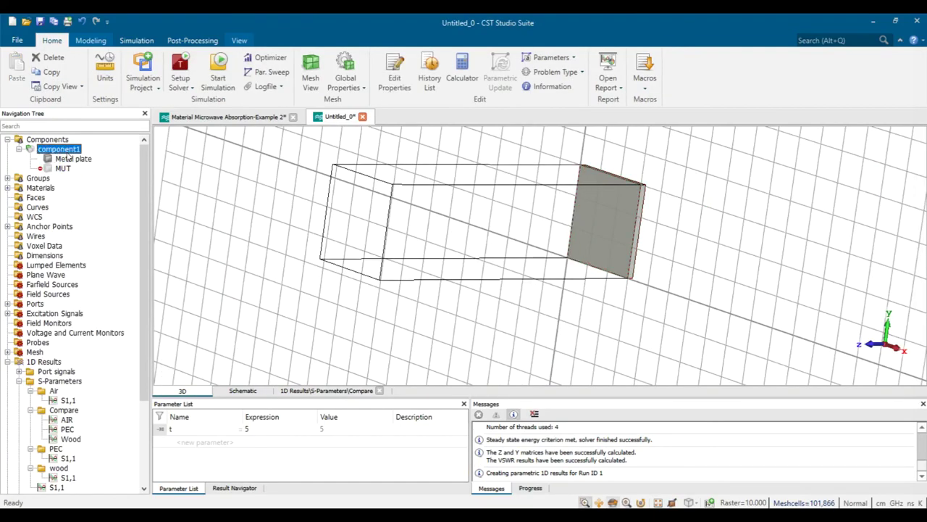
pyautogui.moveTo(383, 211); pyautogui.dragTo(410, 237)
pyautogui.click(60, 168)
pyautogui.rightClick(58, 169)
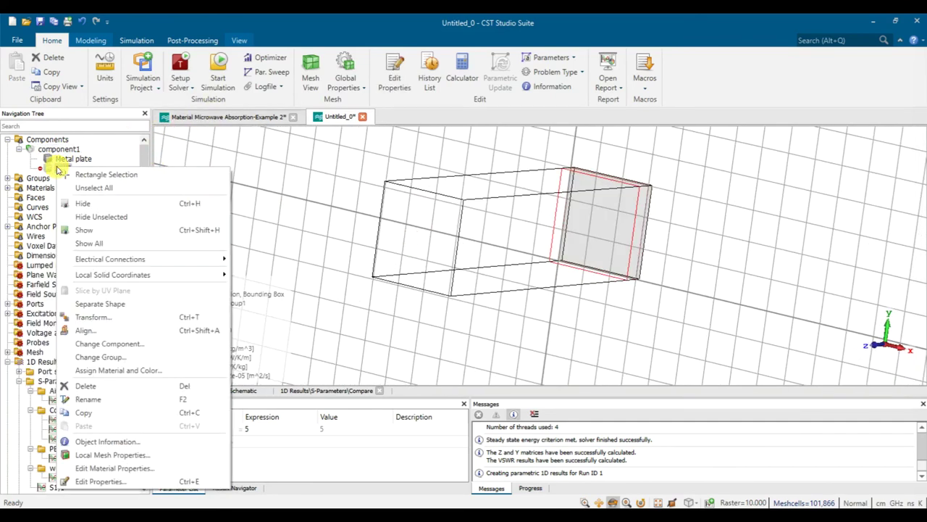
pyautogui.click(126, 460)
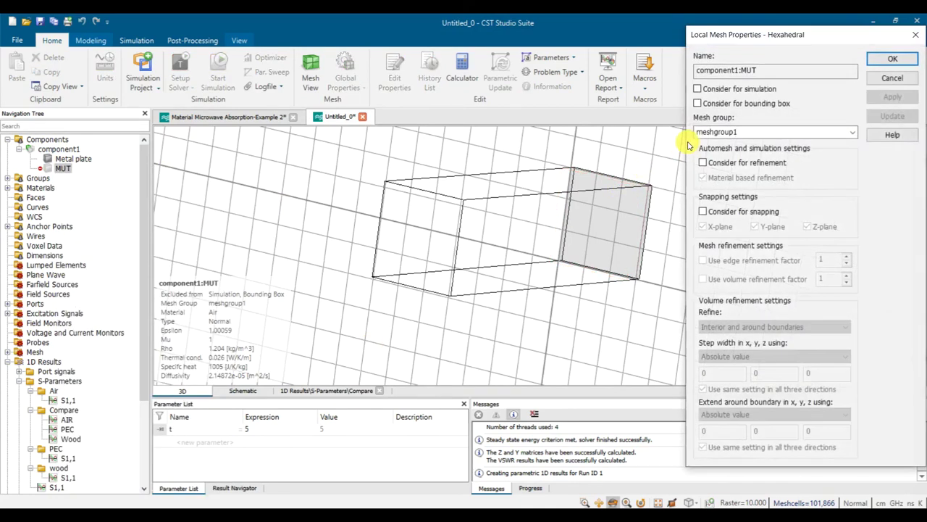
pyautogui.click(701, 88)
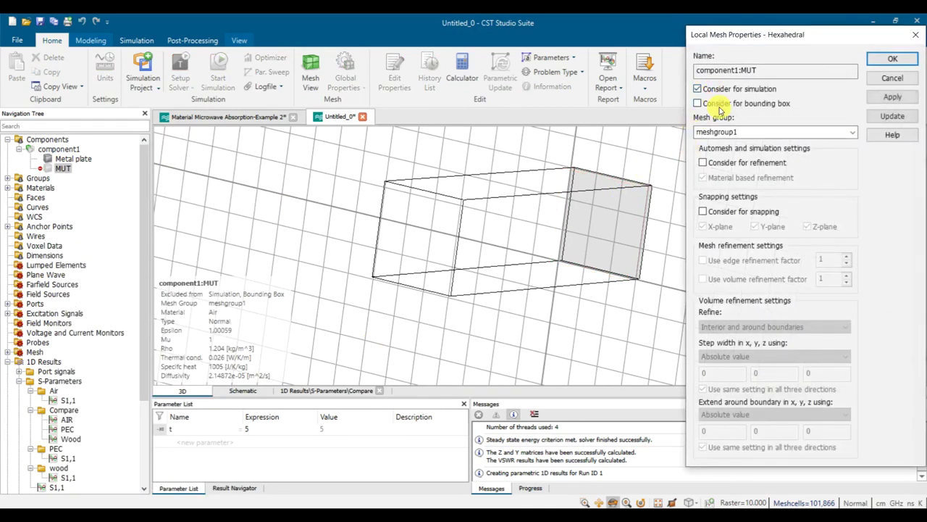
pyautogui.click(729, 163)
pyautogui.click(725, 211)
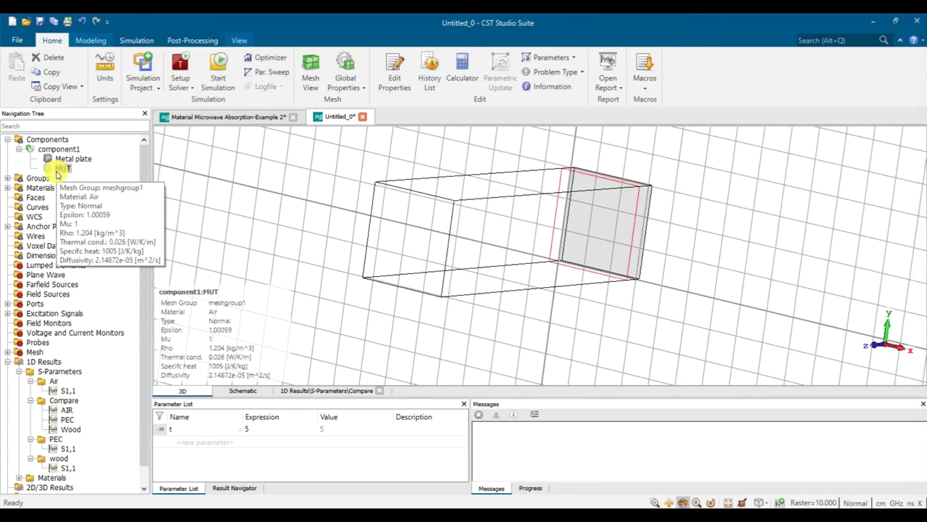
pyautogui.rightClick(59, 171)
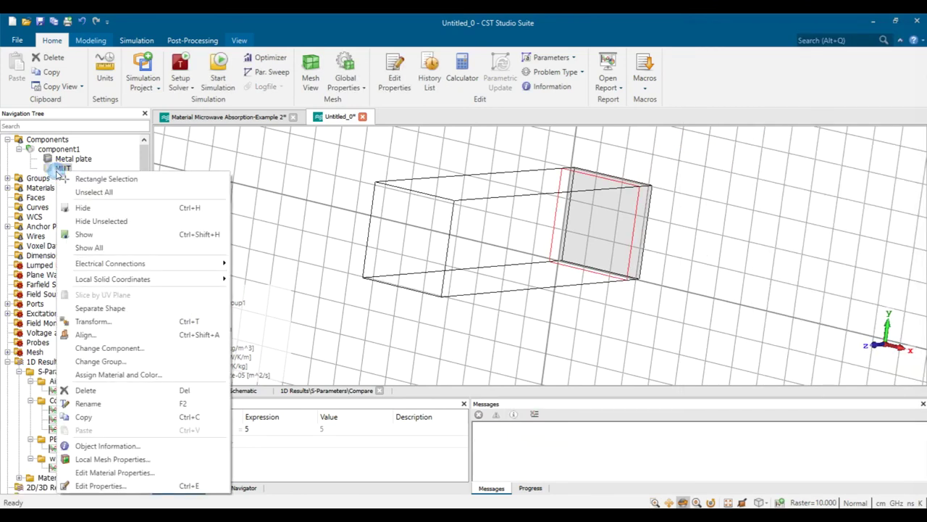
pyautogui.click(91, 235)
# Examine the MUT layer and the metal plate behind it in the 3D model from close up and from a distance.
pyautogui.scroll(4, 551, 258)
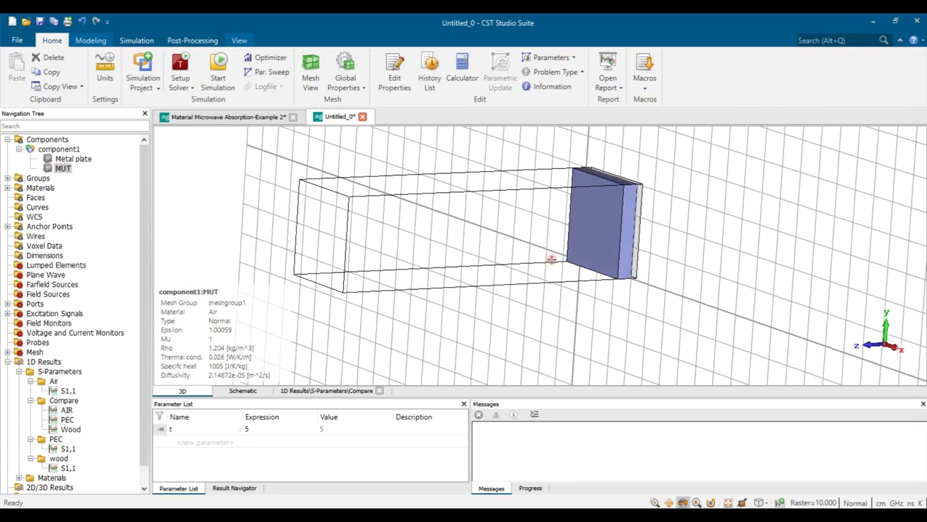
pyautogui.scroll(-3, 630, 204)
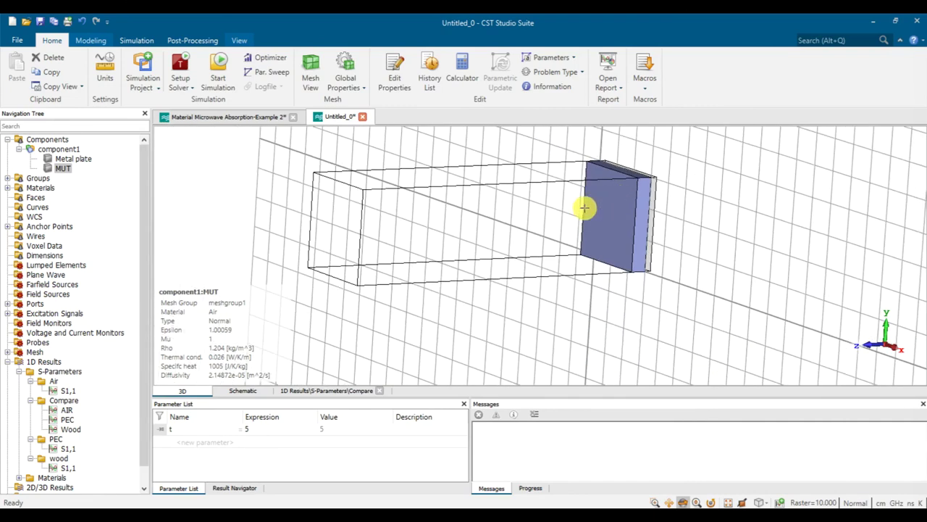
pyautogui.scroll(2, 562, 210)
pyautogui.scroll(3, 717, 208)
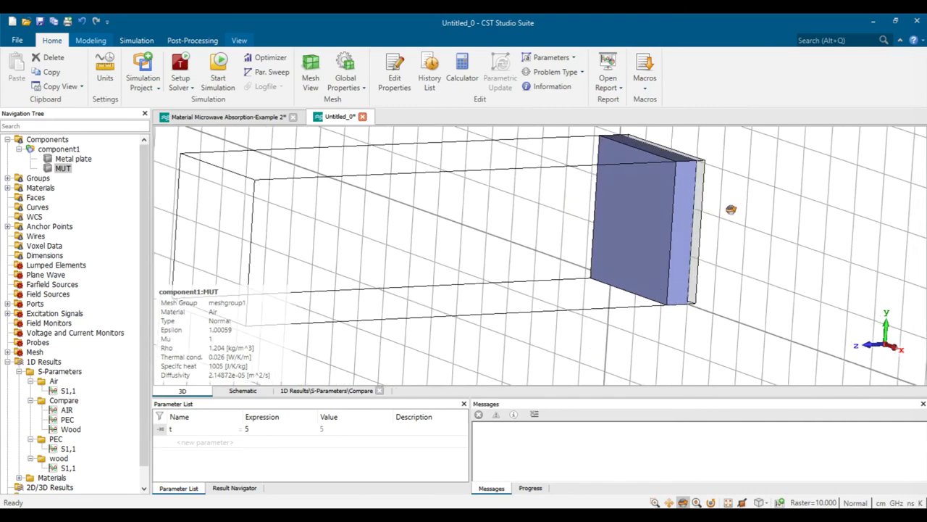
pyautogui.scroll(2, 670, 202)
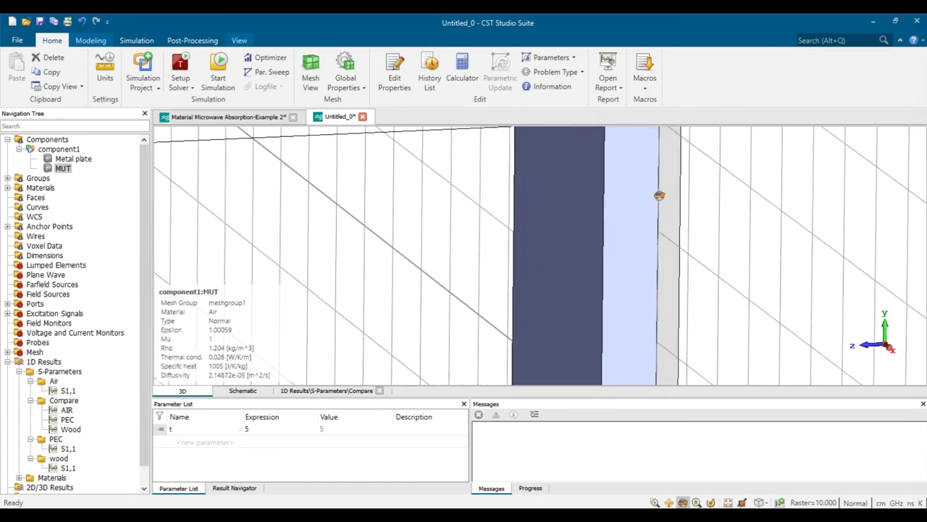
pyautogui.scroll(-3, 660, 194)
pyautogui.scroll(2, 692, 190)
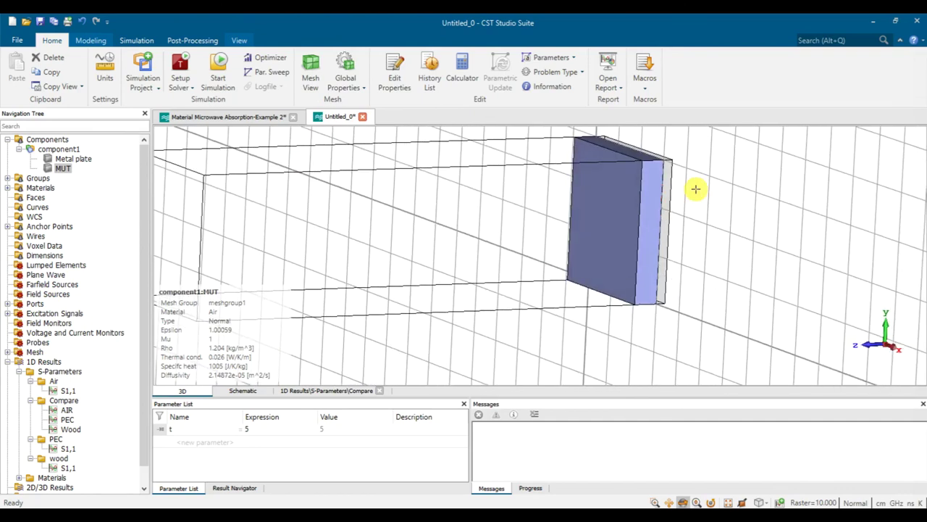
pyautogui.scroll(1, 685, 194)
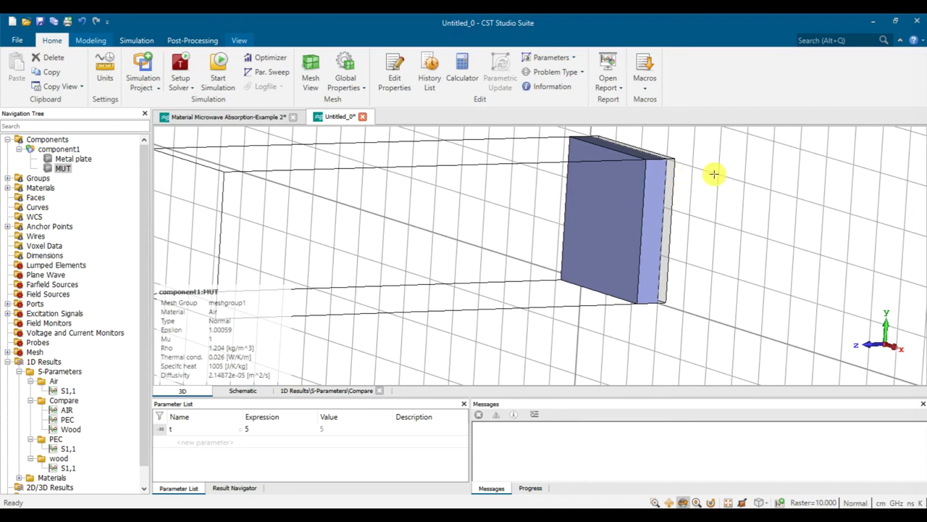
pyautogui.moveTo(657, 169); pyautogui.dragTo(587, 212)
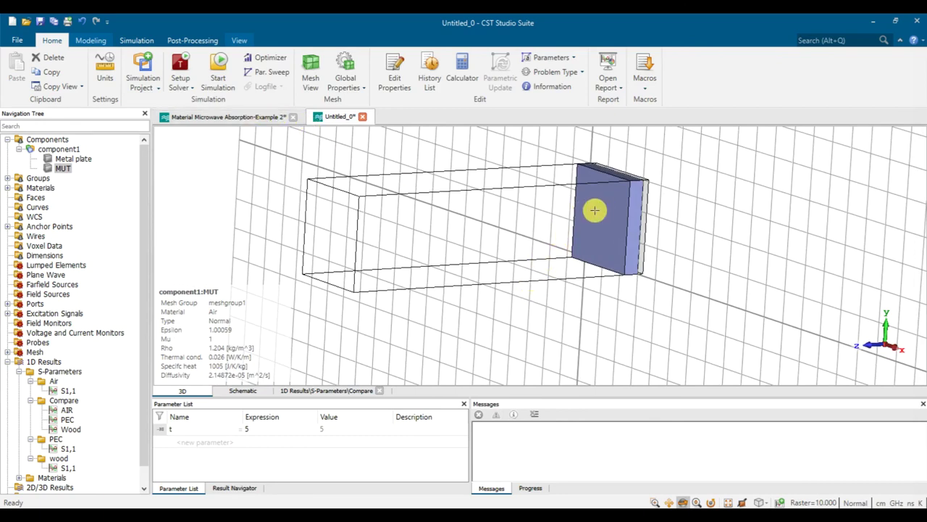
# Plot all curves in the Compare folder, viewing them in dB and in linear magnitude.
pyautogui.click(64, 400)
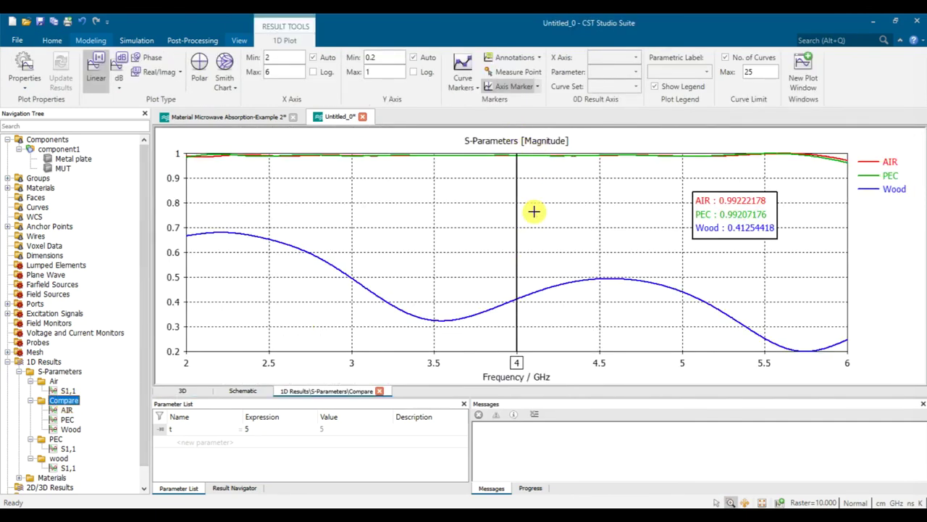
pyautogui.click(119, 65)
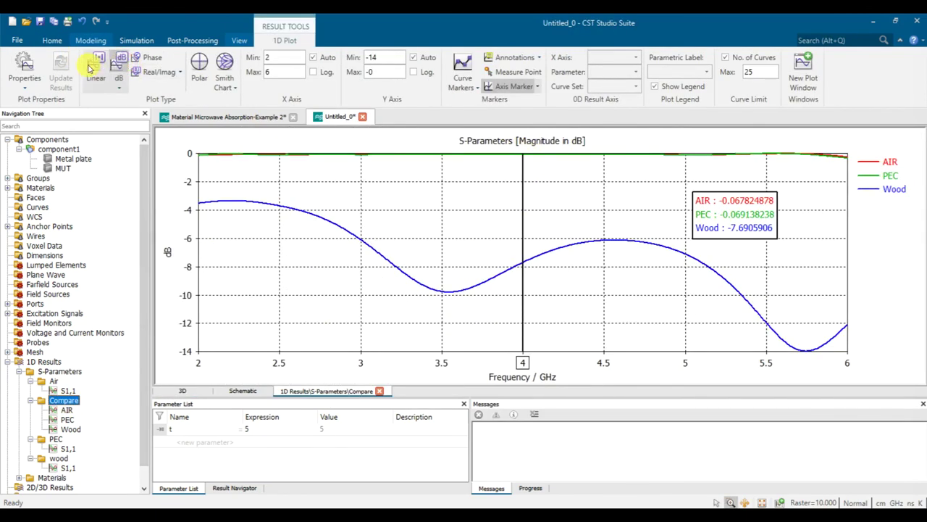
pyautogui.click(94, 67)
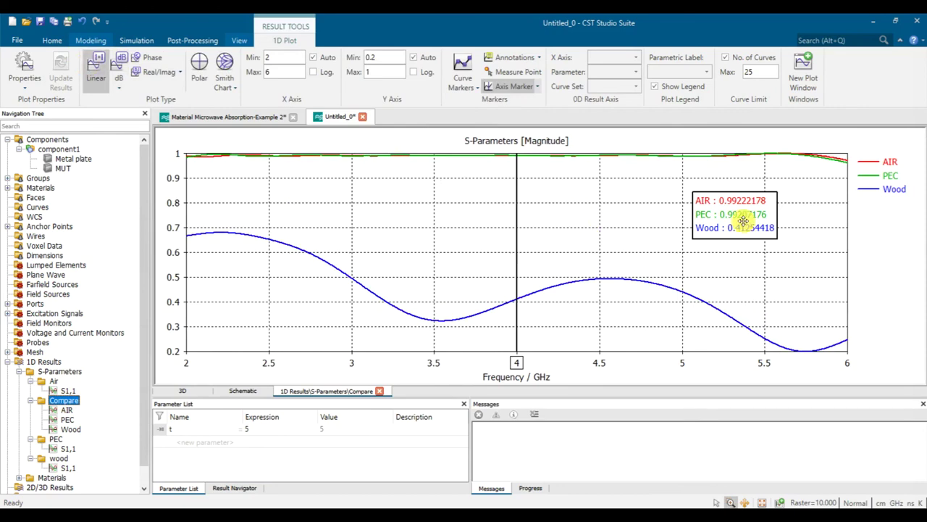
# Set the boundary symmetry planes to electric (Et = 0) for YZ and magnetic (Ht = 0) for XZ.
pyautogui.click(134, 41)
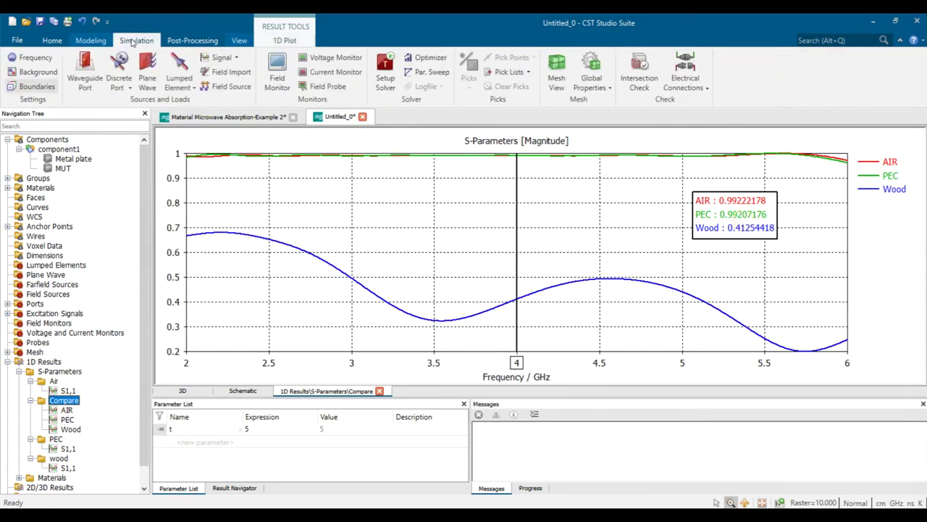
pyautogui.click(58, 148)
pyautogui.moveTo(408, 211); pyautogui.dragTo(451, 209)
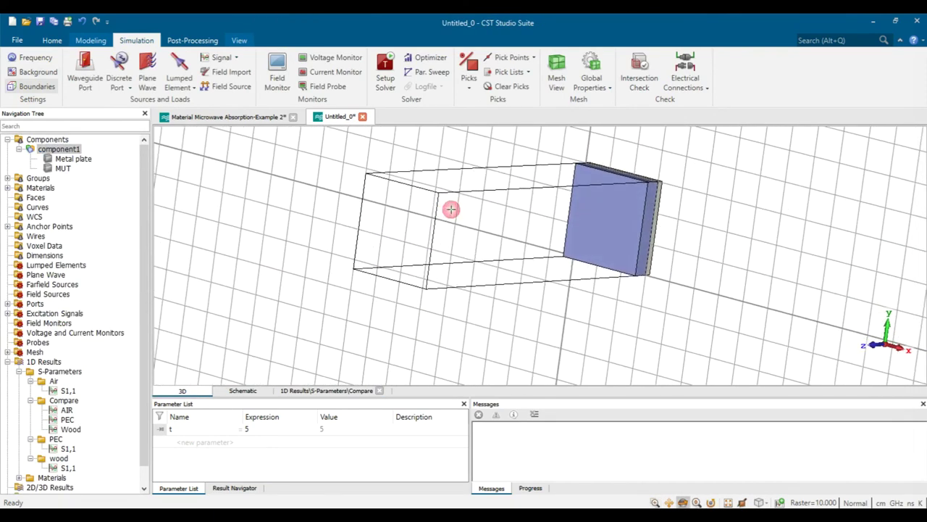
pyautogui.click(36, 86)
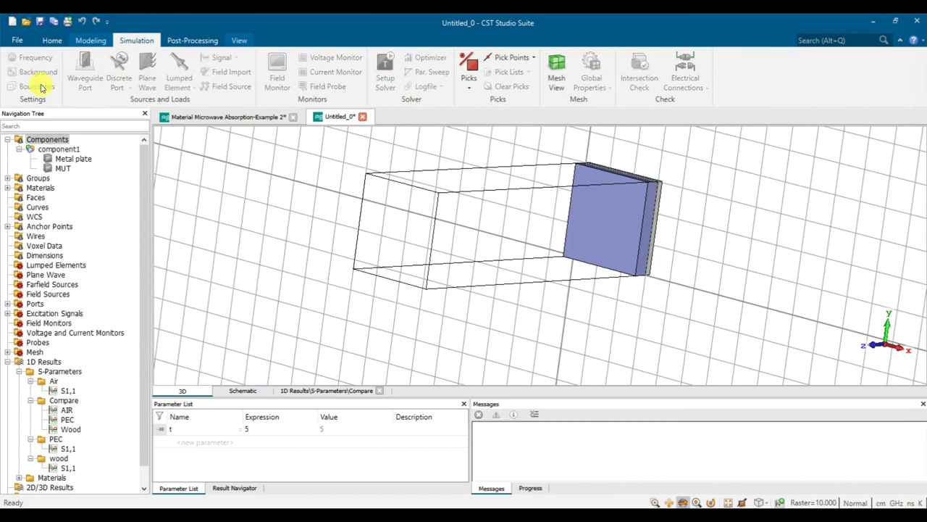
pyautogui.click(751, 56)
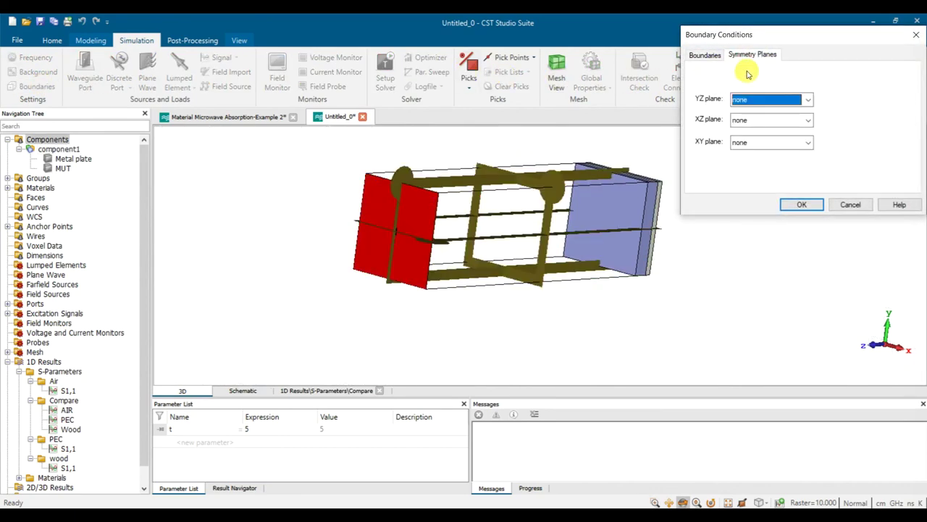
pyautogui.click(765, 99)
pyautogui.click(766, 120)
pyautogui.click(769, 120)
pyautogui.click(772, 149)
pyautogui.click(802, 203)
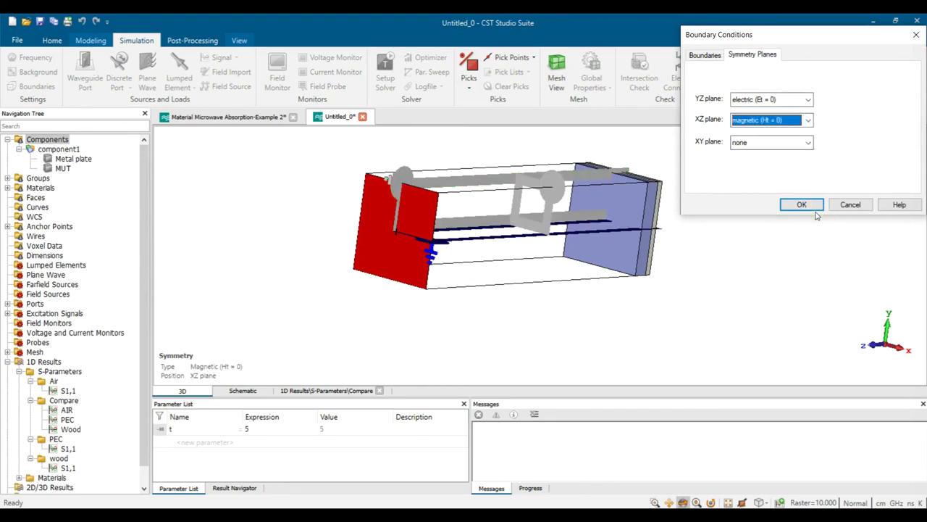
pyautogui.click(801, 205)
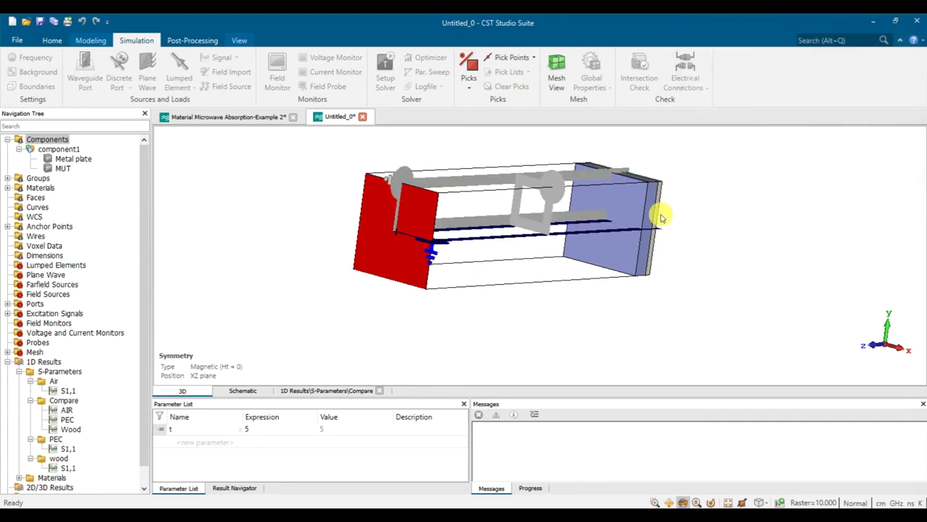
pyautogui.scroll(2, 668, 204)
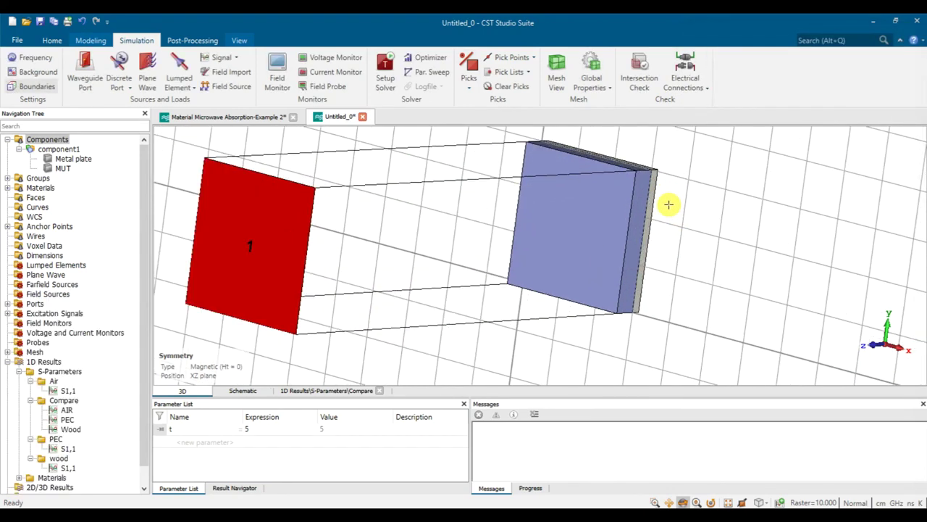
pyautogui.scroll(-2, 669, 204)
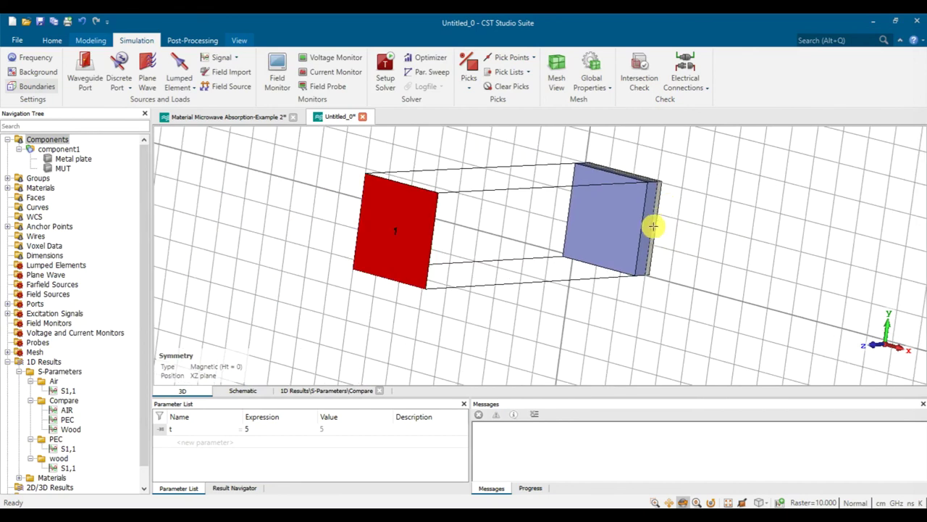